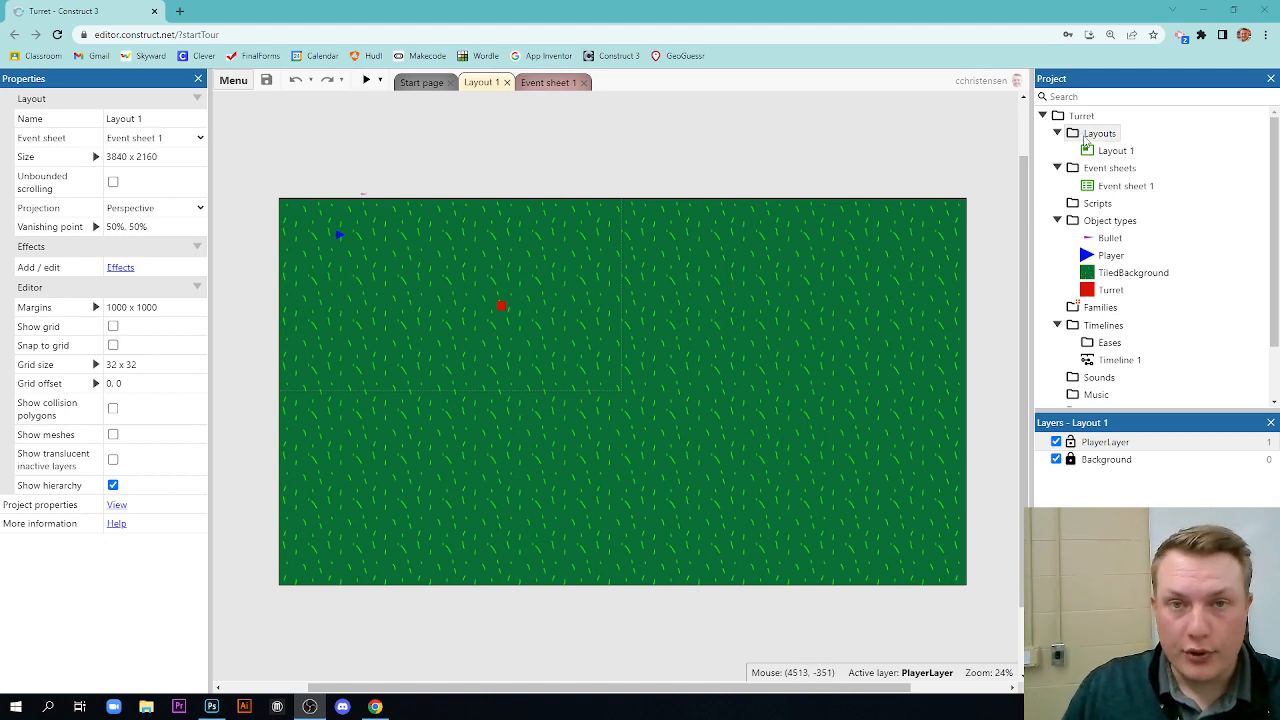
click(1112, 157)
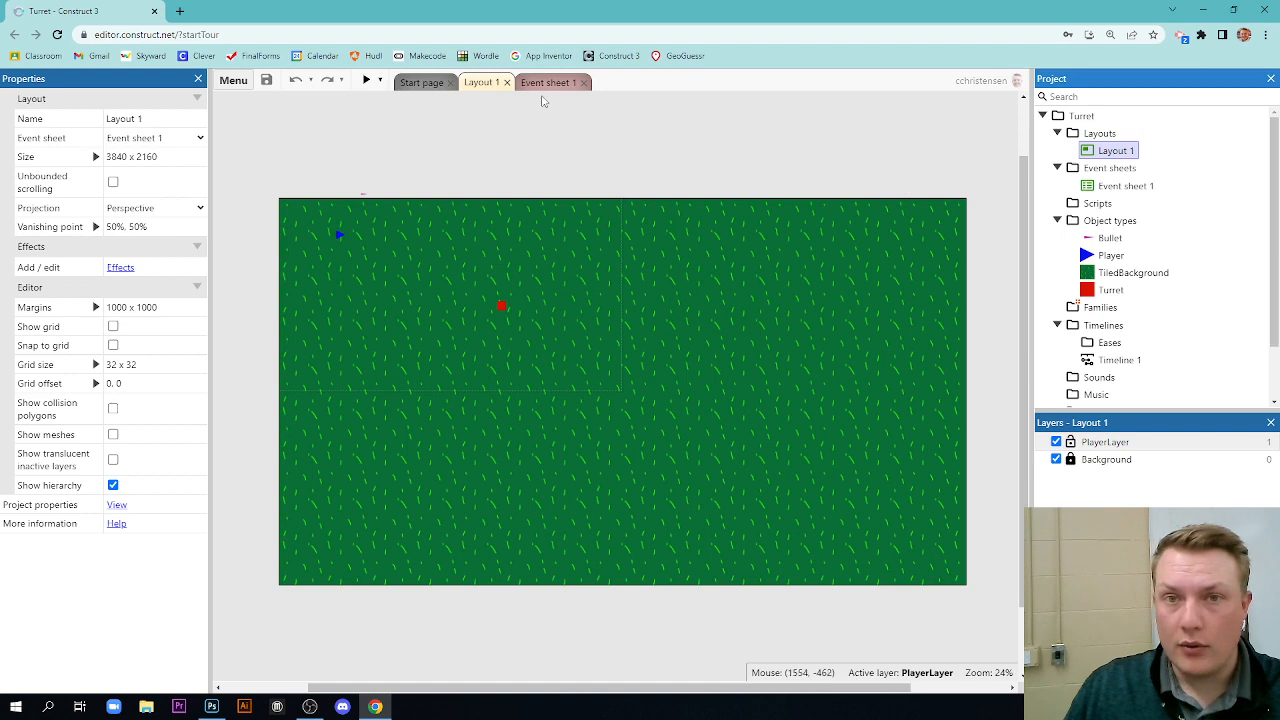
click(543, 84)
click(482, 84)
right_click(1112, 150)
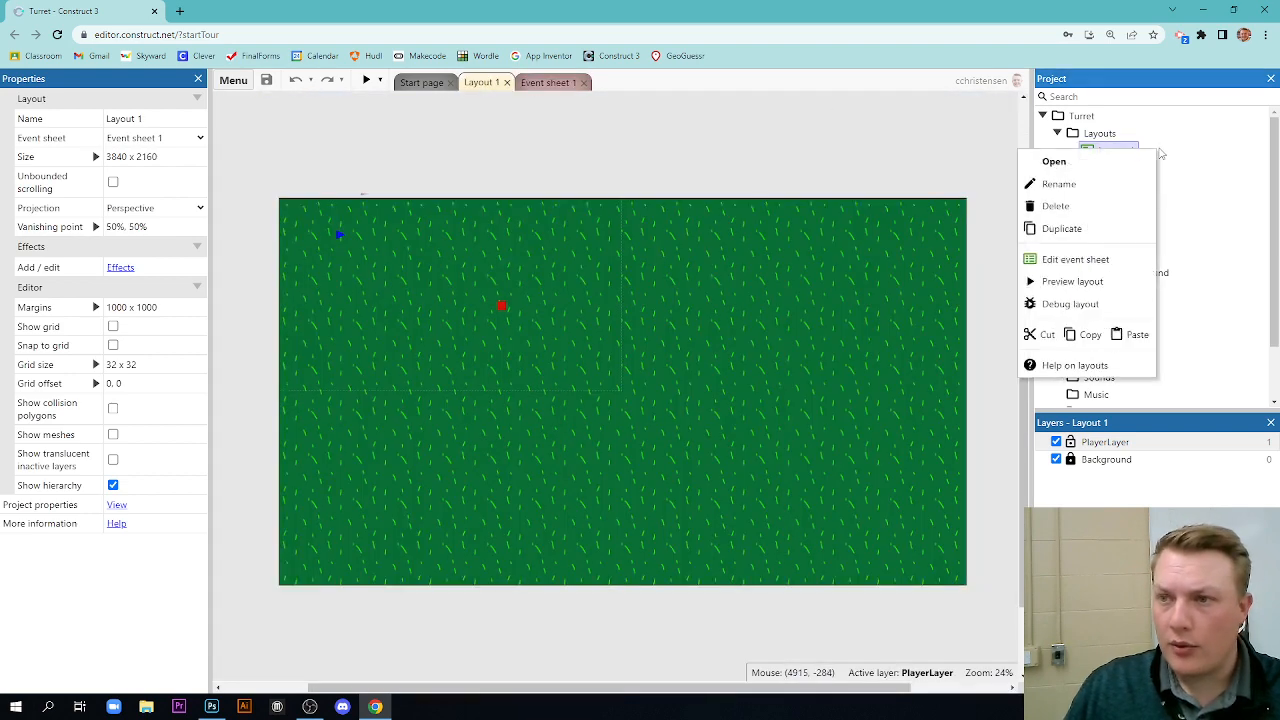
click(1100, 131)
- Add a new layout with its own event sheet to the project and name the layout StartScreen
right_click(1099, 134)
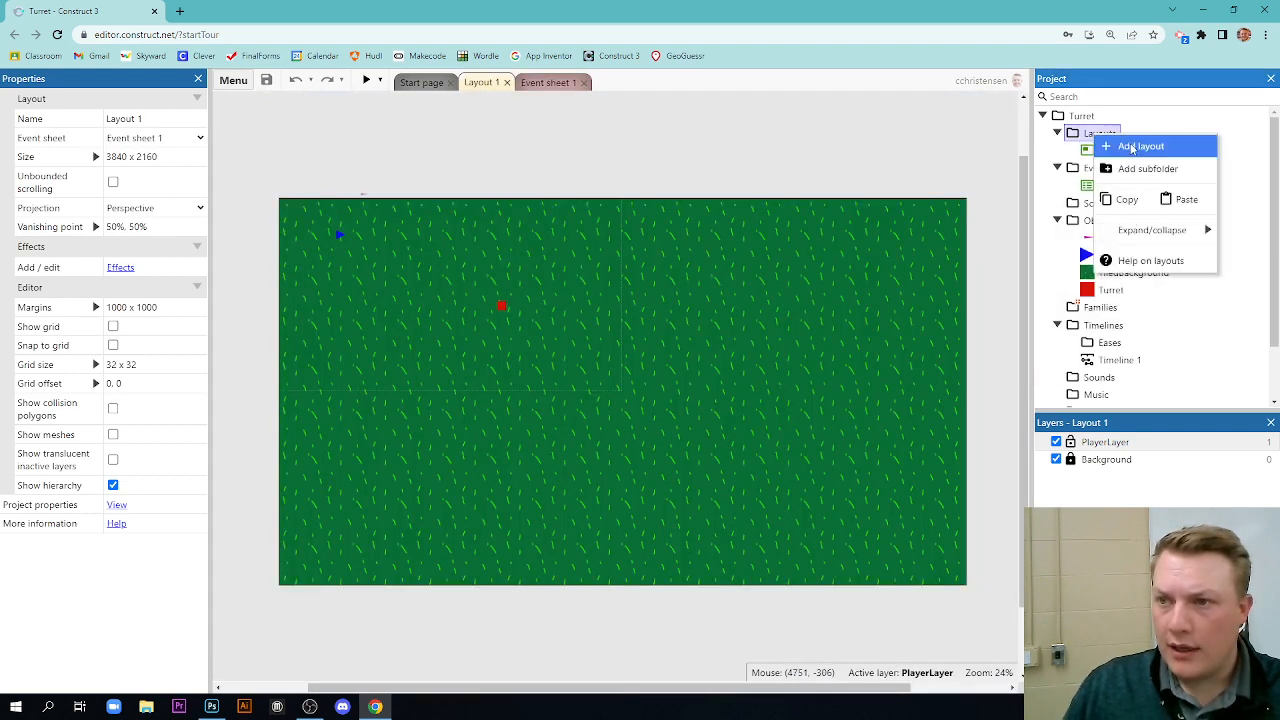
click(1133, 148)
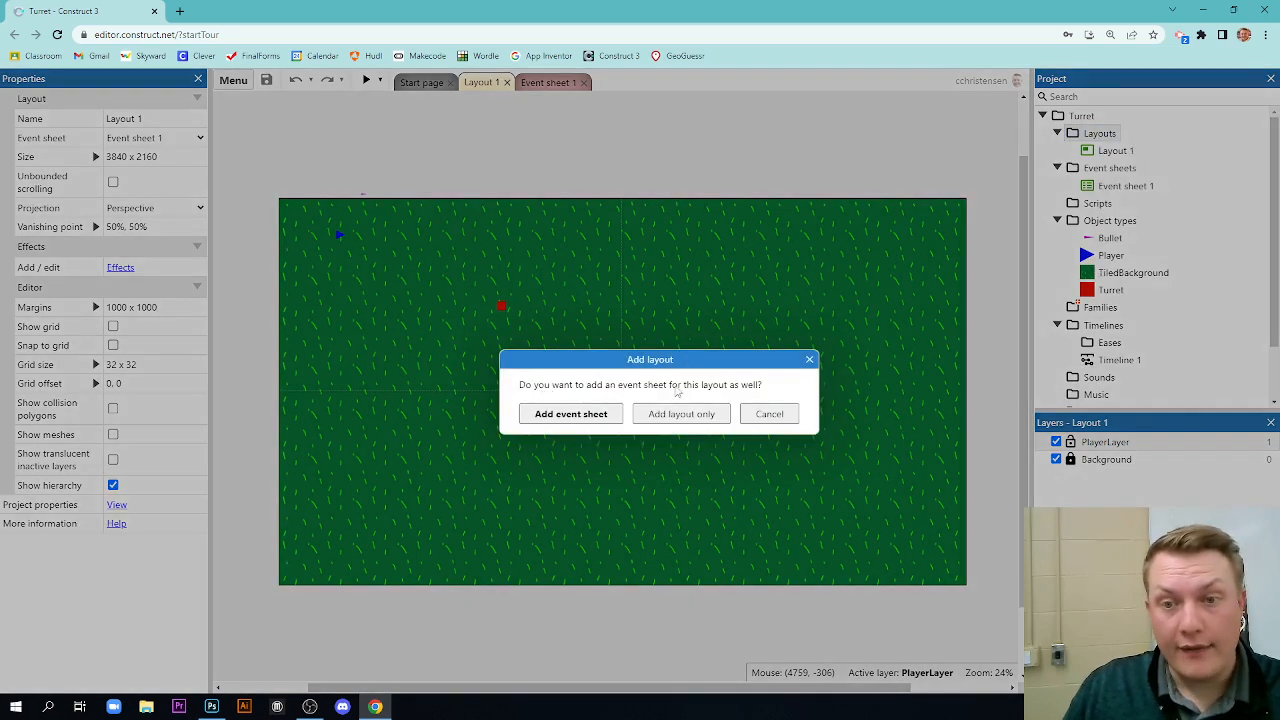
click(562, 414)
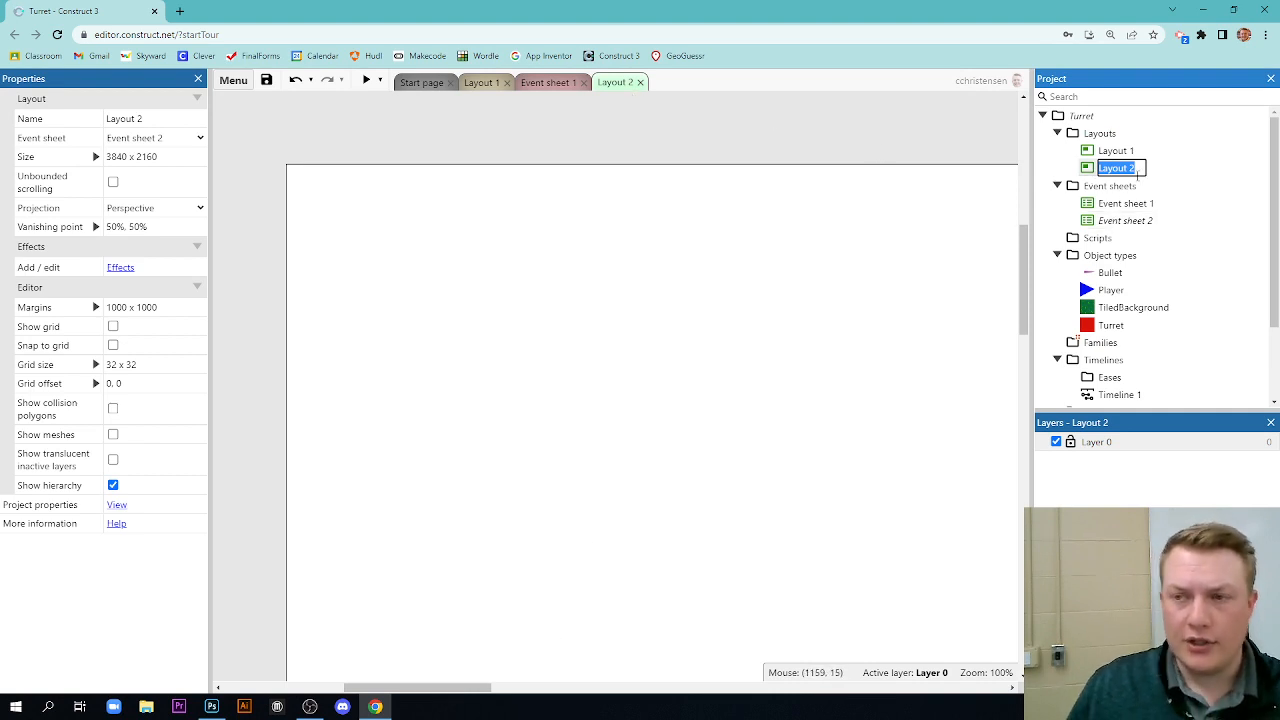
text(St)
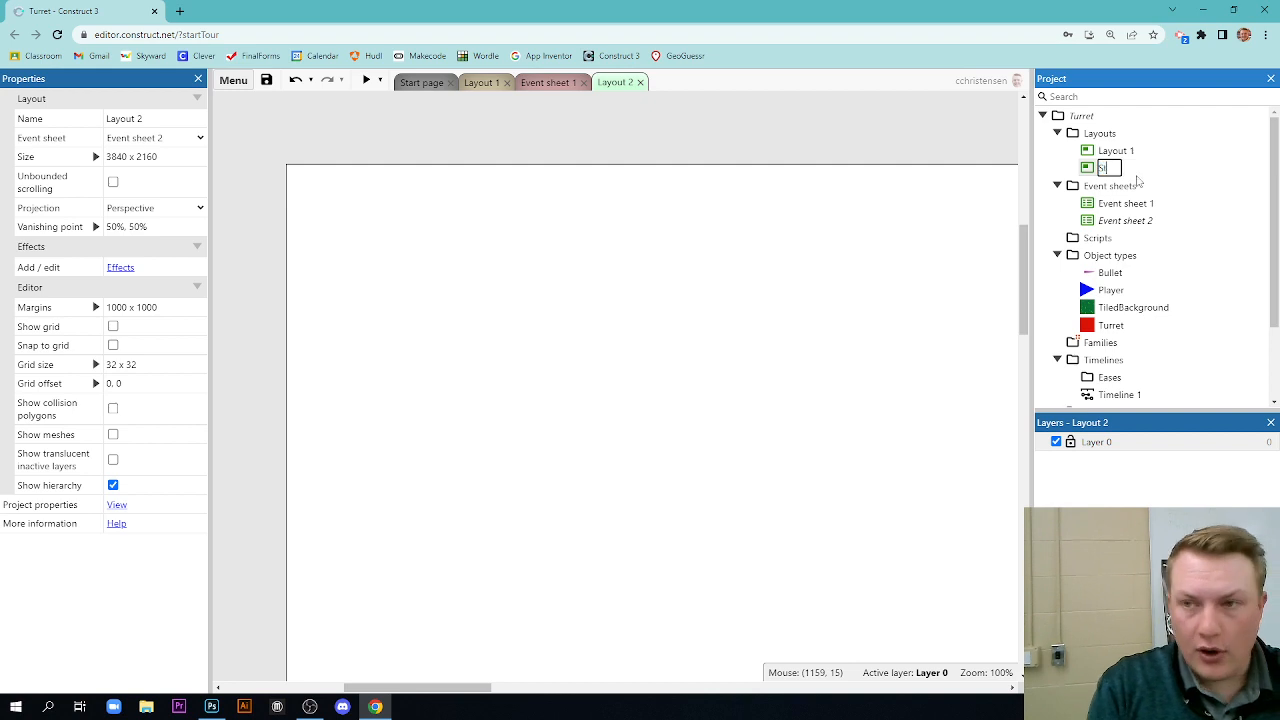
text(artScreen)
key(Return)
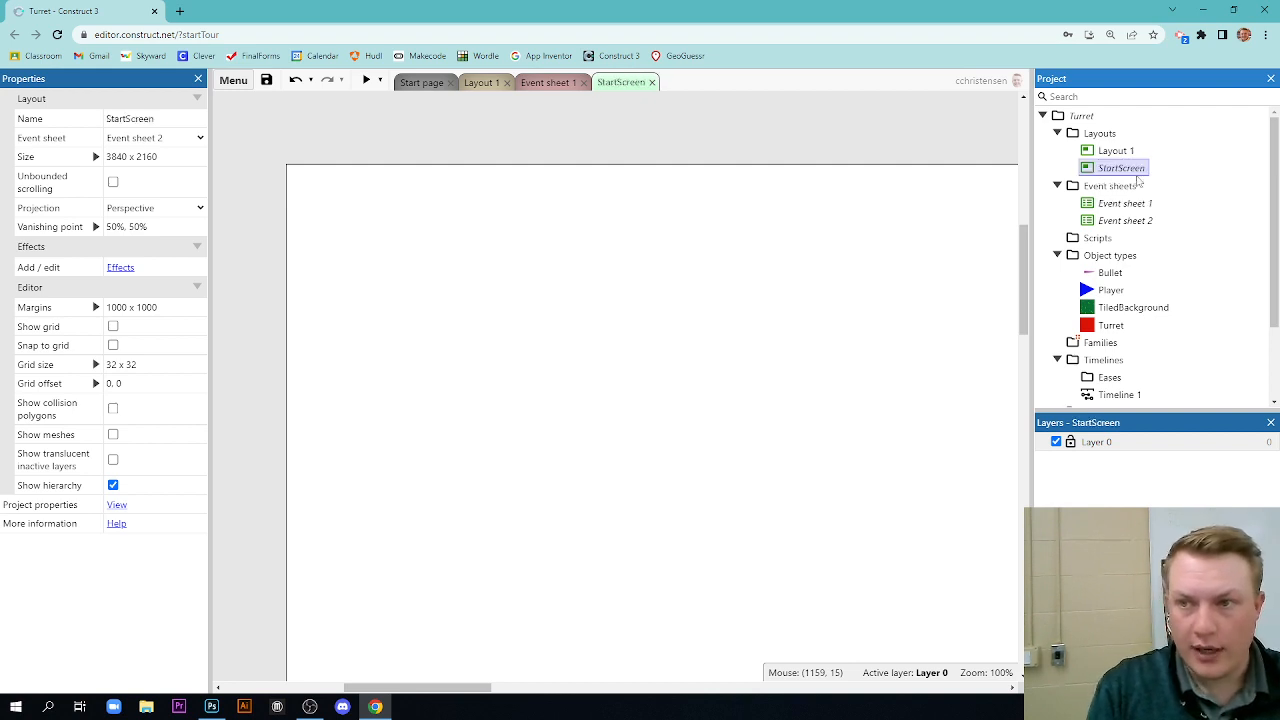
- Rename the new layout's event sheet, Event sheet 2, to StartScreen Events
click(1140, 221)
right_click(1140, 221)
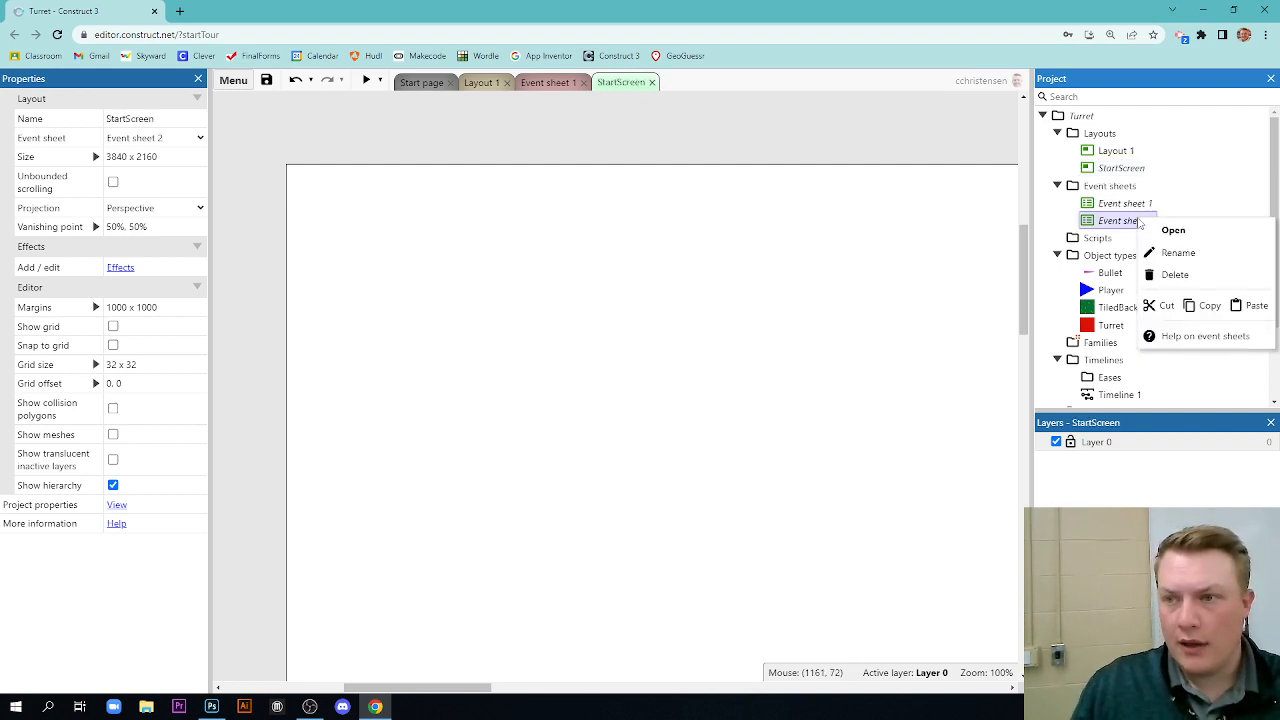
click(1180, 254)
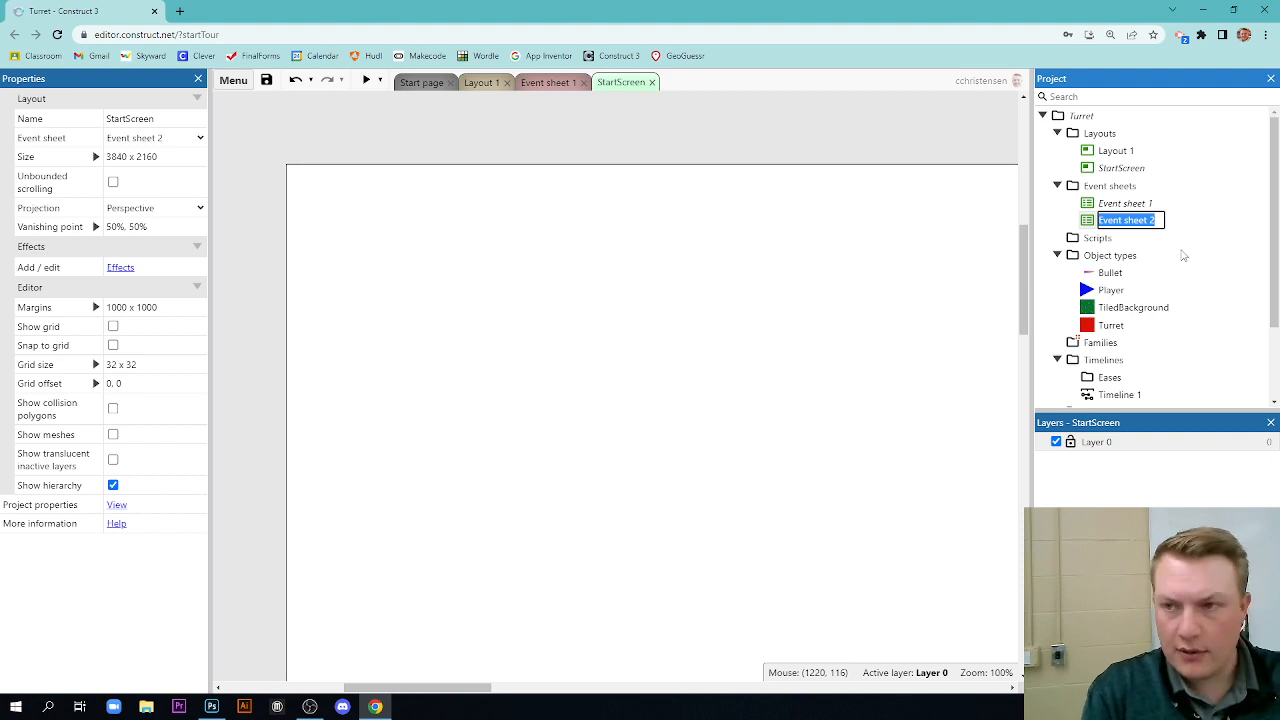
text(StartScr)
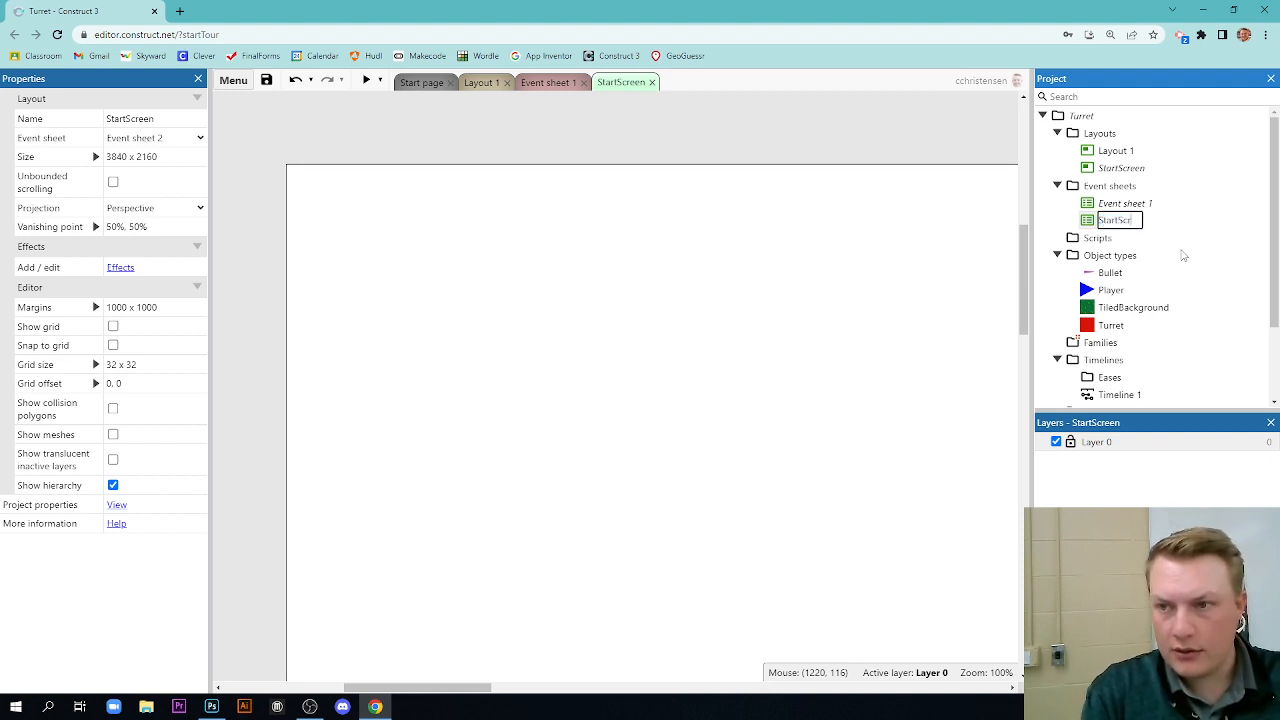
text(een Events)
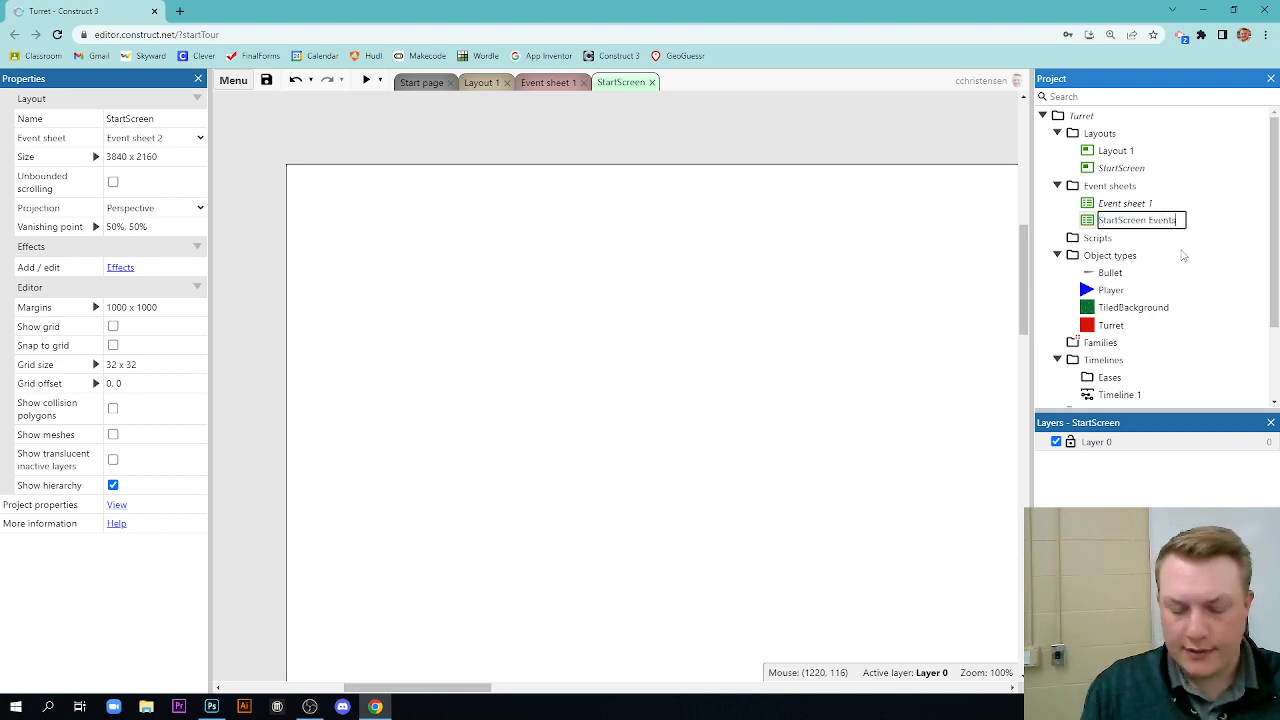
key(Return)
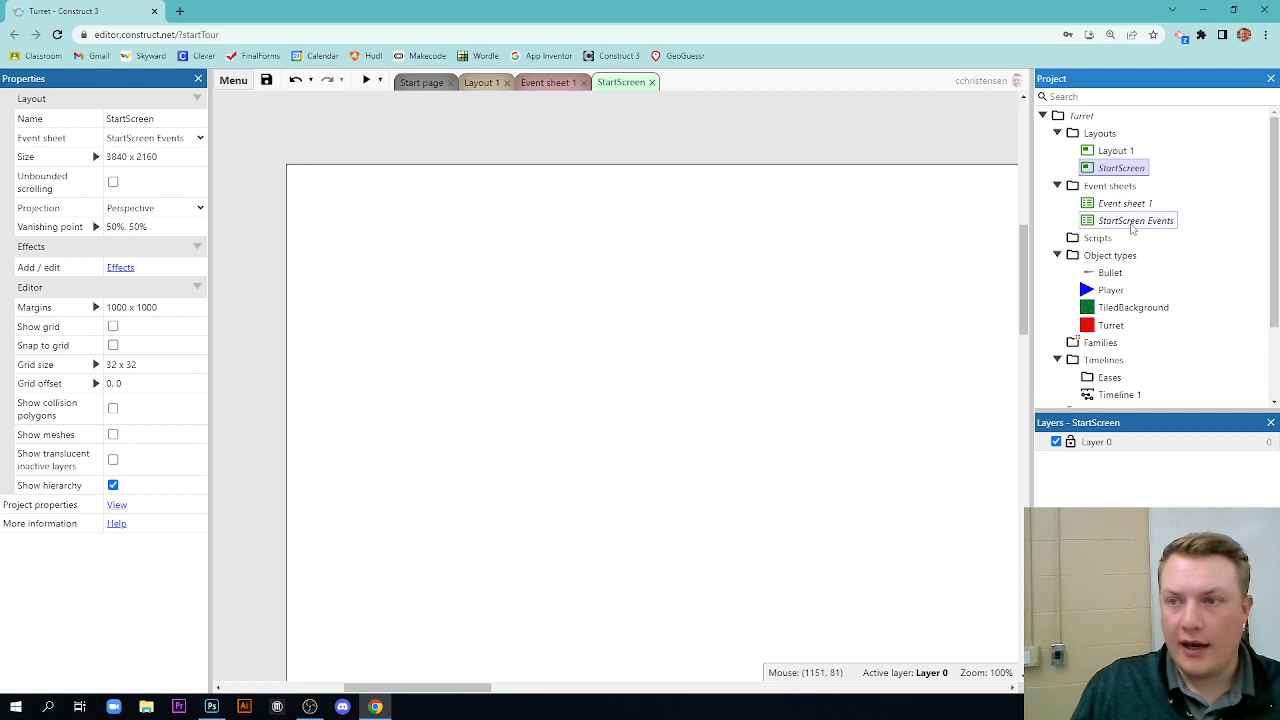
- Check the viewport size in the Turret project's properties and set the StartScreen layout's size to 1920 x 1080
ctrl+scroll(644, 290, down, 8)
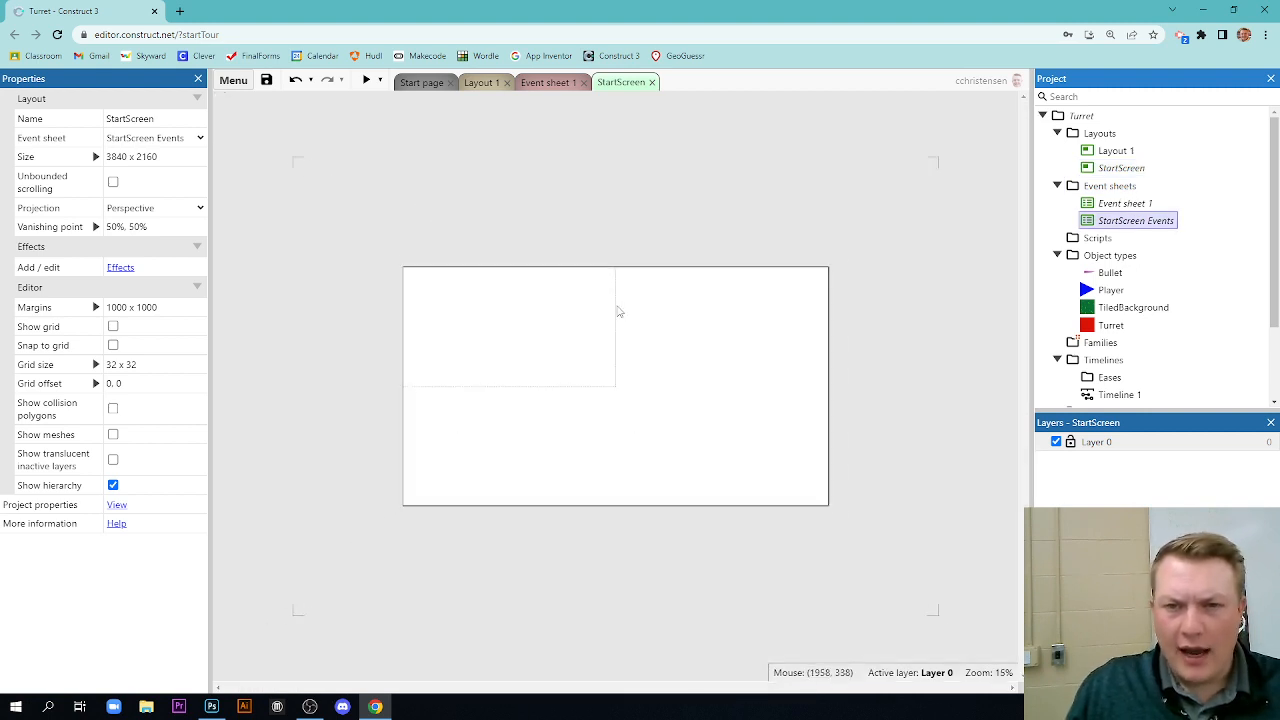
click(1121, 167)
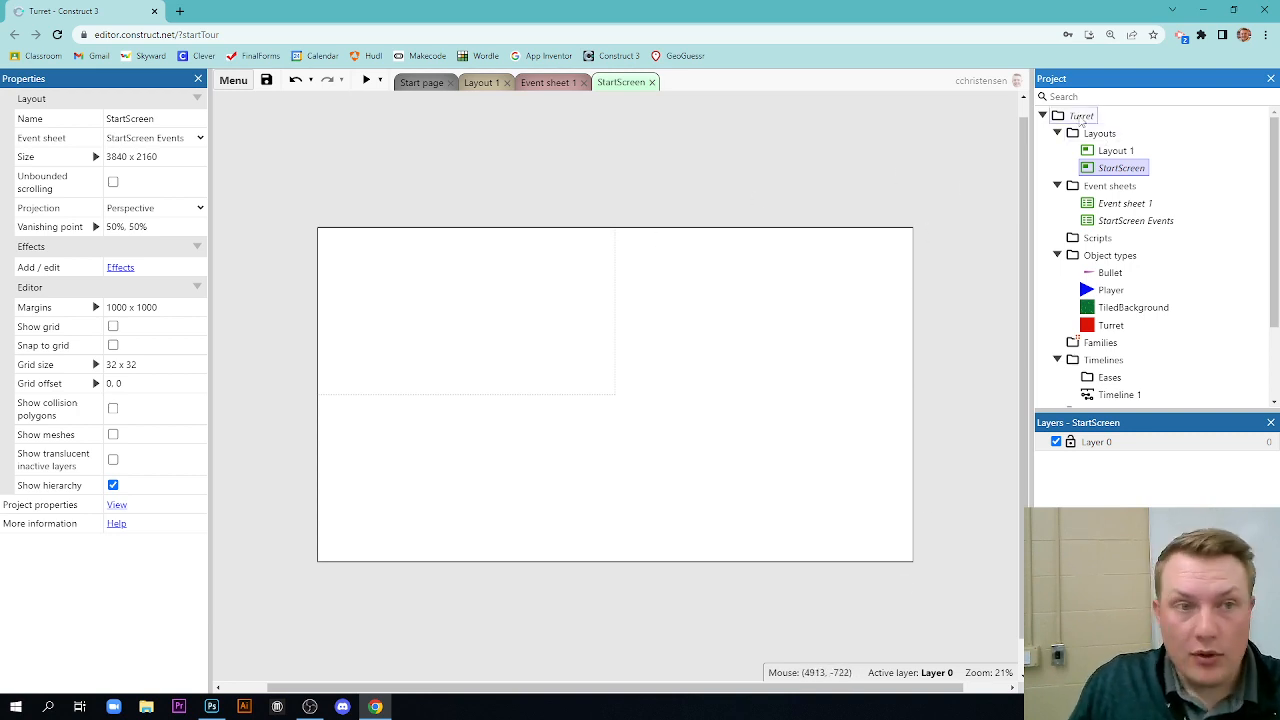
click(1080, 116)
scroll(127, 429, down, 1)
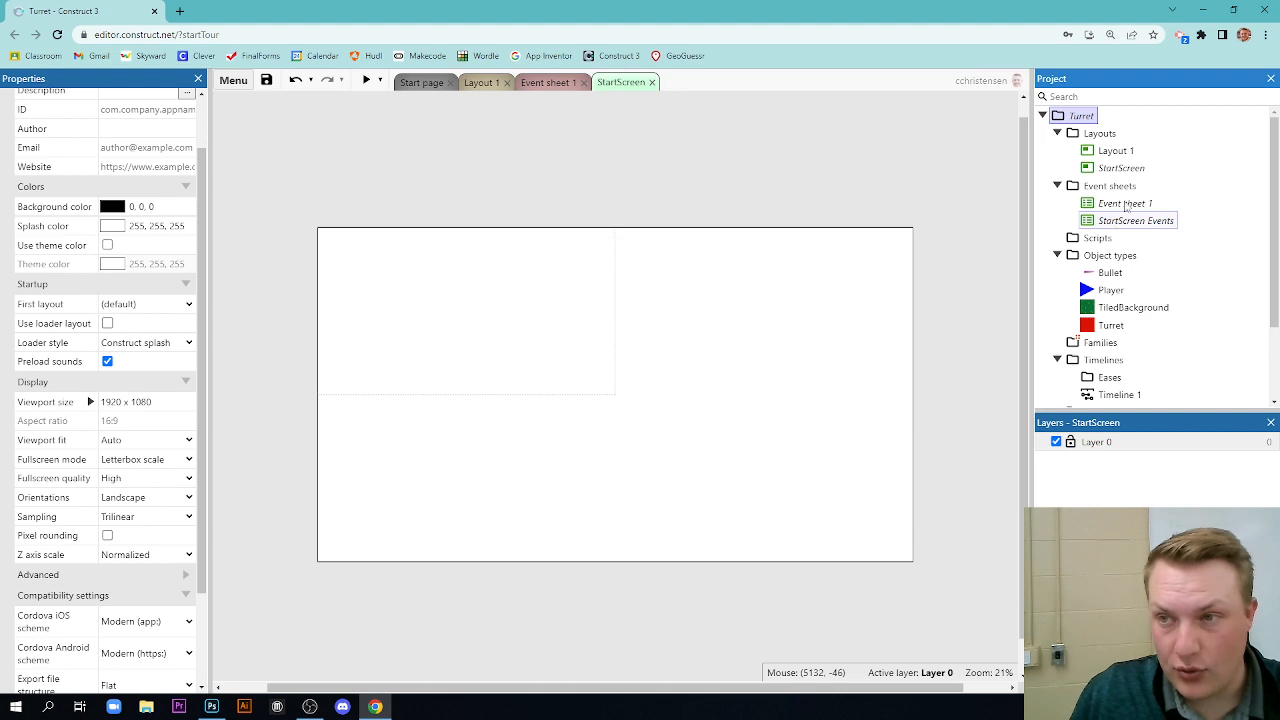
click(1120, 168)
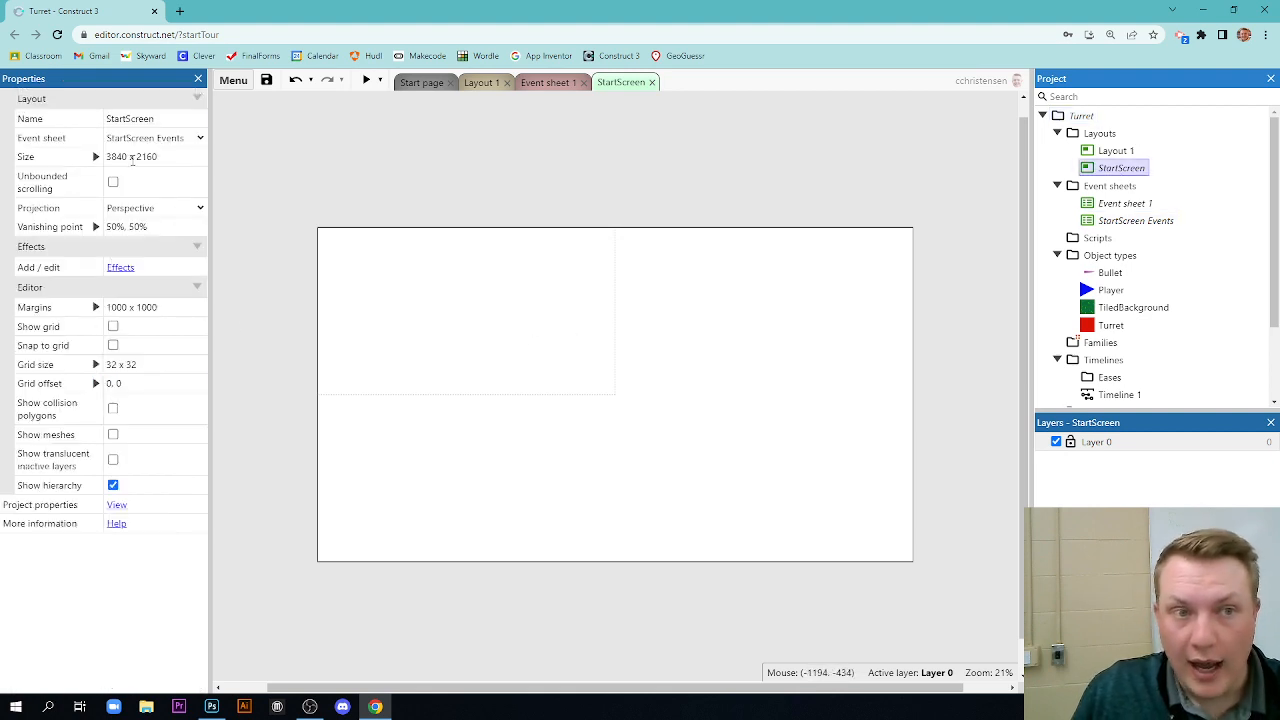
click(137, 157)
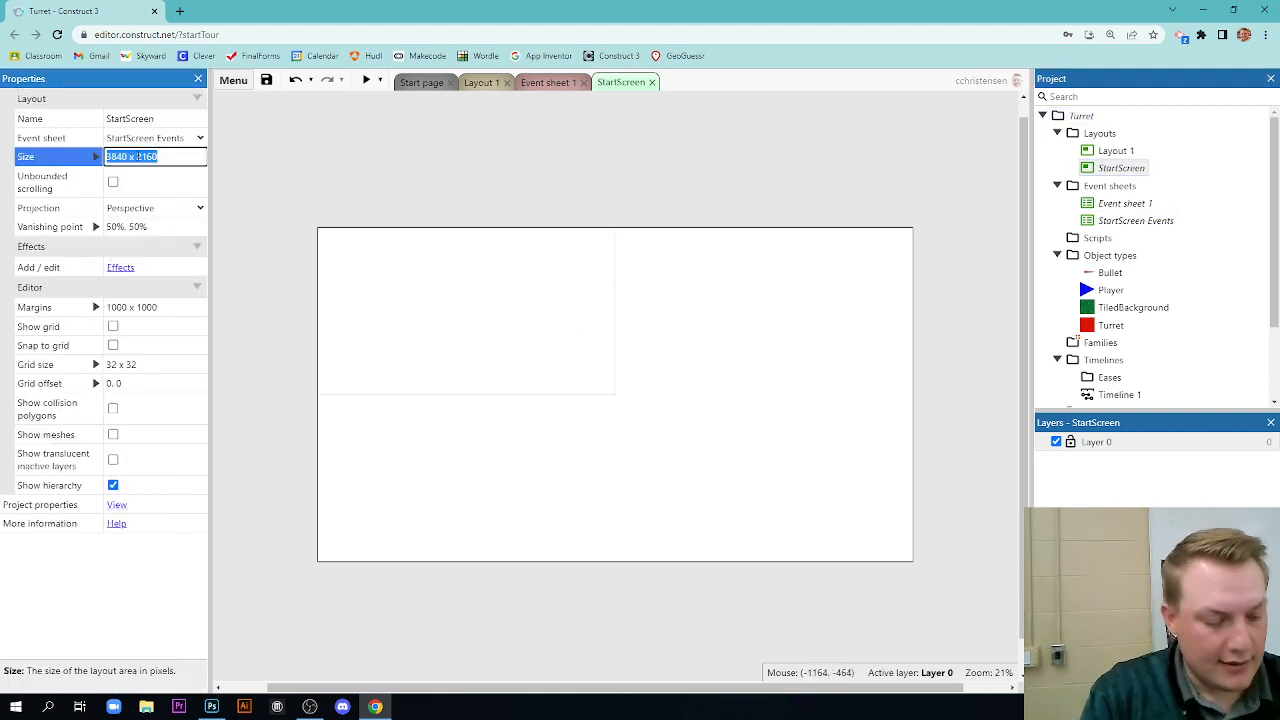
text(1920 x)
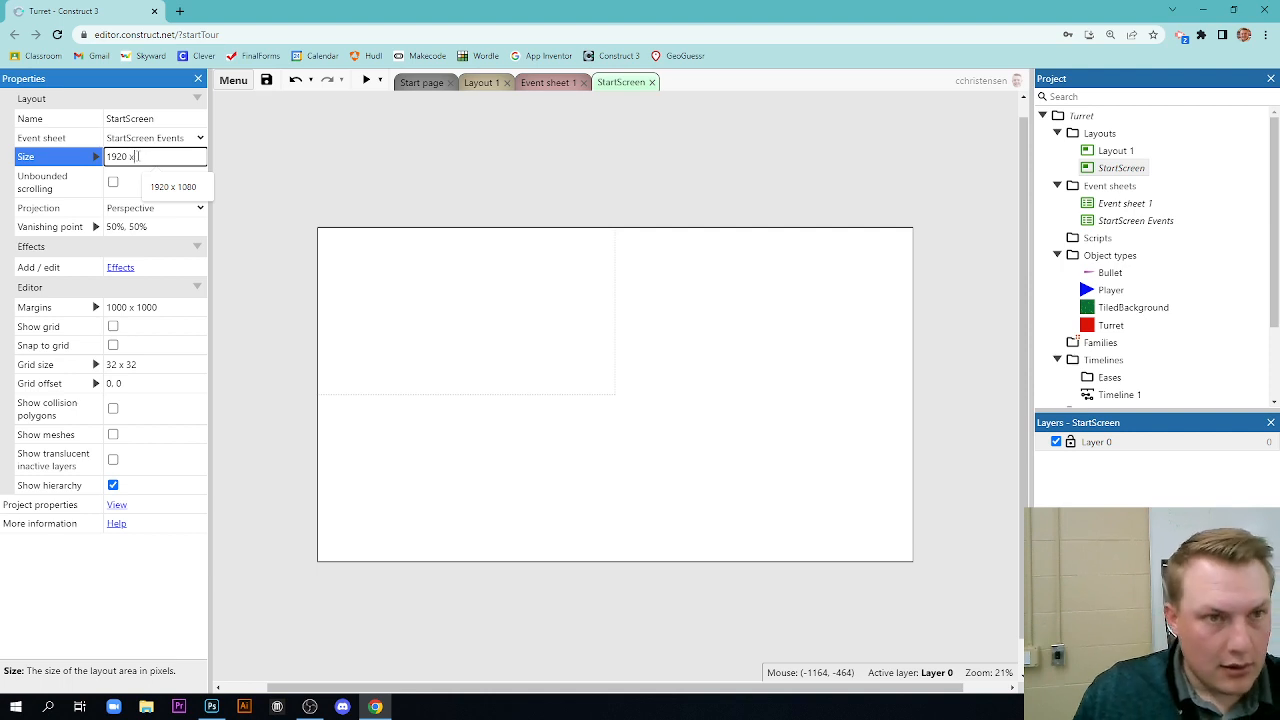
text( 1080)
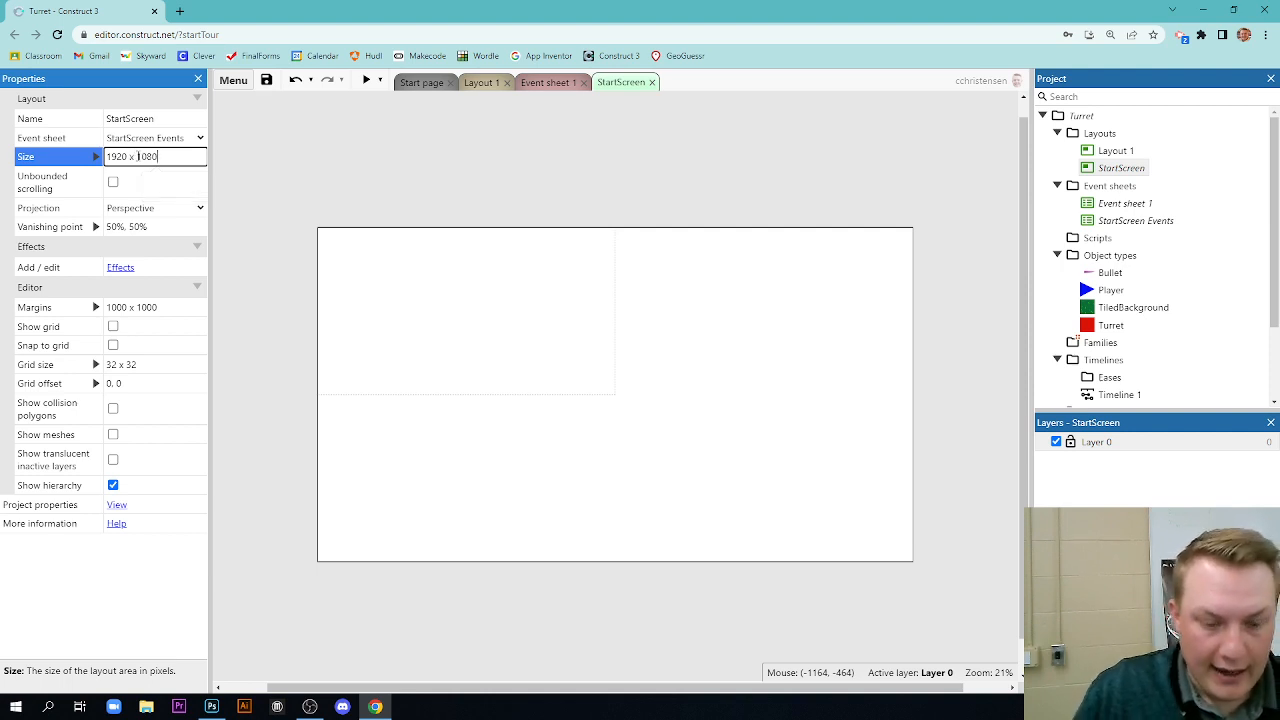
key(Tab)
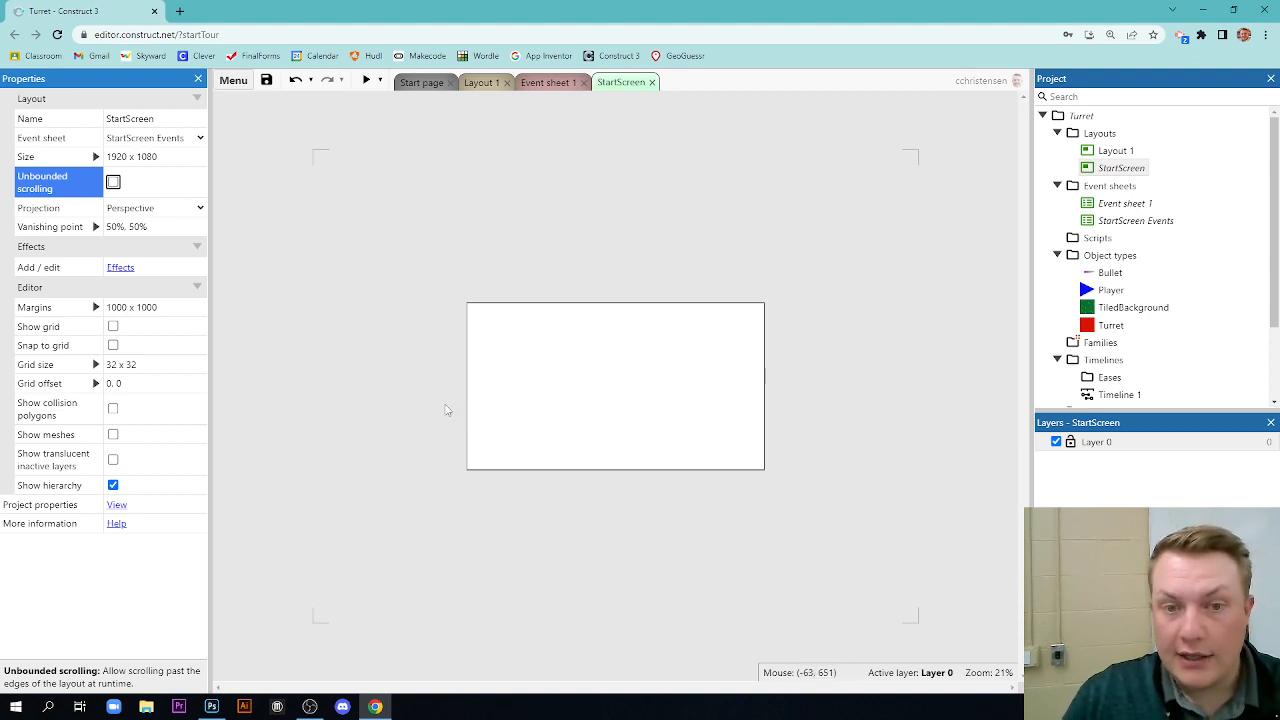
- Compare the properties and contents of Layout 1 and StartScreen, and look through their event sheets
click(1035, 188)
click(1117, 152)
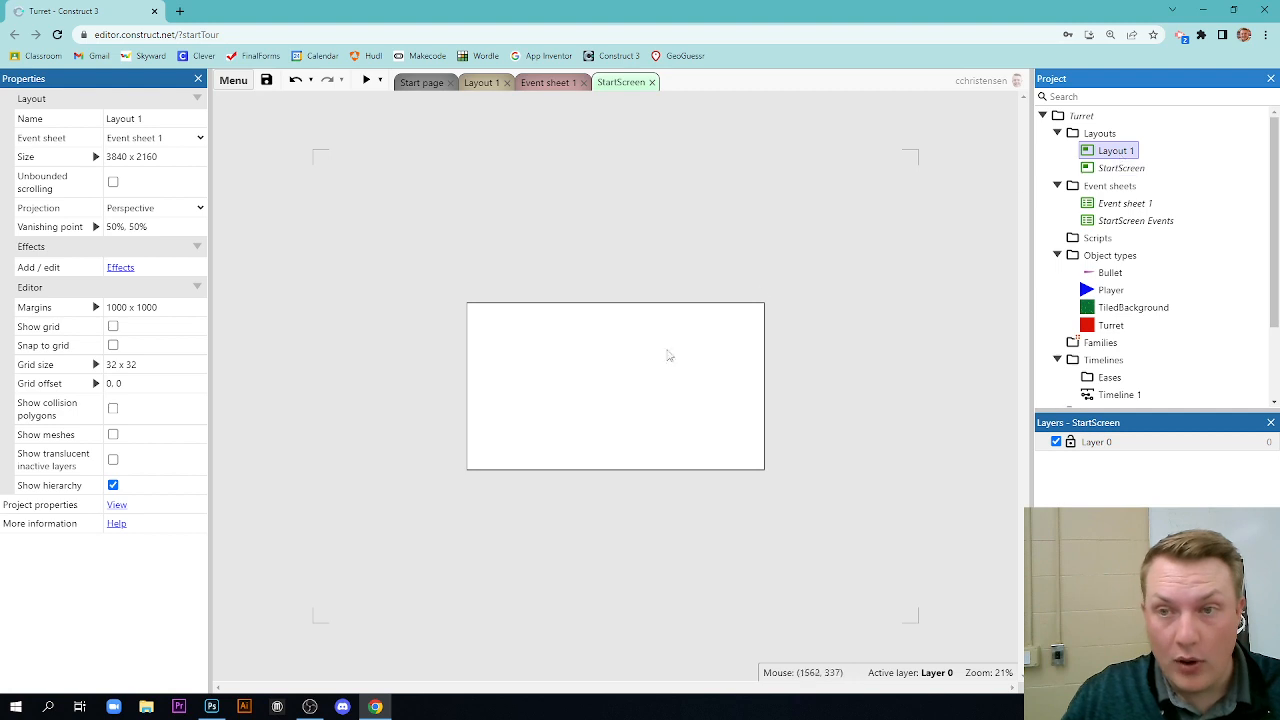
click(1122, 168)
click(1116, 150)
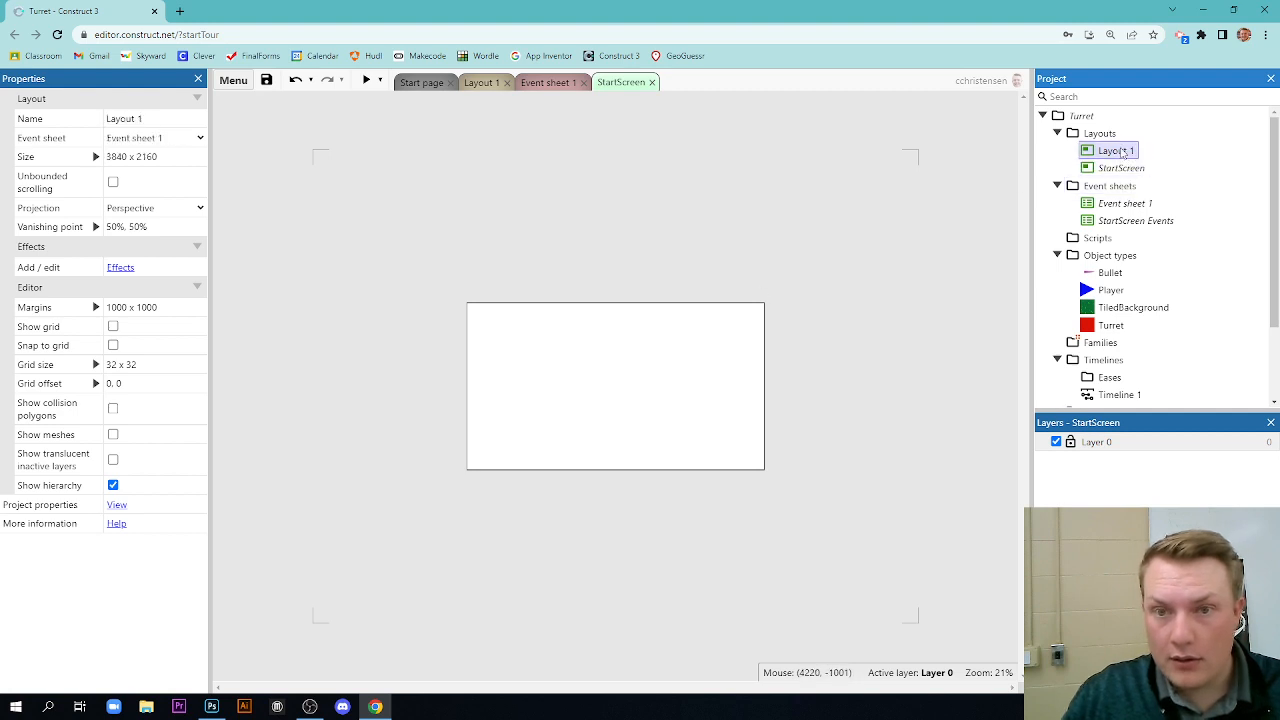
scroll(540, 335, down, 2)
click(1117, 202)
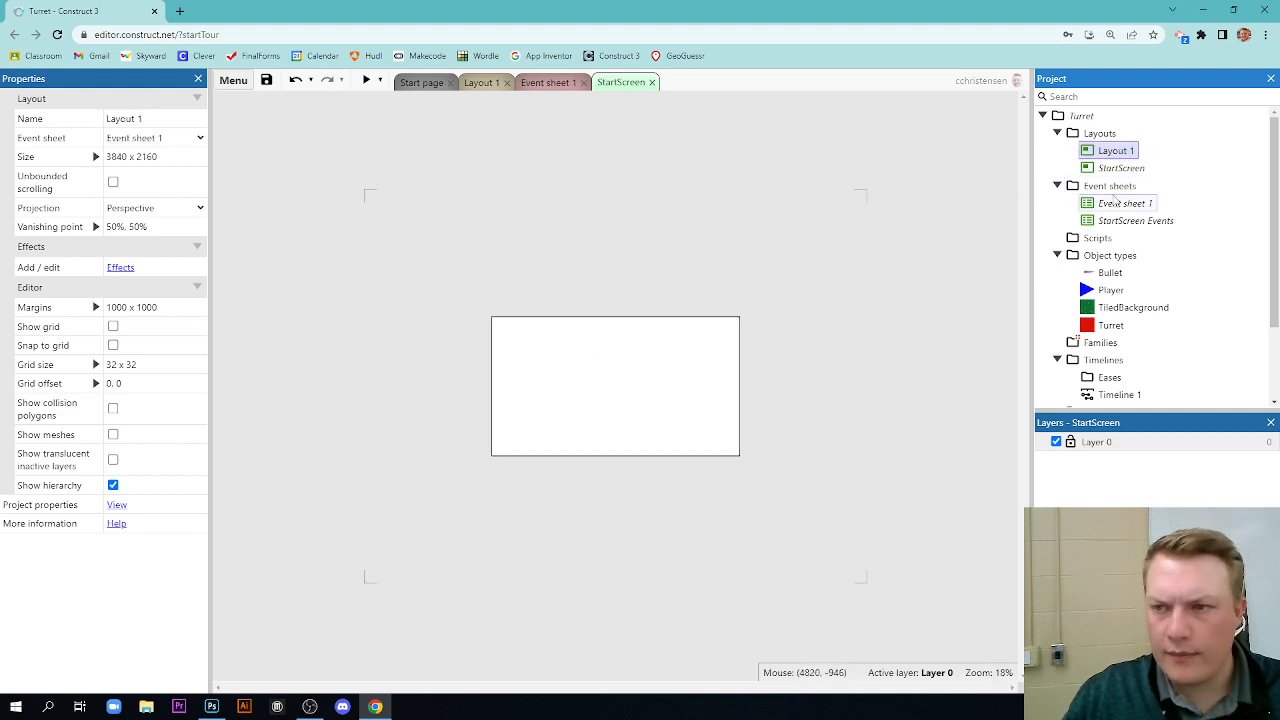
click(1135, 220)
click(1121, 168)
click(1116, 150)
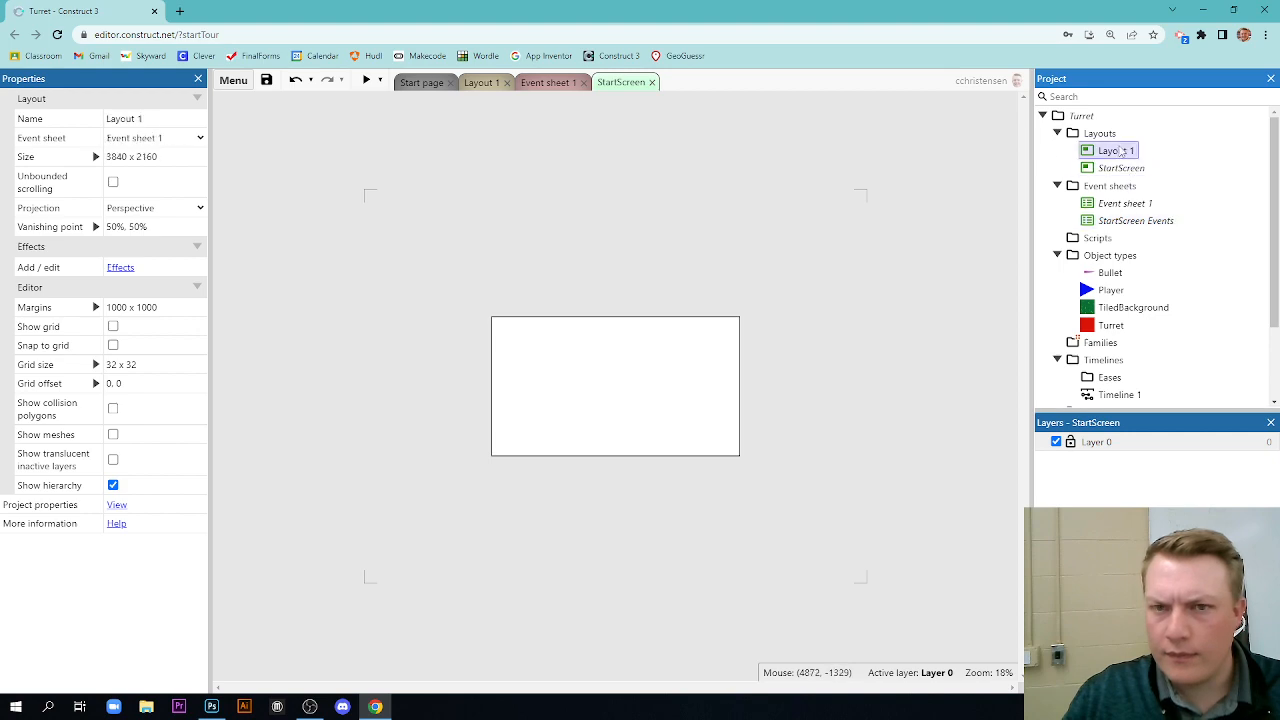
click(552, 84)
click(639, 87)
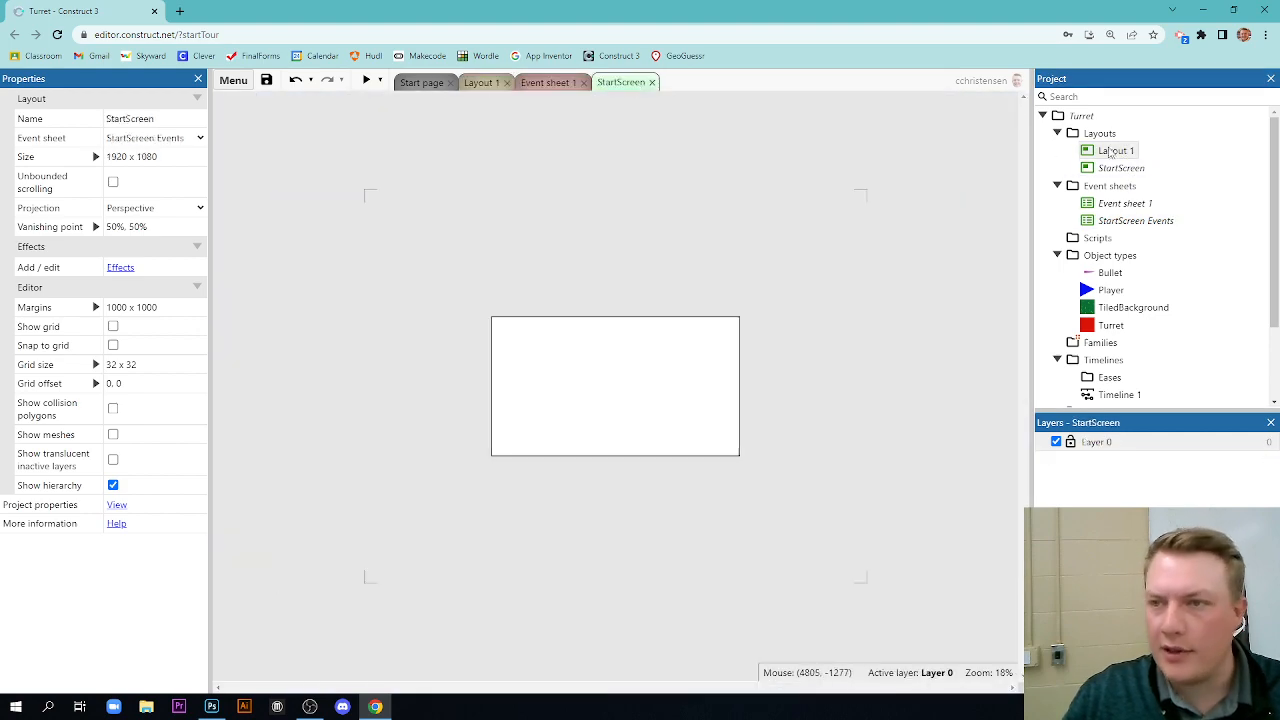
click(1116, 150)
click(480, 83)
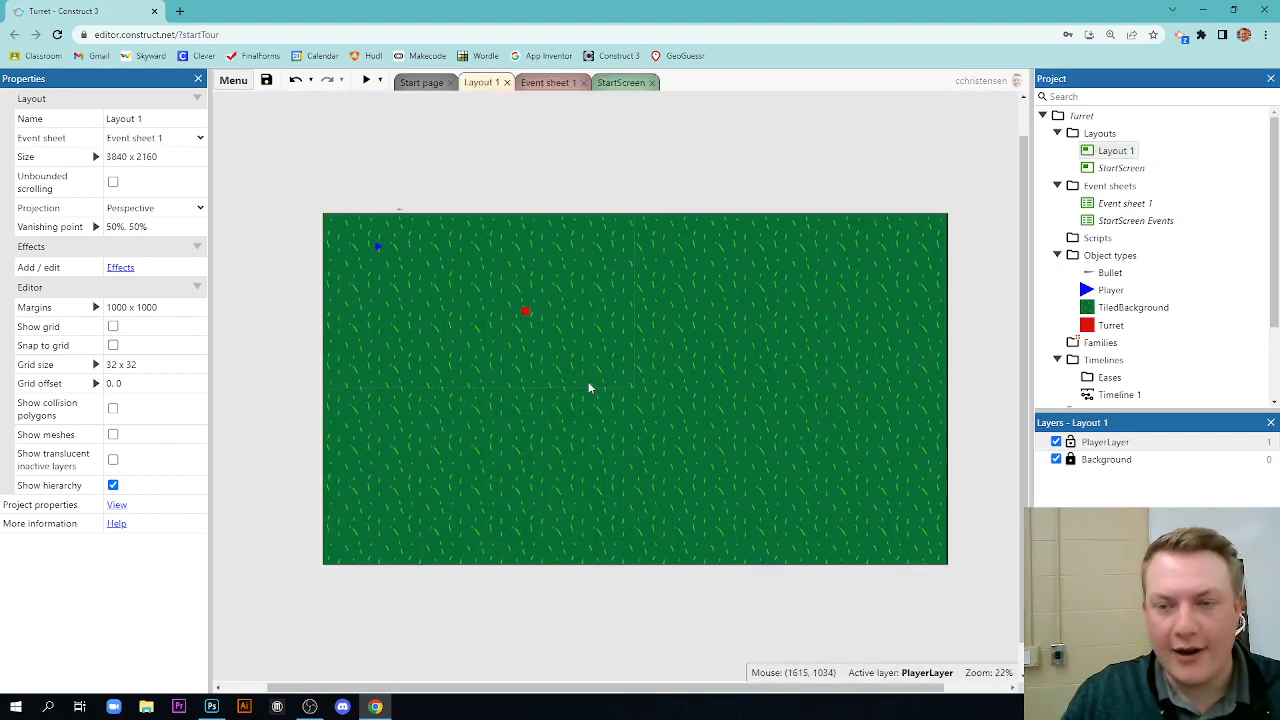
click(545, 85)
click(484, 84)
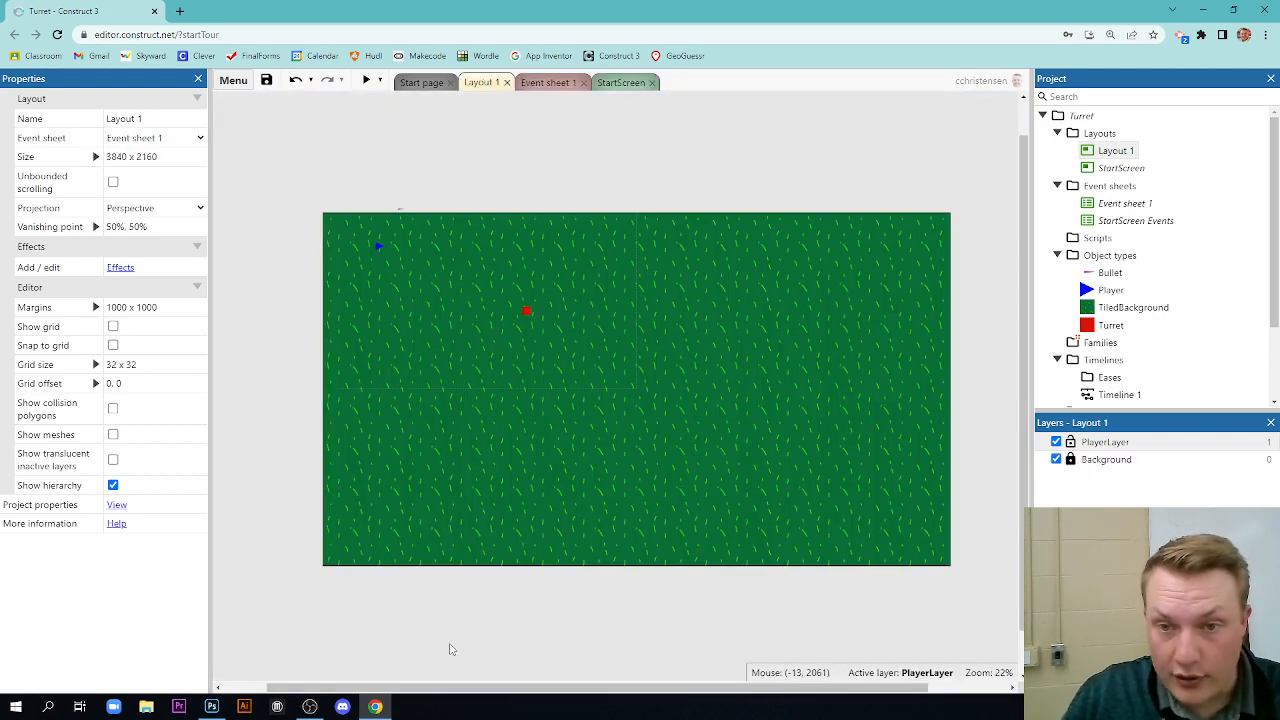
- Insert a new Text object in the upper middle of the StartScreen layout
click(617, 84)
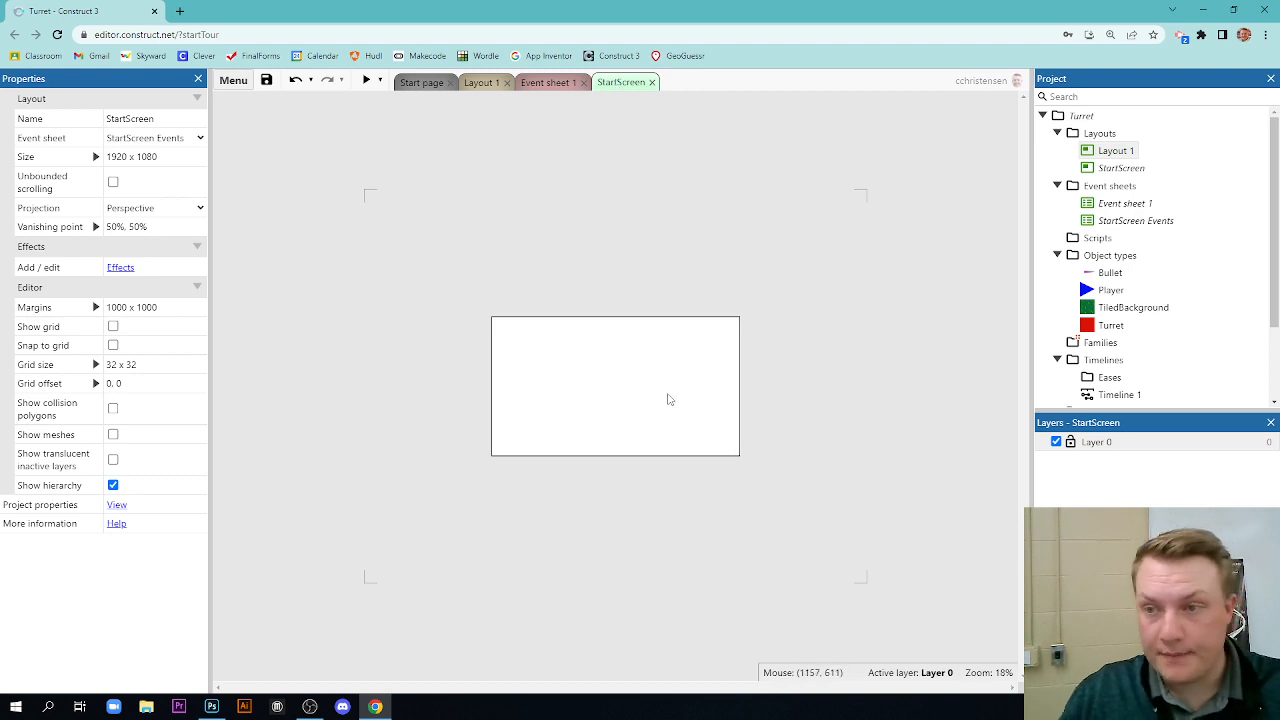
ctrl+scroll(695, 404, up, 1)
ctrl+scroll(695, 404, up, 5)
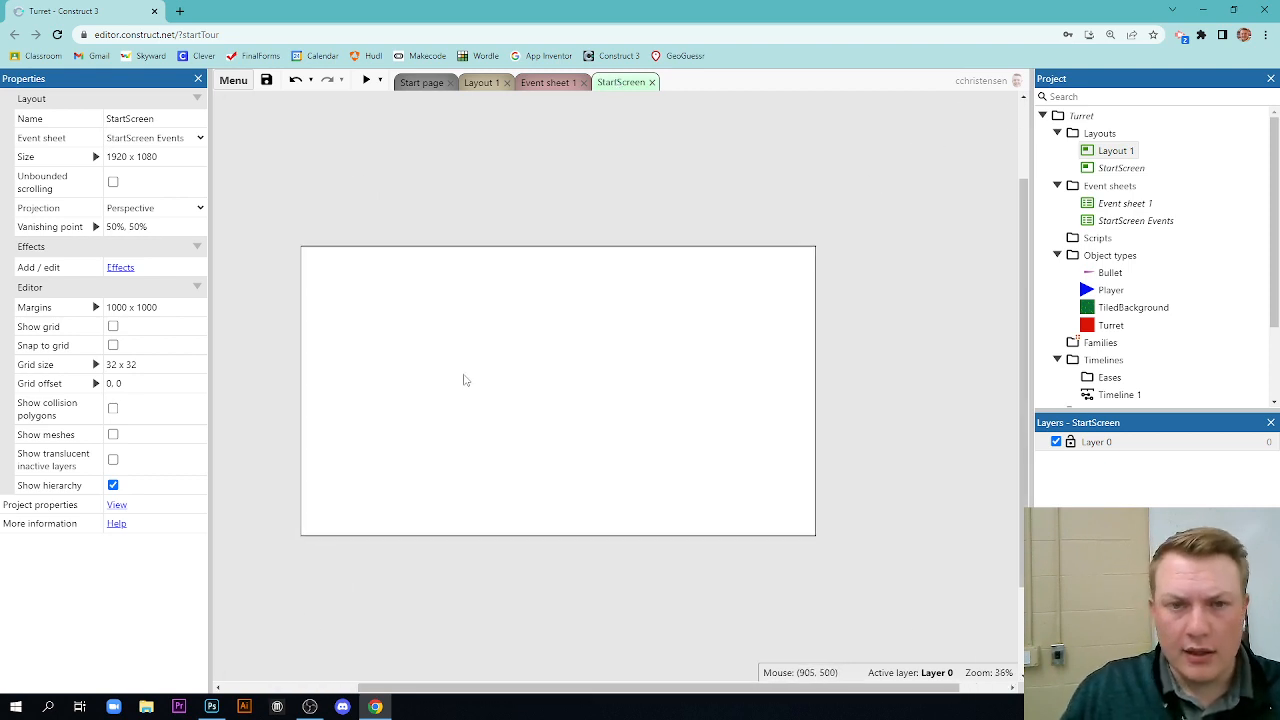
ctrl+scroll(455, 390, down, 1)
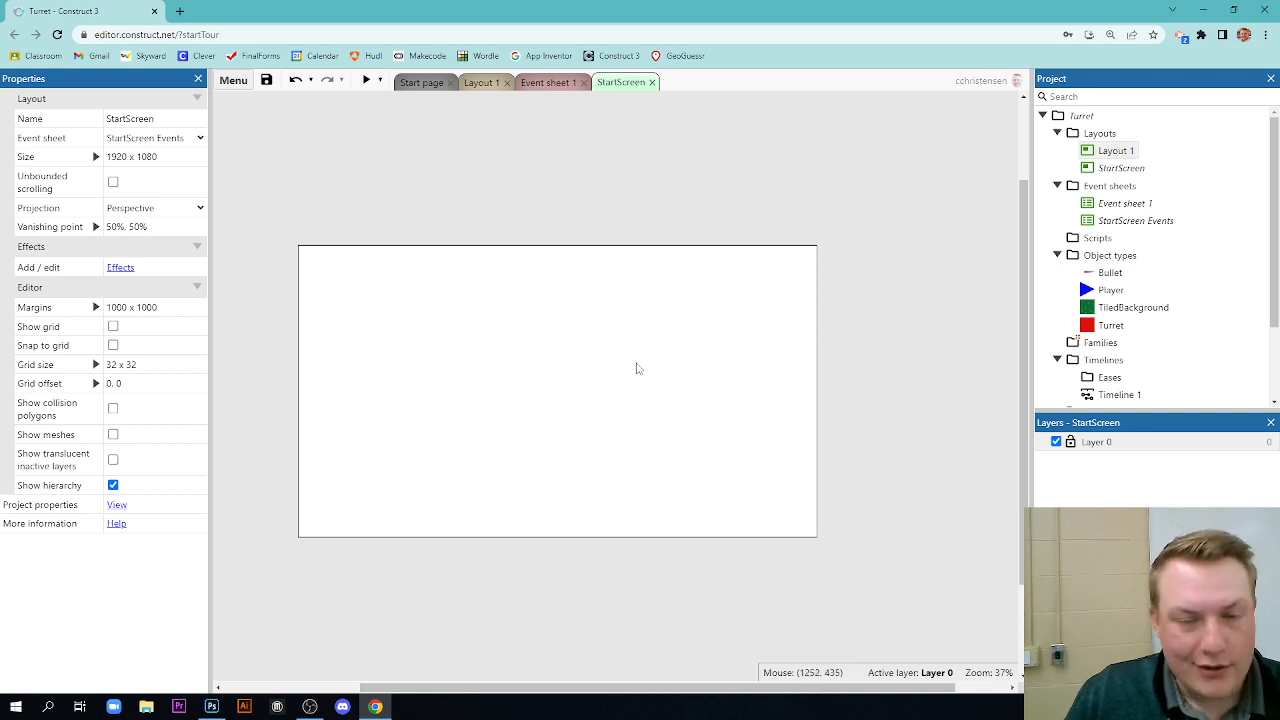
double_click(501, 337)
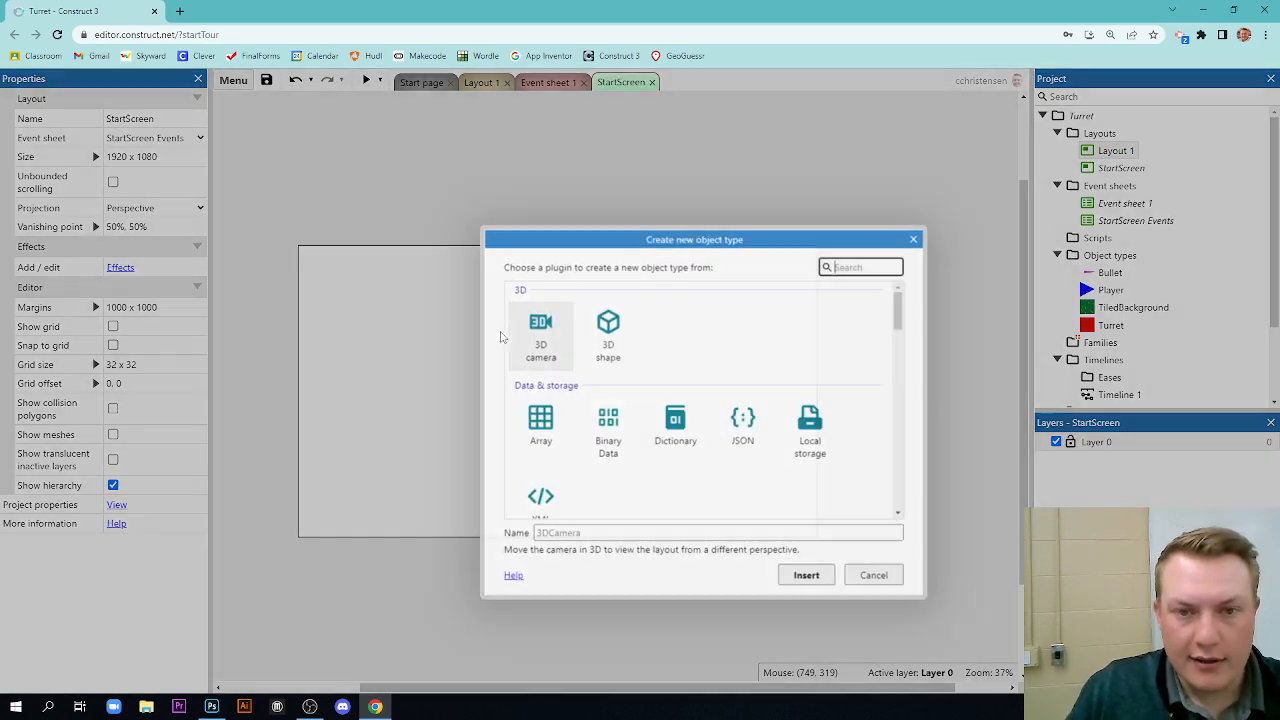
text(texct)
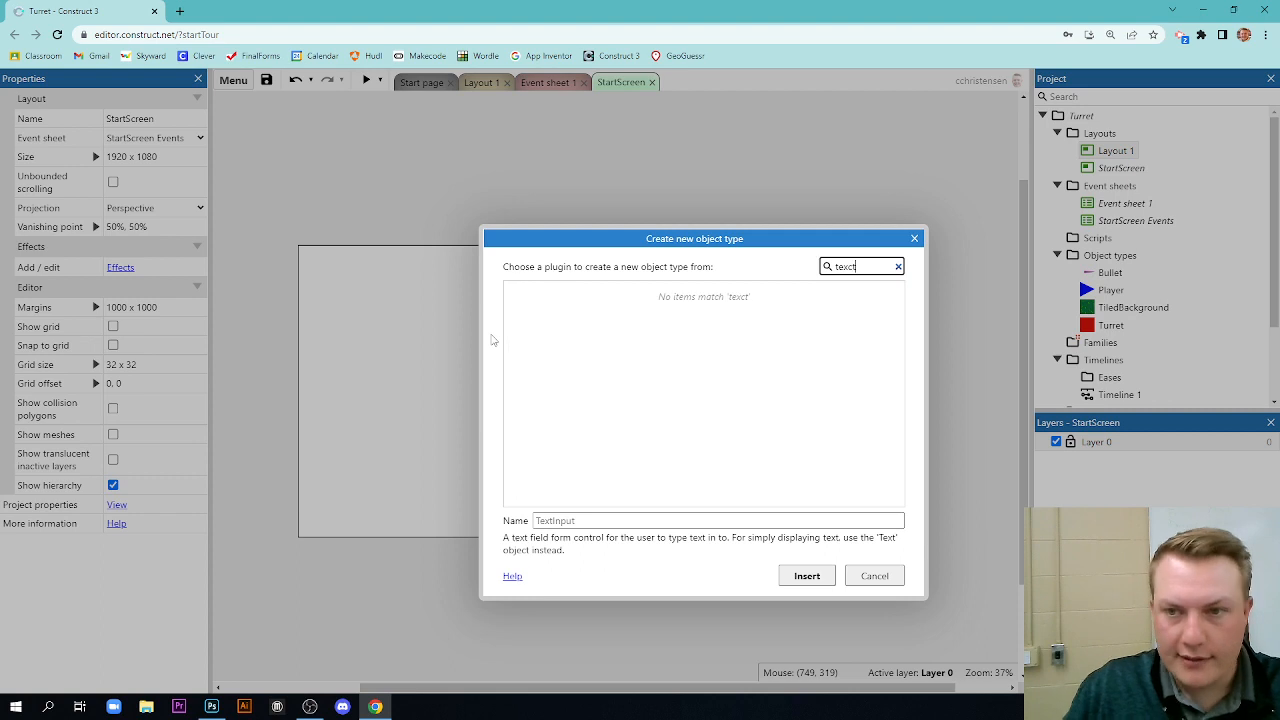
key(BackSpace)
key(BackSpace)
text(t)
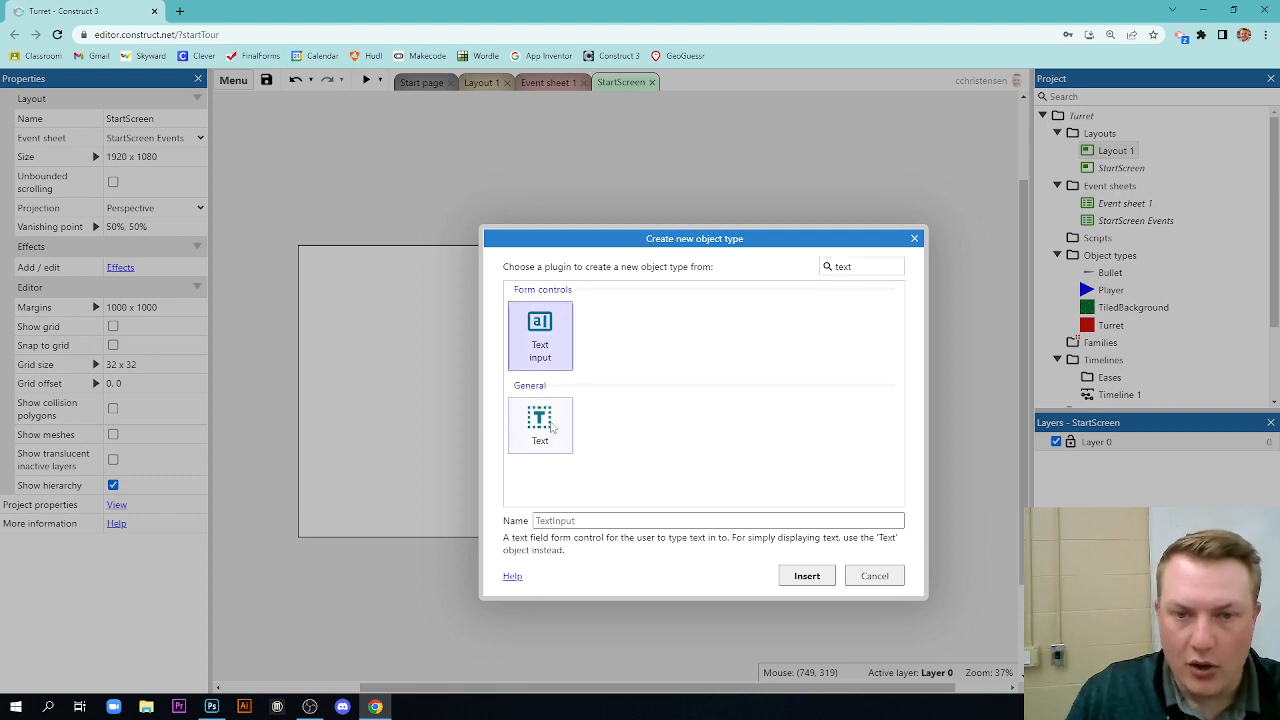
click(542, 425)
double_click(540, 425)
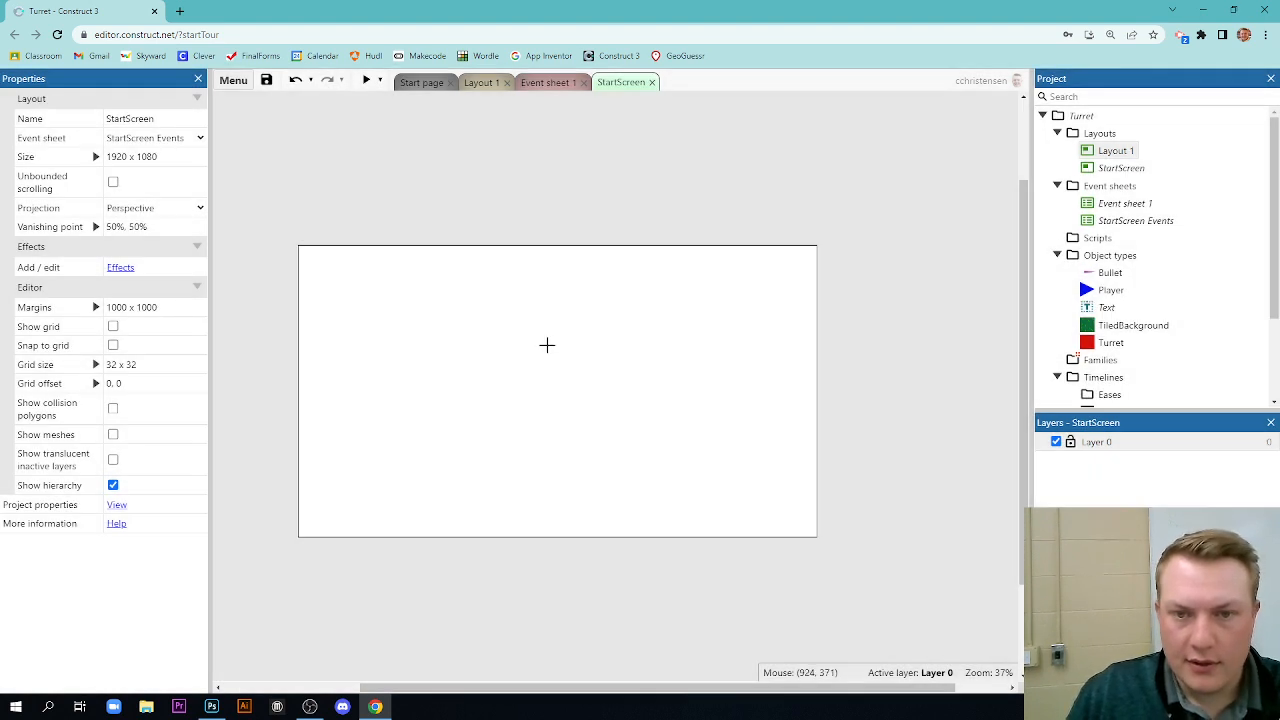
click(546, 346)
- Enlarge the Text object into a wide box centred horizontally in the upper half of the StartScreen layout
drag(576, 350, 548, 337)
scroll(123, 485, down, 1)
scroll(123, 487, down, 1)
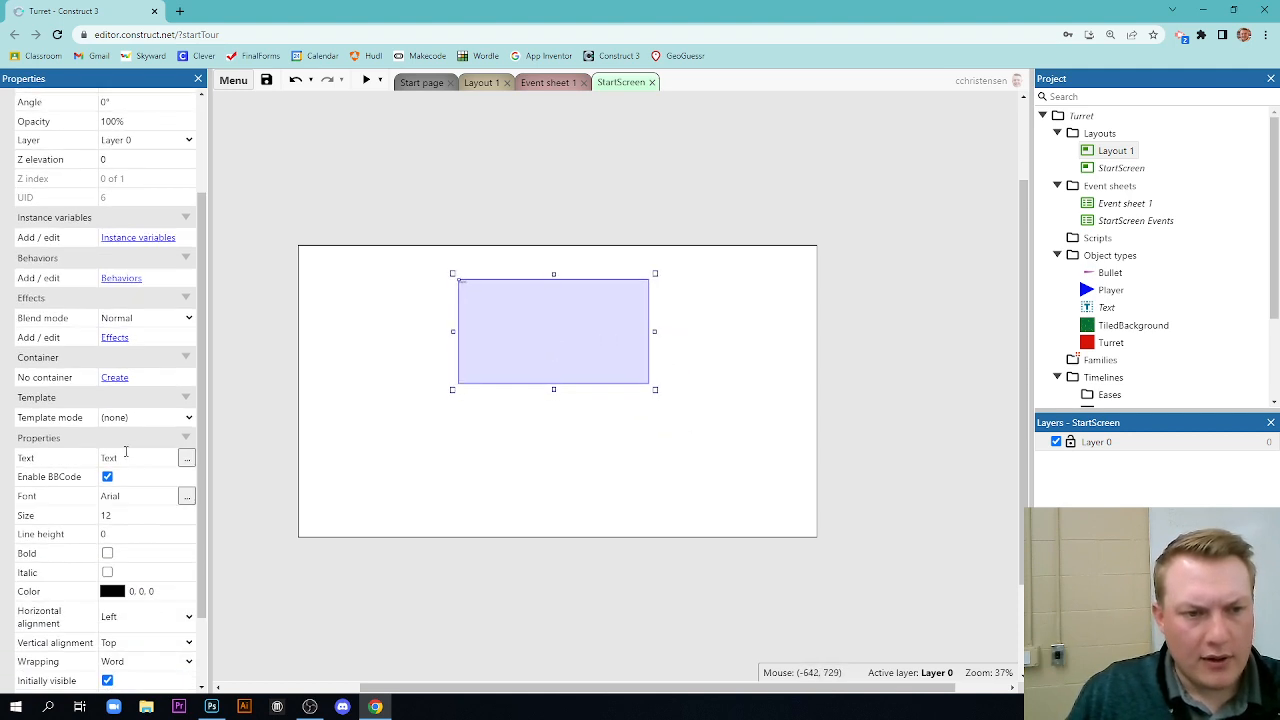
- Set the Text object's content to TURRET GAME and its font size to 120
click(138, 458)
text(TURRET GAME)
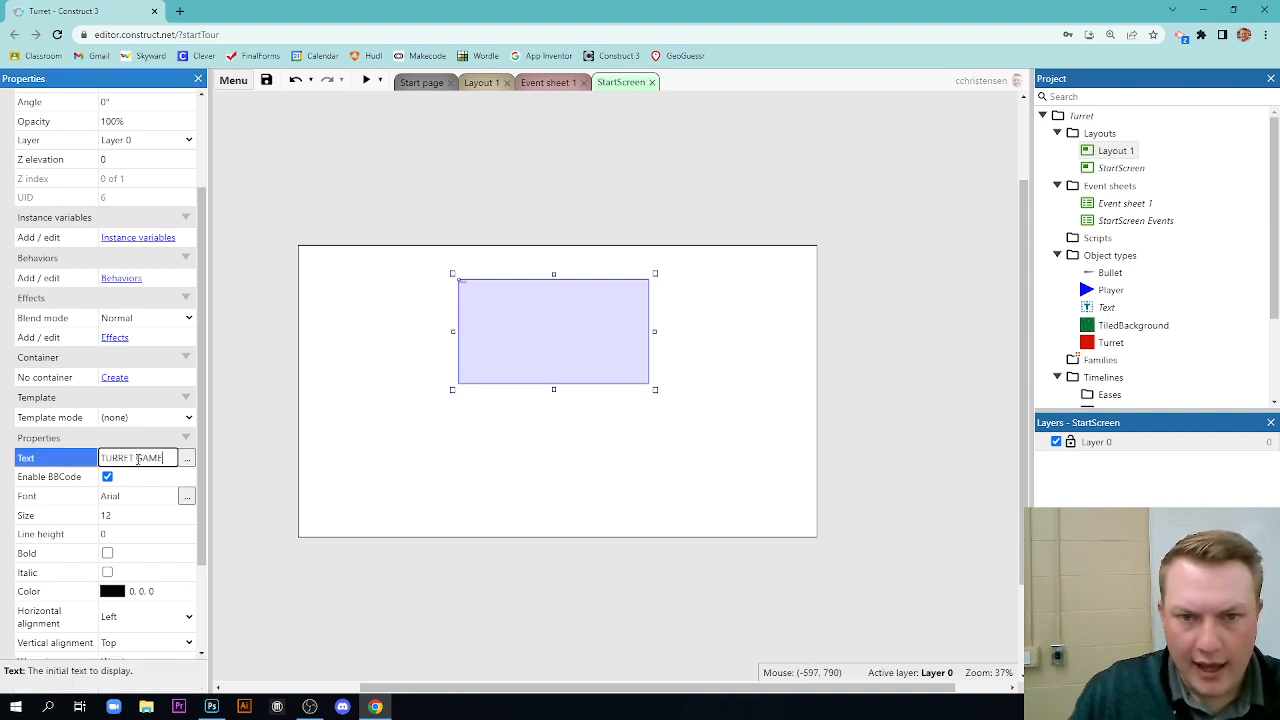
click(466, 409)
click(468, 306)
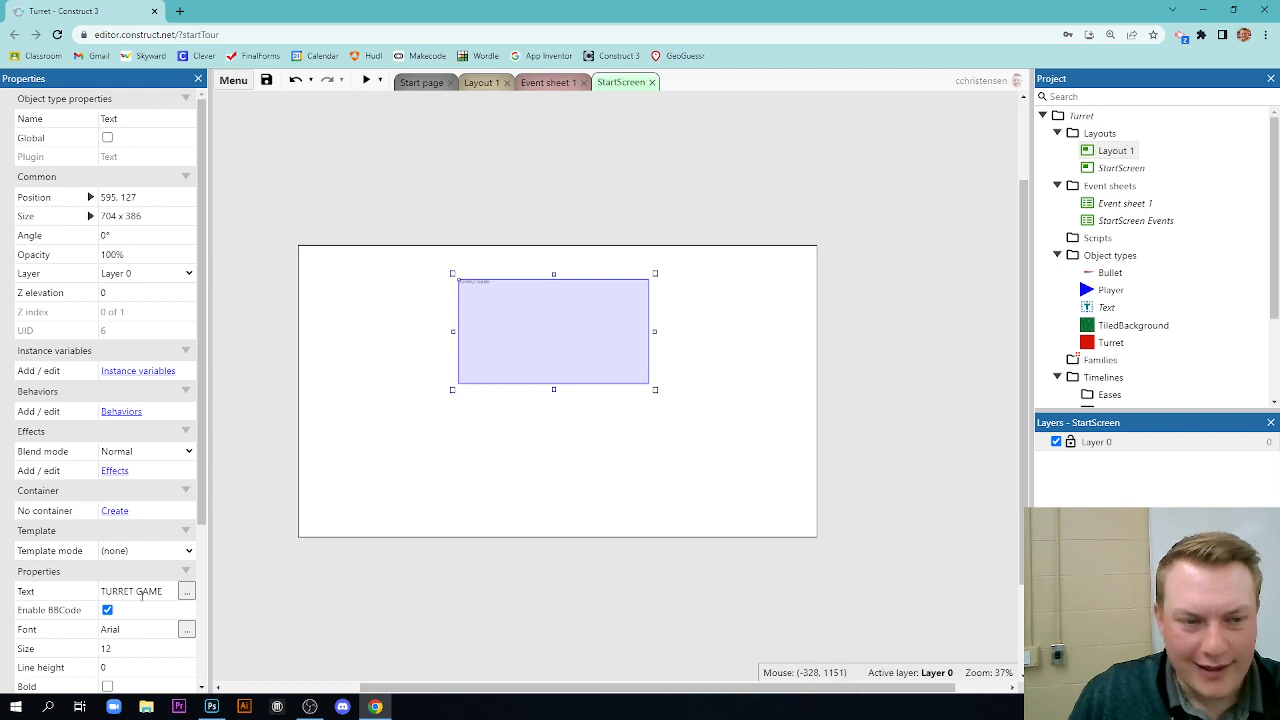
scroll(142, 594, down, 2)
click(121, 447)
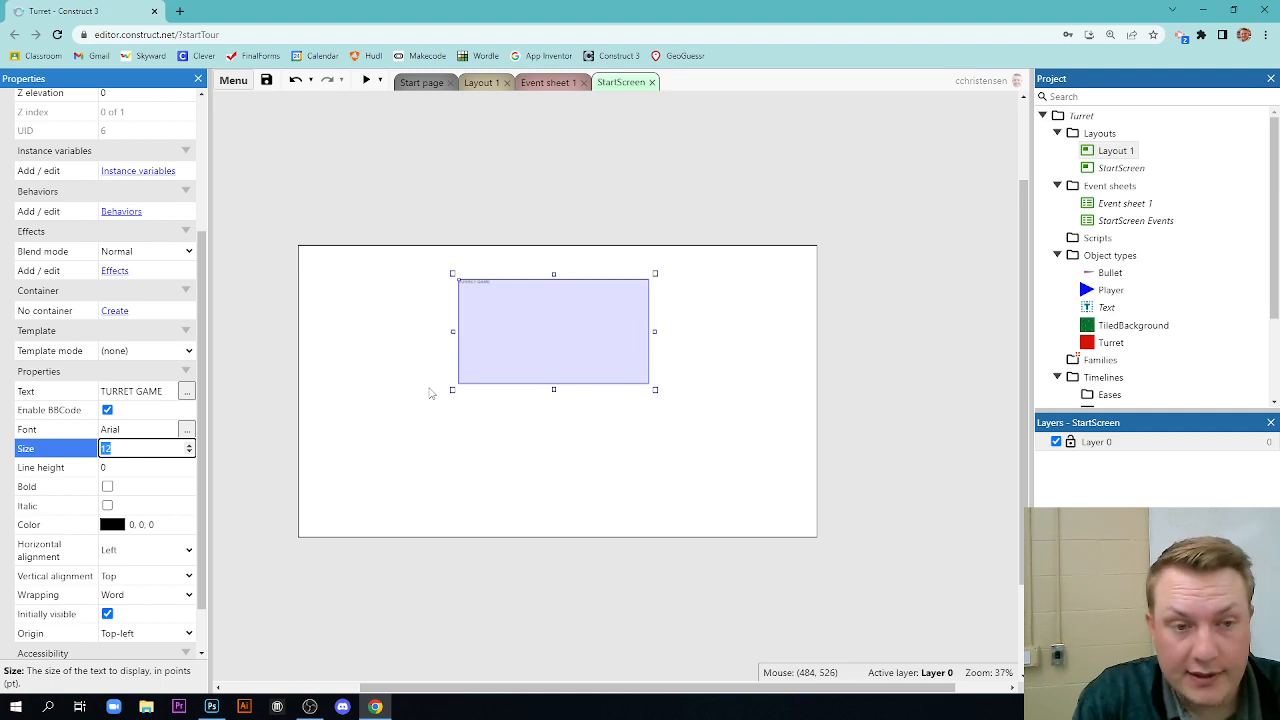
text(120)
key(Tab)
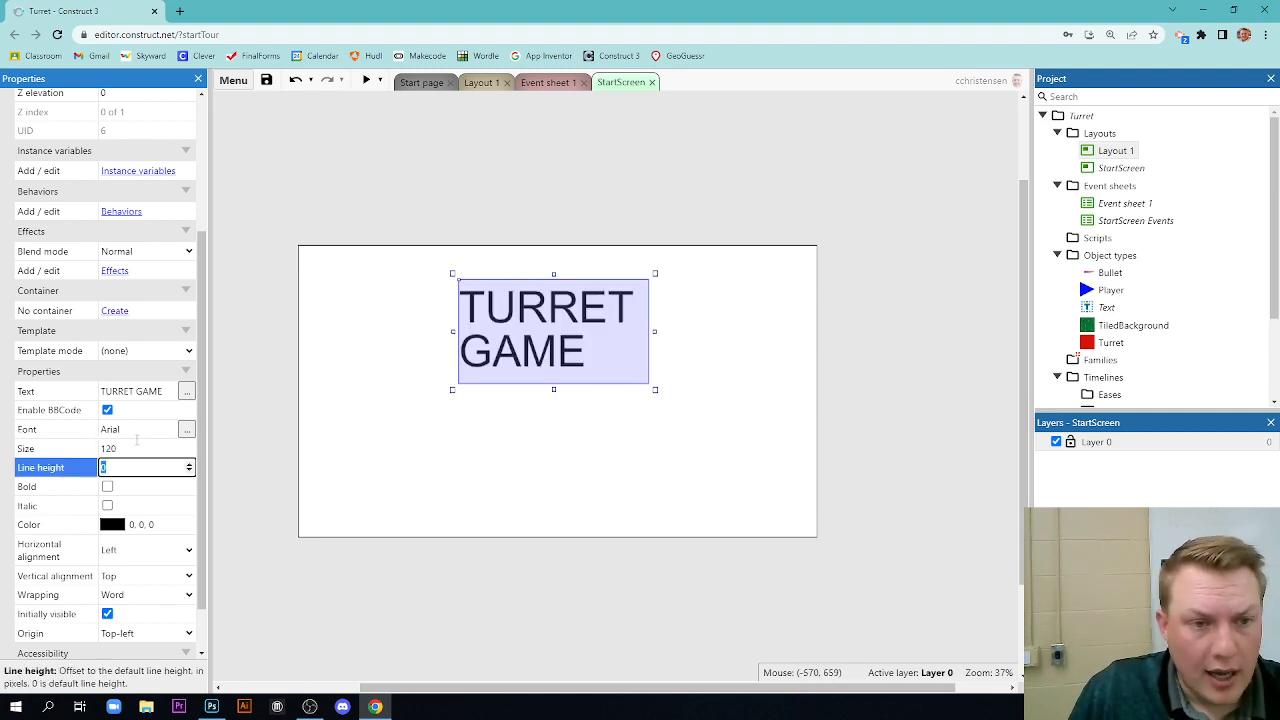
- Change the title text's font to Algerian
click(186, 429)
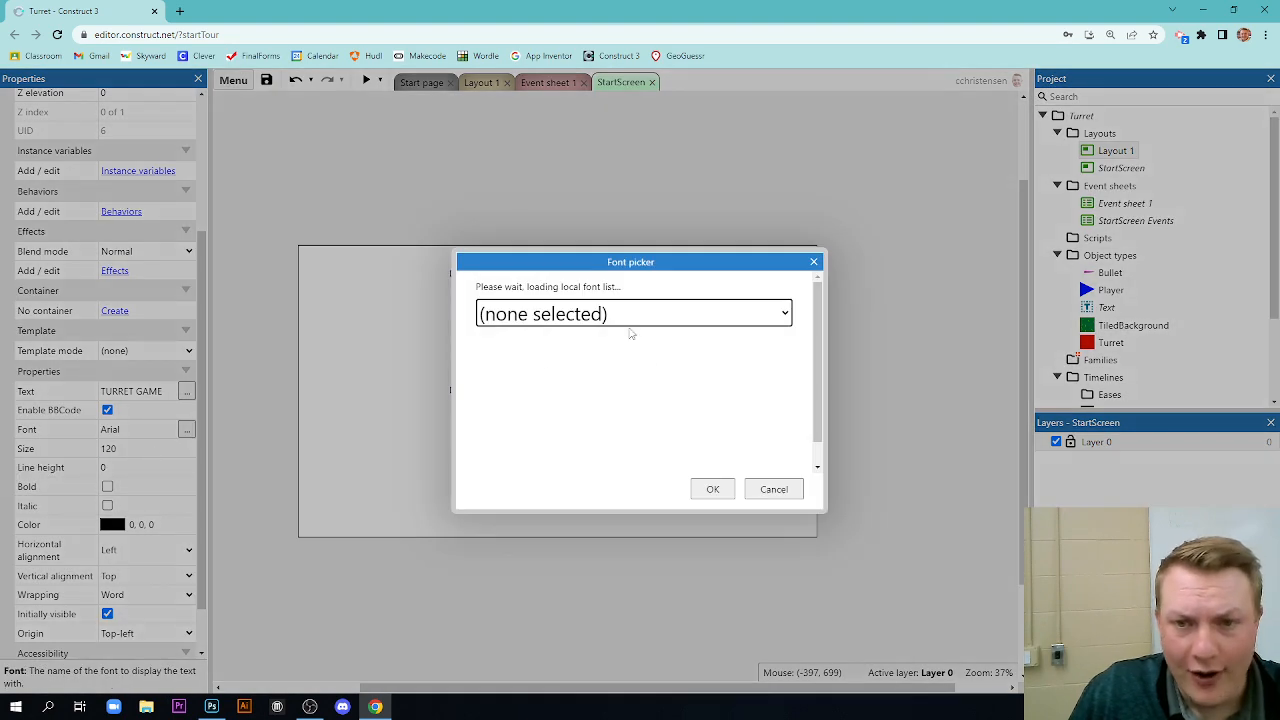
click(630, 314)
scroll(600, 400, down, 3)
click(577, 430)
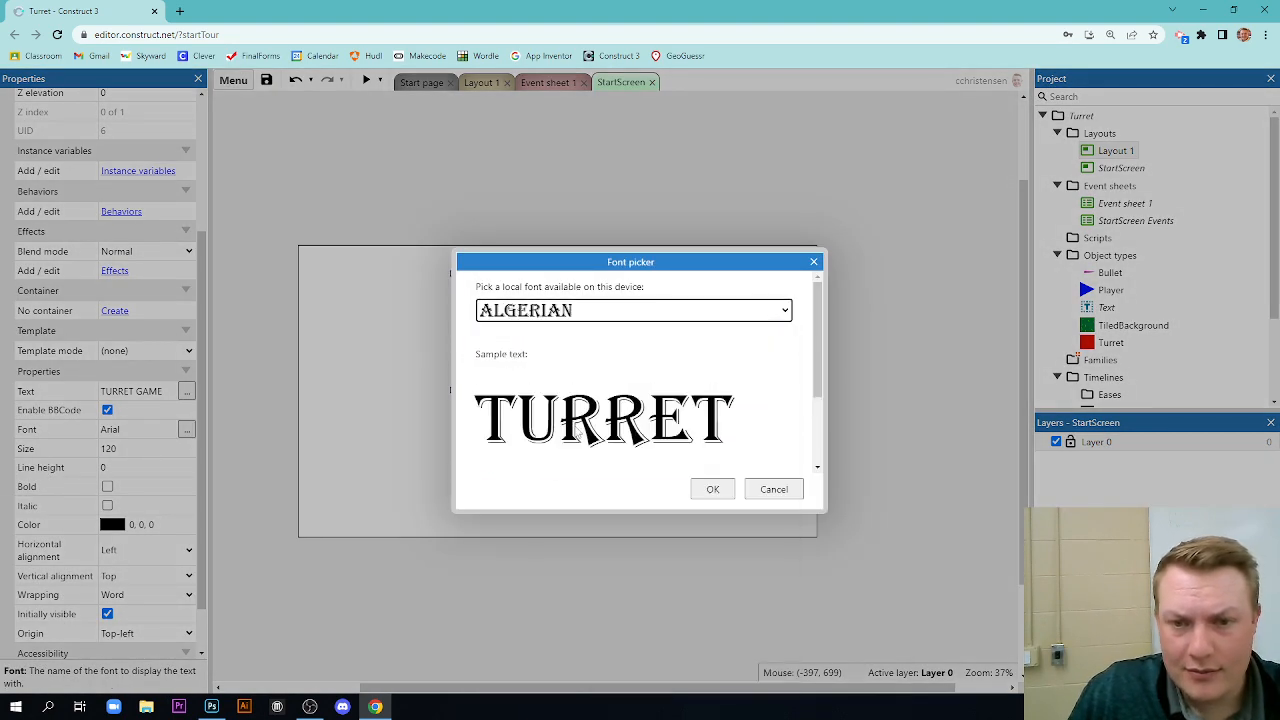
click(712, 489)
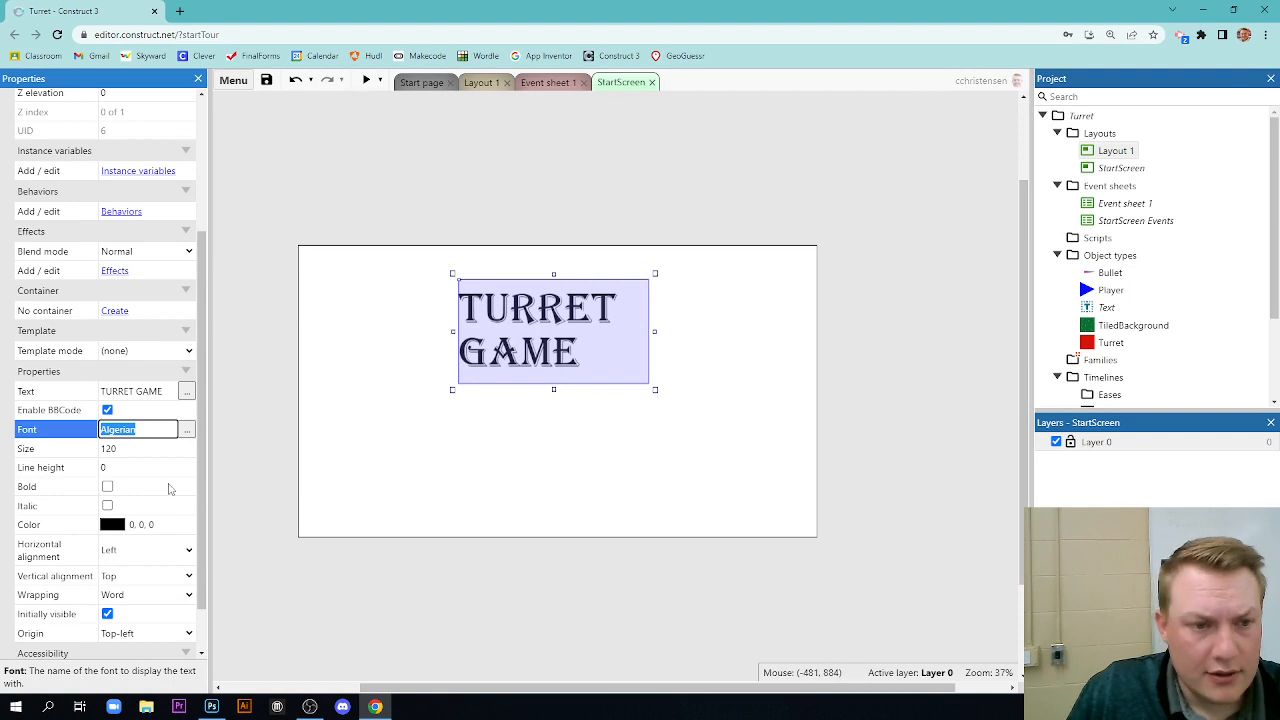
- Try out the bold and italic styles on the title text
click(107, 487)
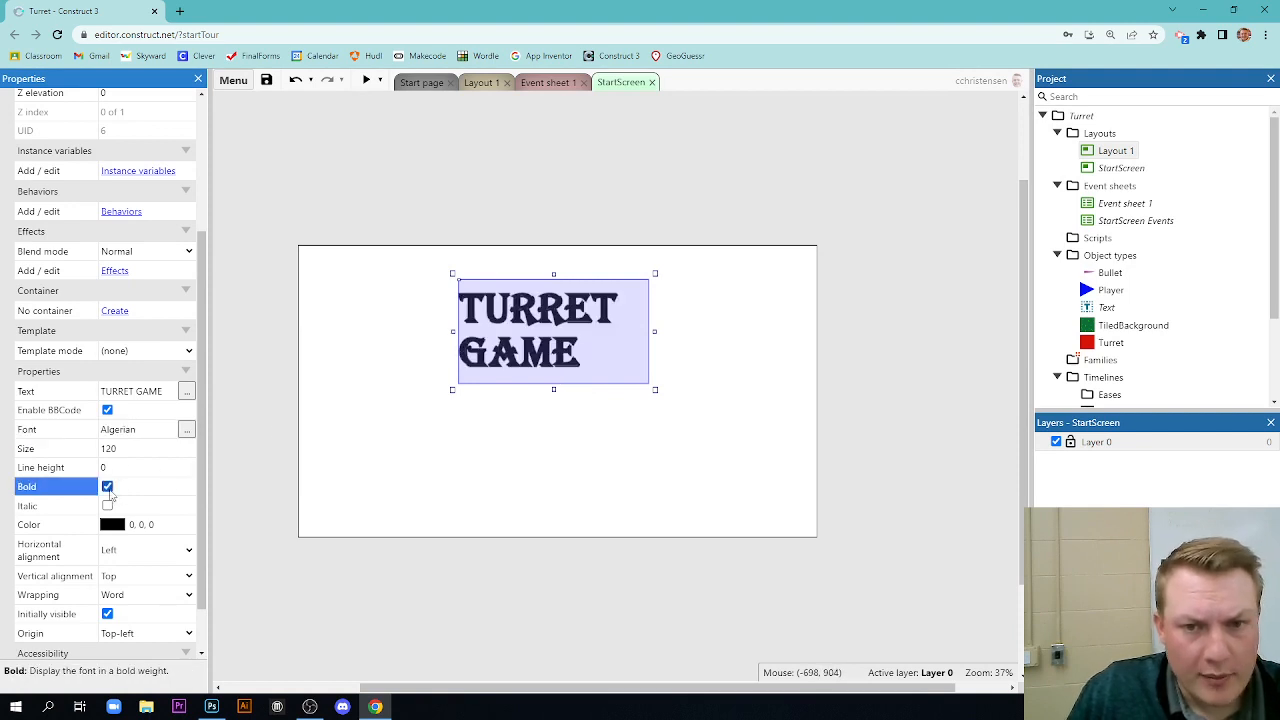
click(107, 487)
click(107, 505)
click(107, 506)
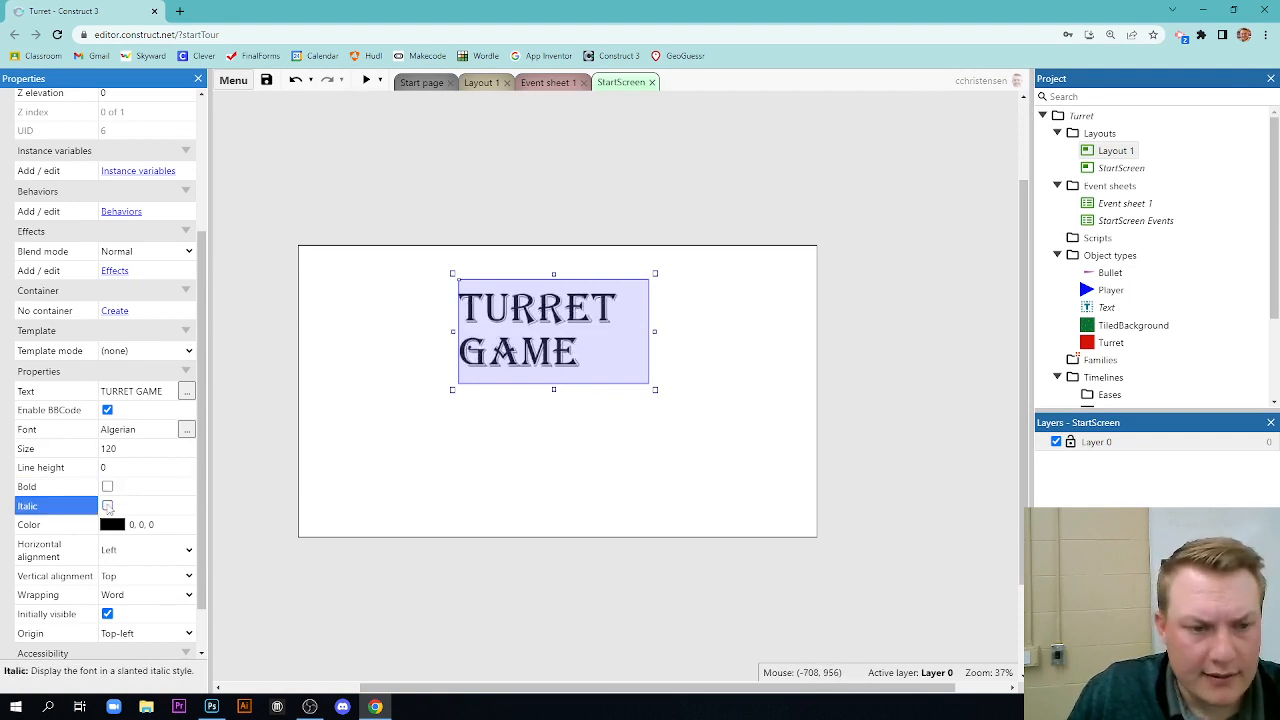
click(107, 506)
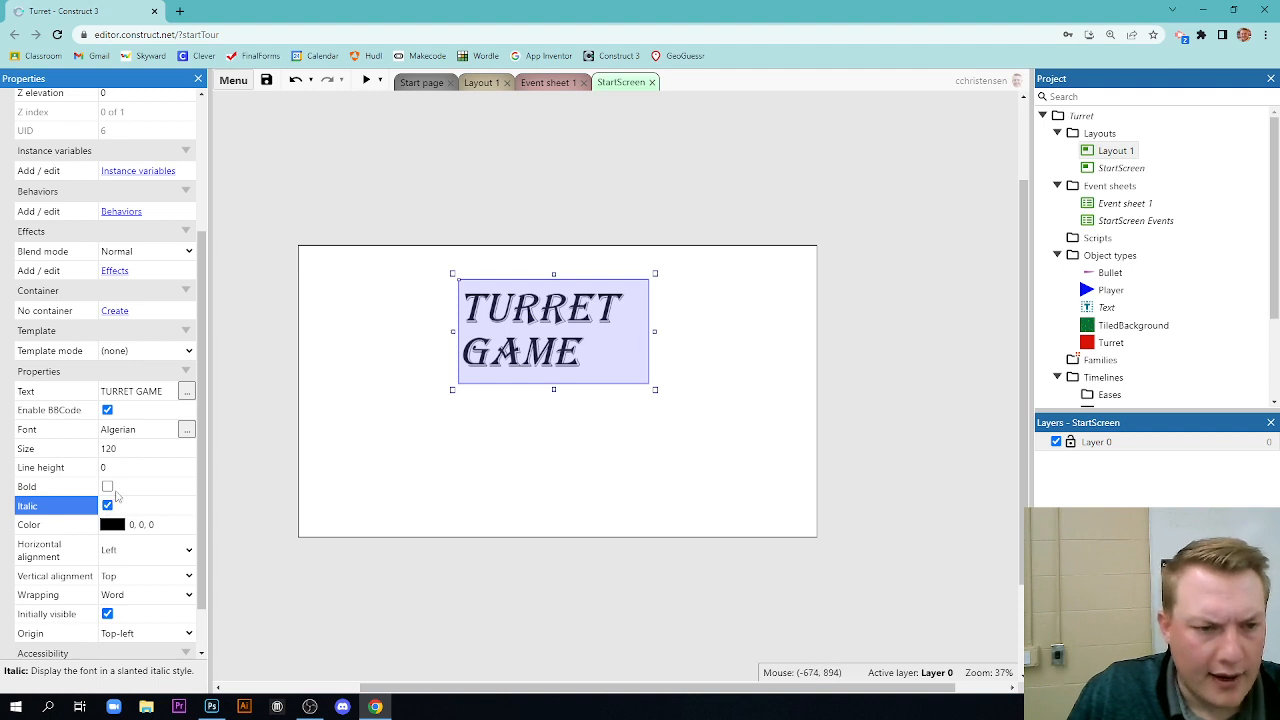
click(107, 506)
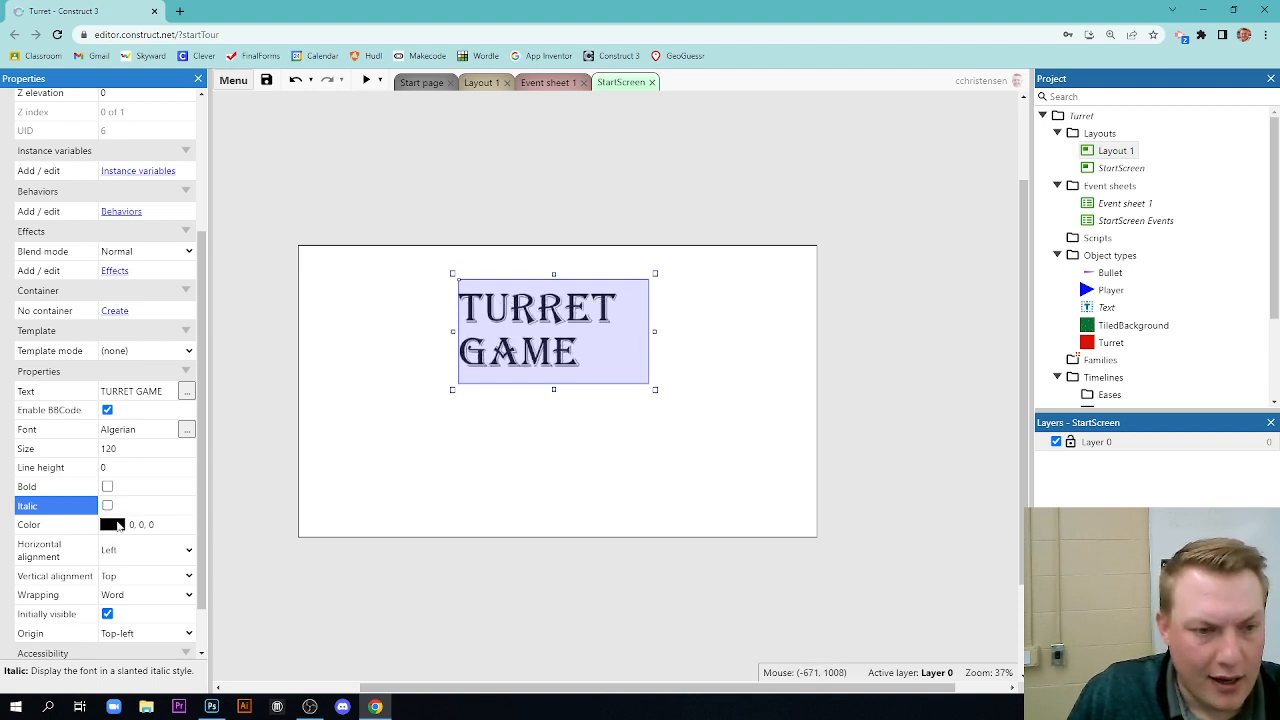
- Colour the title text light red, RGB 251, 75, 75
click(112, 525)
drag(229, 349, 218, 333)
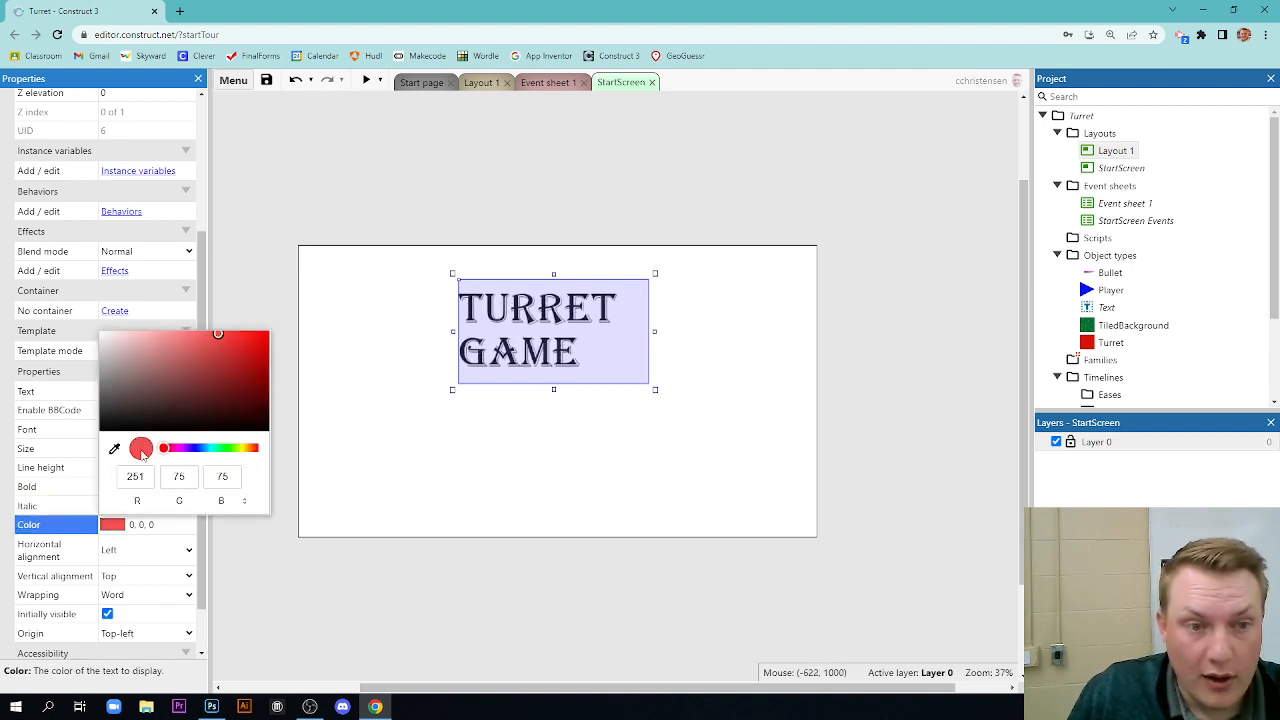
click(250, 582)
click(485, 345)
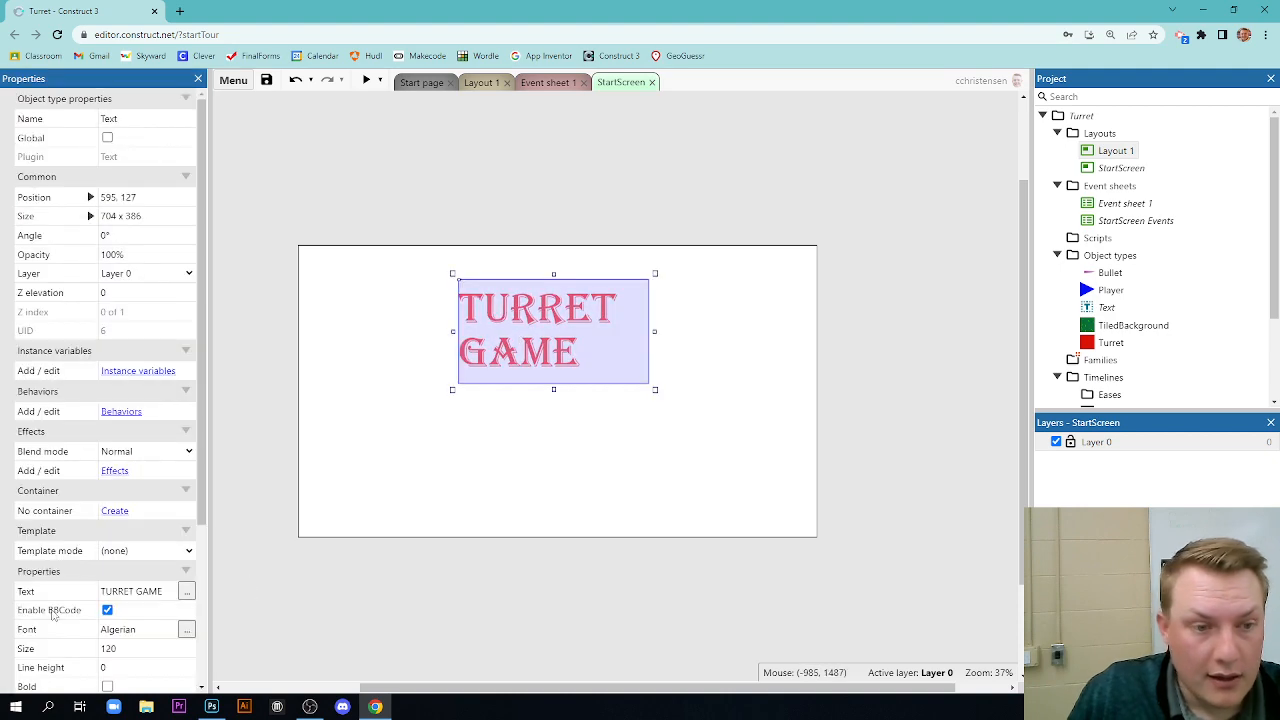
- Centre the title text horizontally within its box and shift the box slightly left to about 568, 135
scroll(148, 520, down, 3)
scroll(148, 520, down, 1)
click(160, 527)
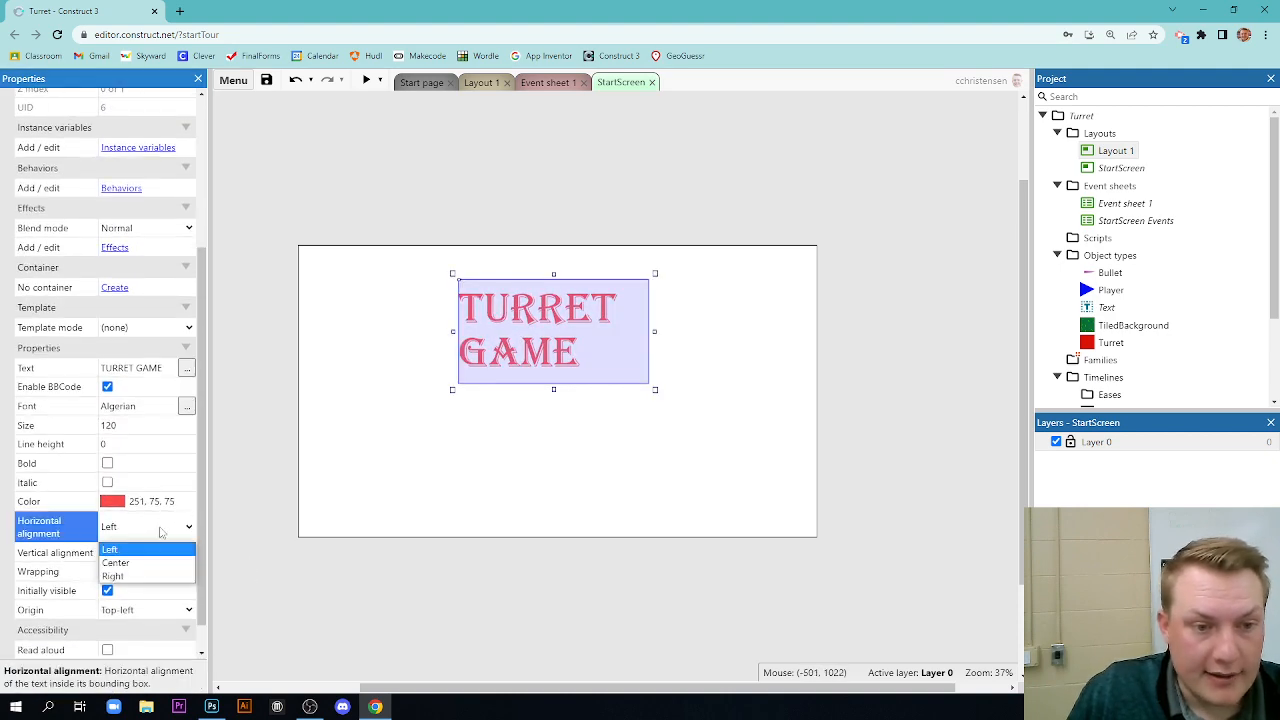
click(133, 560)
mouse_move(572, 347)
mouse_down()
mouse_move(554, 349)
mouse_move(565, 349)
mouse_up()
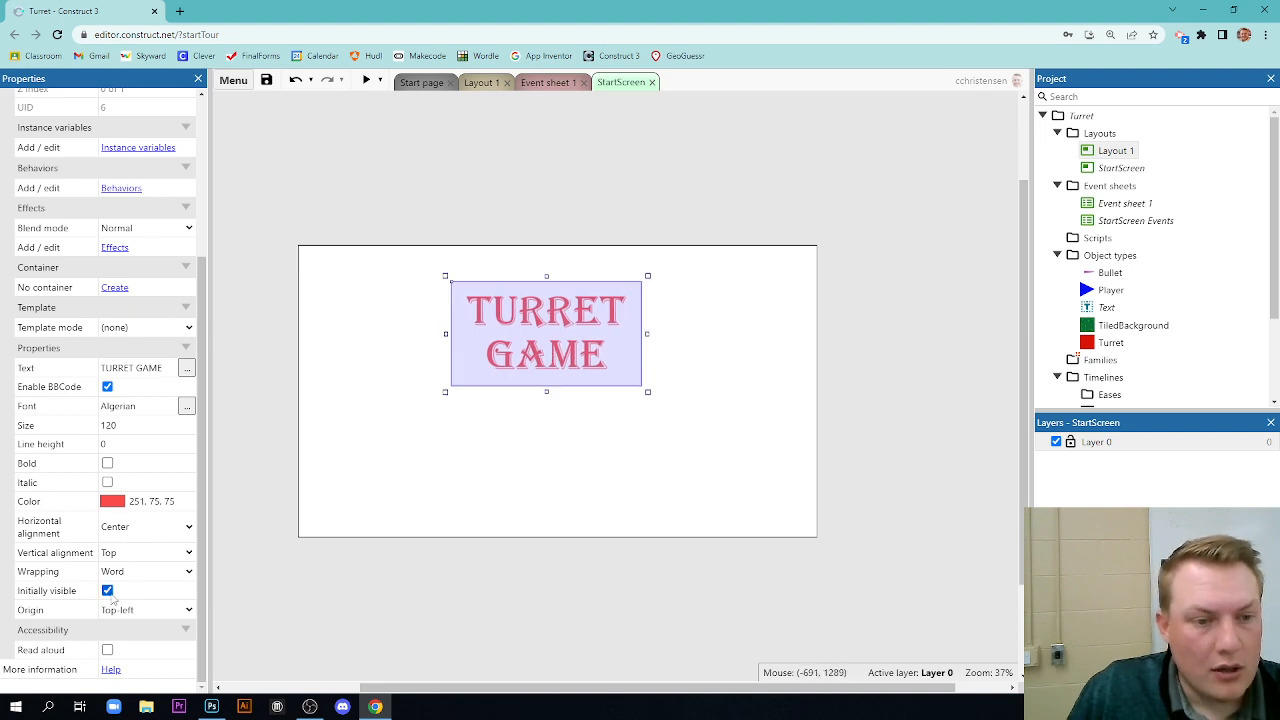
- Rename the title's Text object as TitleText
scroll(115, 500, up, 5)
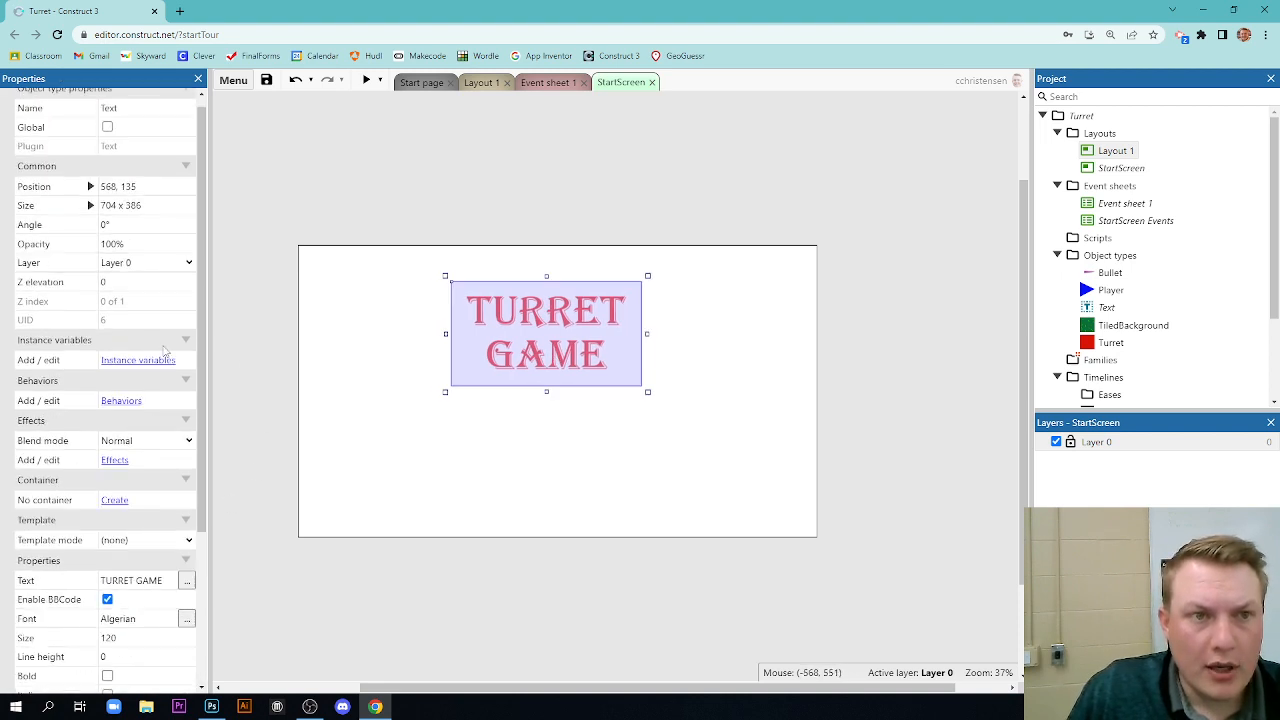
click(126, 119)
text(Sta)
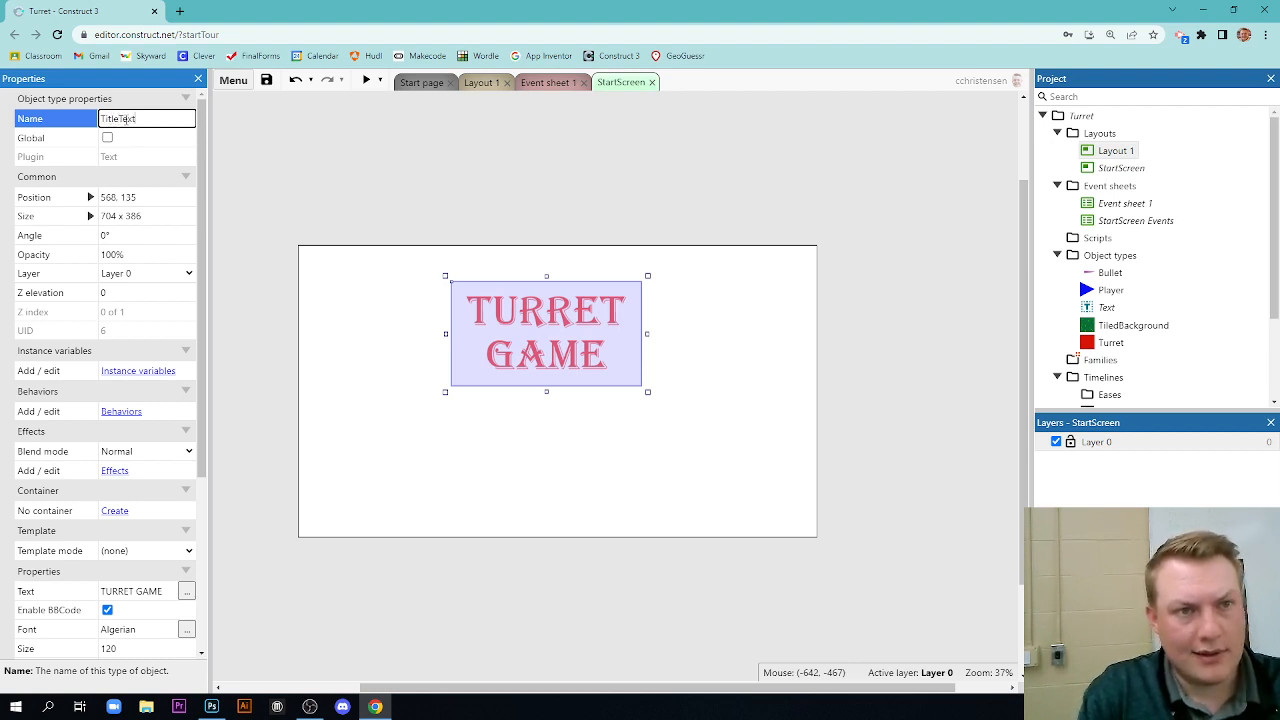
key(Return)
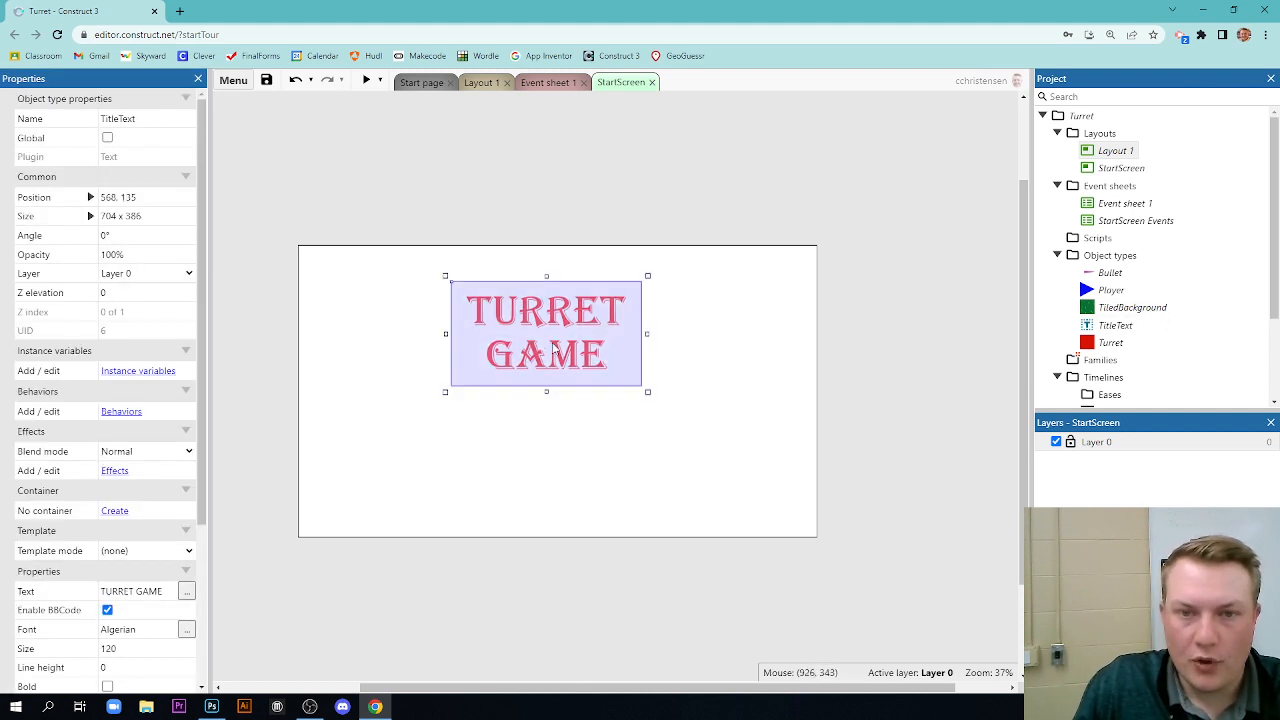
click(558, 150)
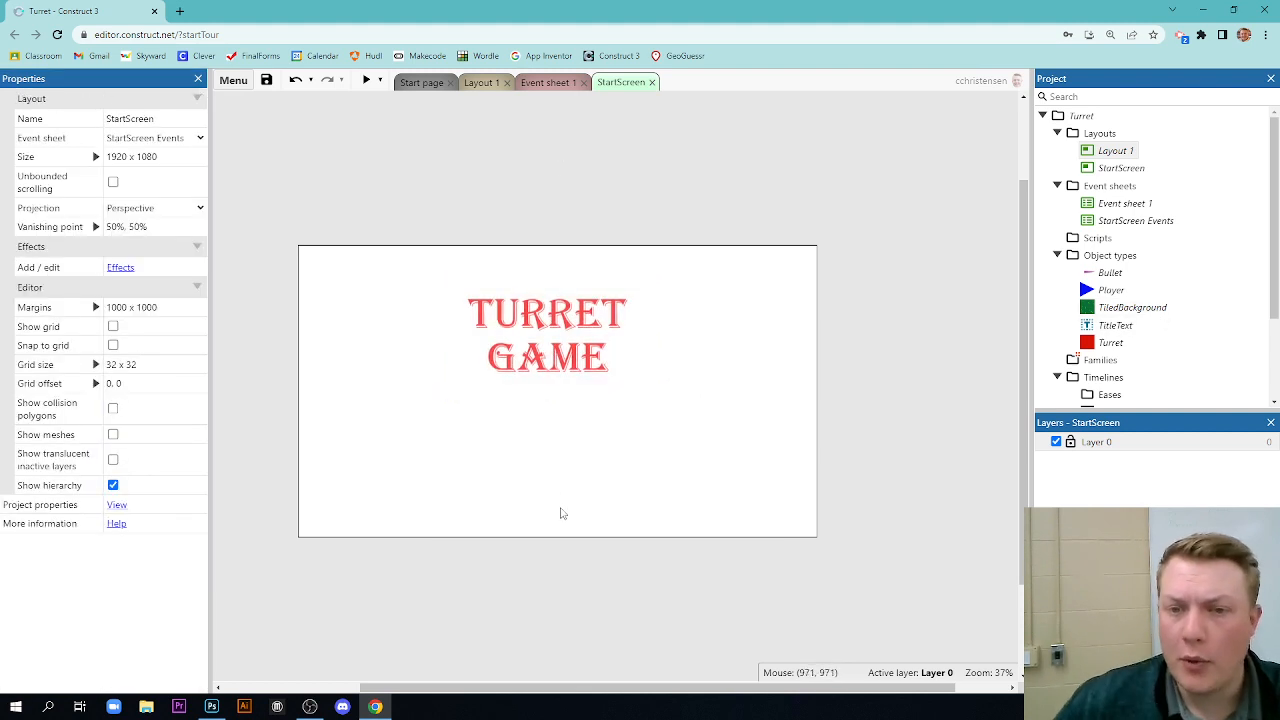
- Insert a Button object on the StartScreen layout and place it below the title at about 929, 674
double_click(556, 457)
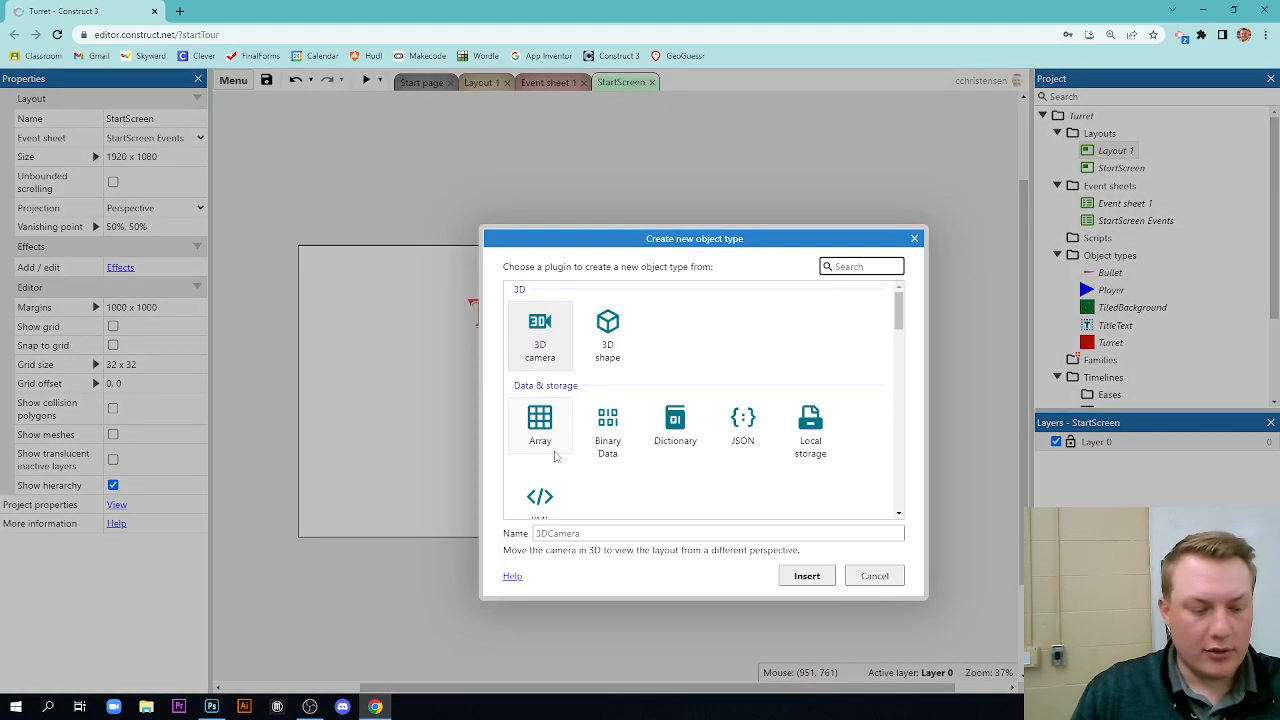
text(button)
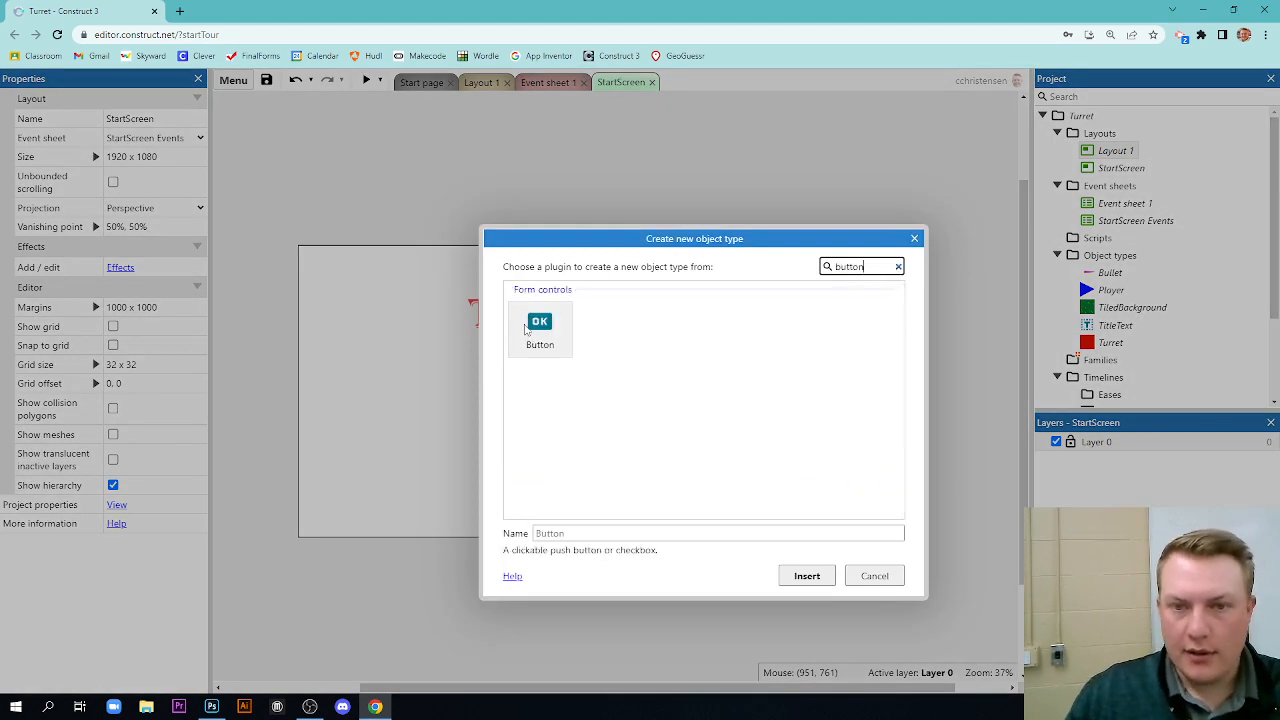
click(531, 328)
click(806, 575)
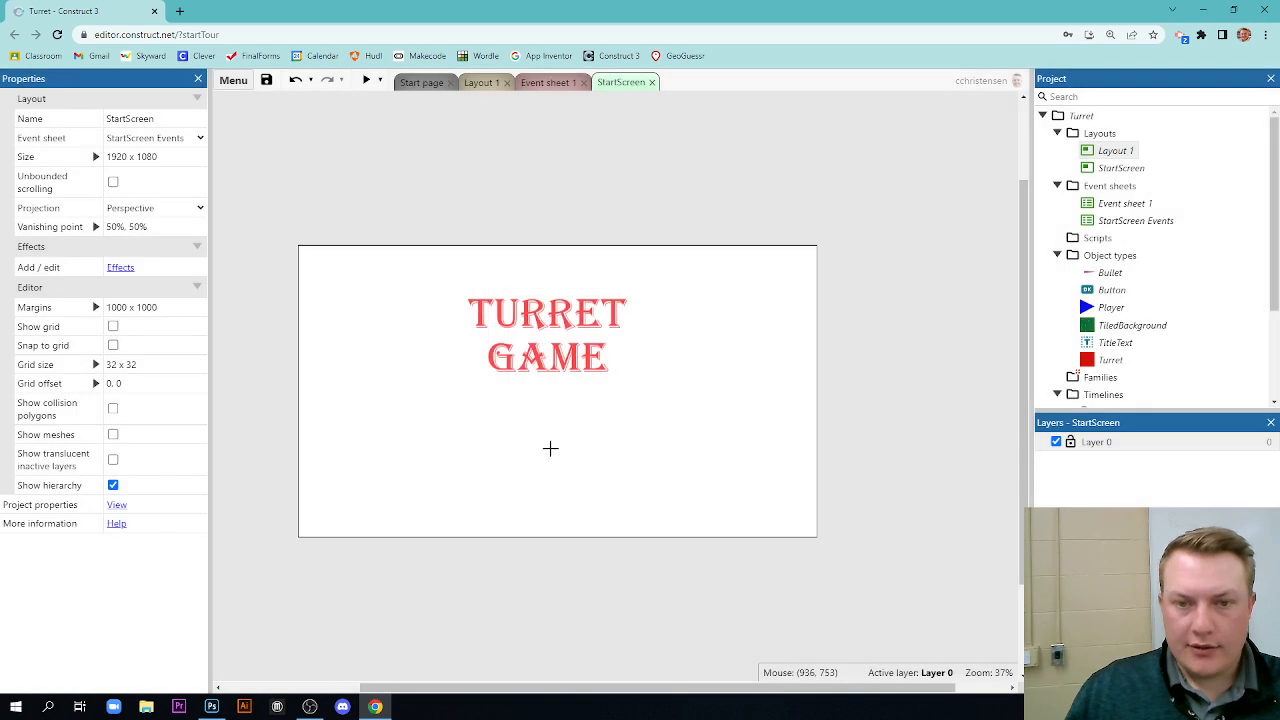
click(556, 452)
drag(560, 458, 555, 431)
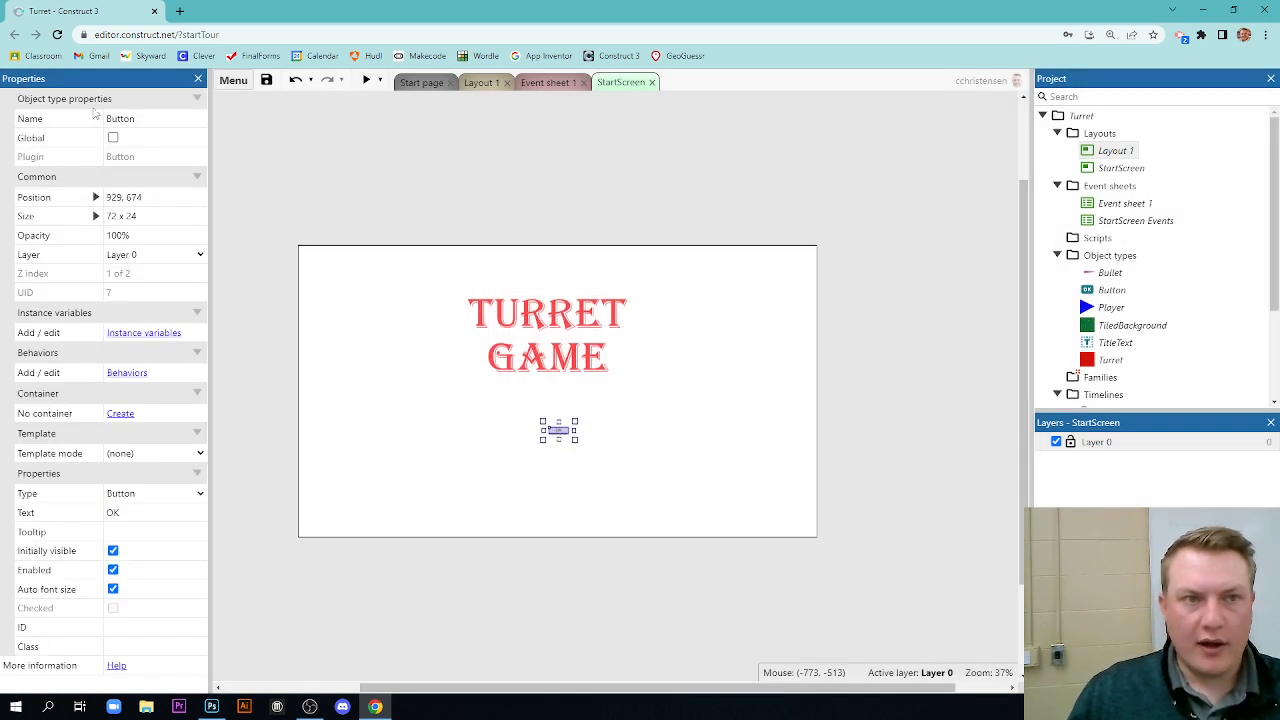
- Rename the Button object as StartButton
click(133, 120)
text(Start)
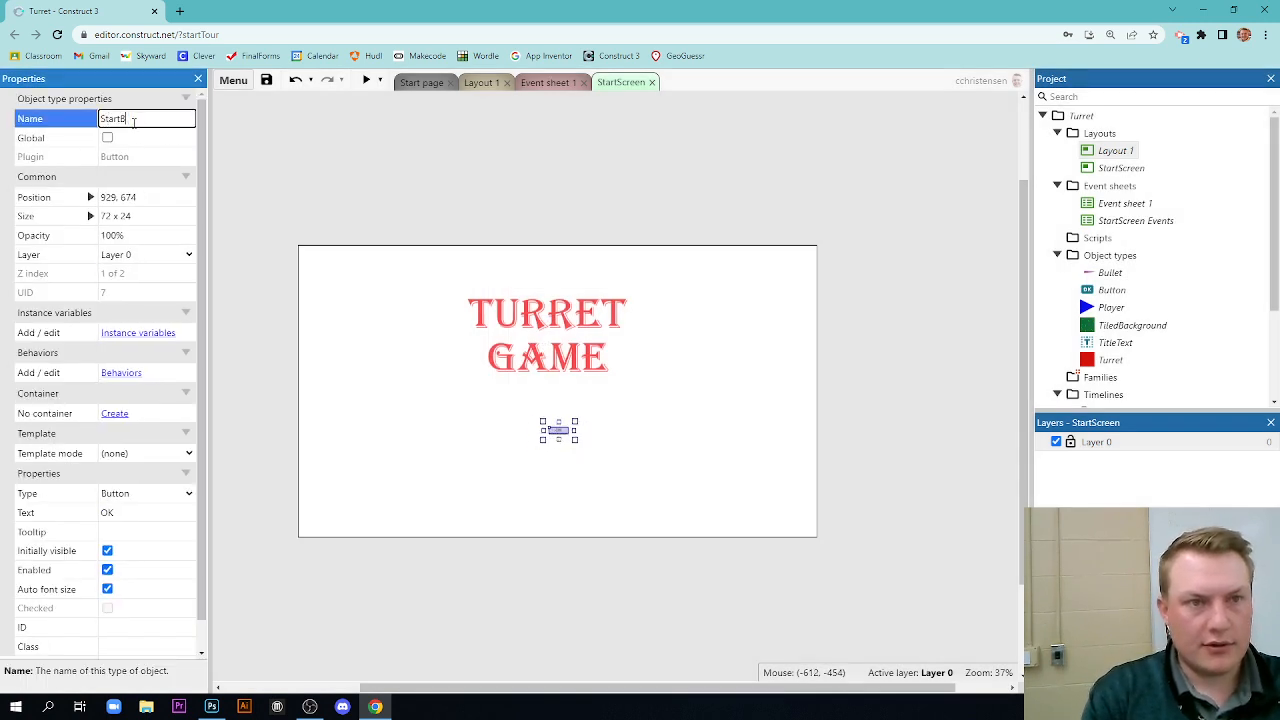
click(631, 384)
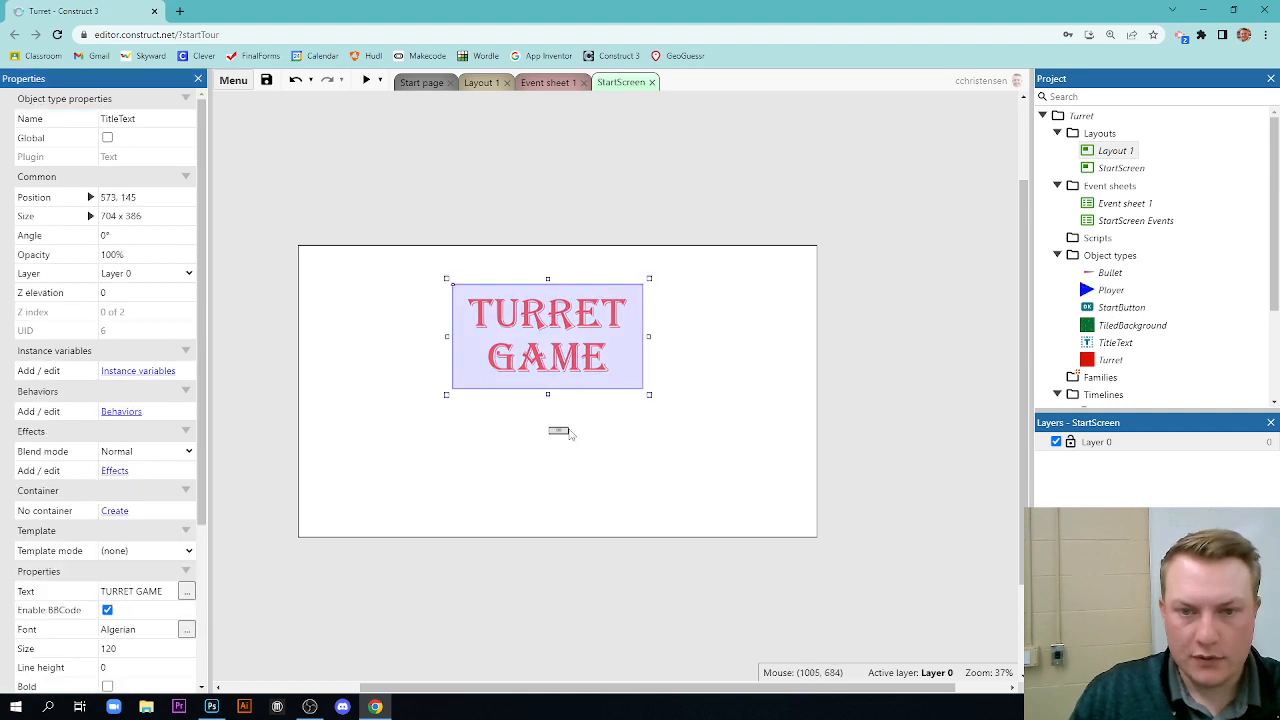
- Enlarge the start button to about 242 x 145 and place it beneath the title at about 801, 608
click(570, 431)
click(562, 431)
mouse_move(575, 439)
mouse_down()
mouse_move(621, 473)
mouse_move(562, 444)
mouse_up()
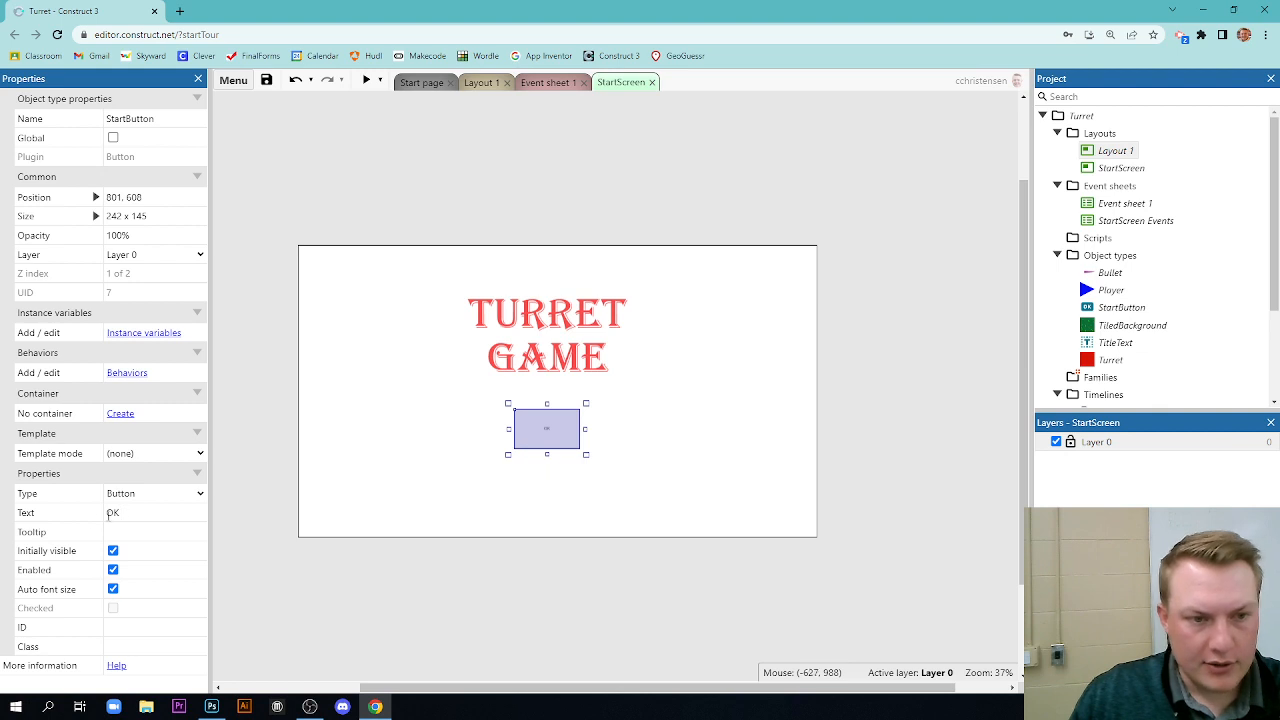
- Set the start button's caption to START
click(124, 514)
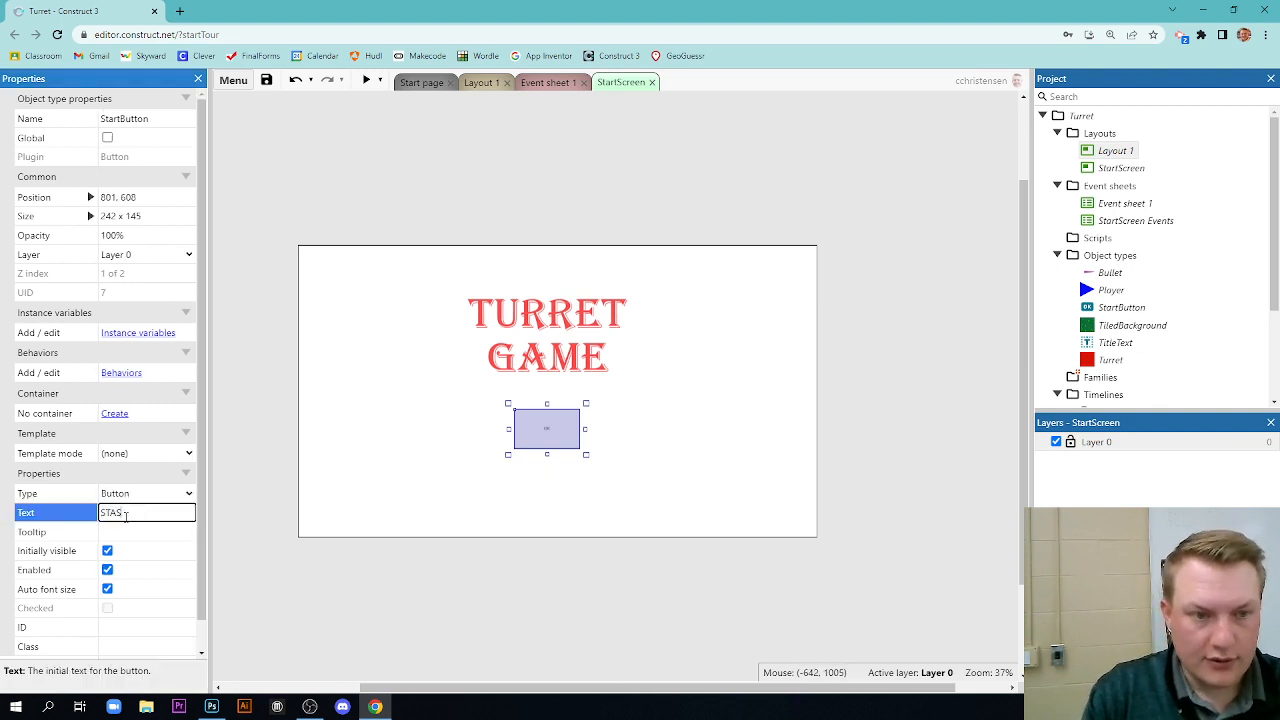
key(Tab)
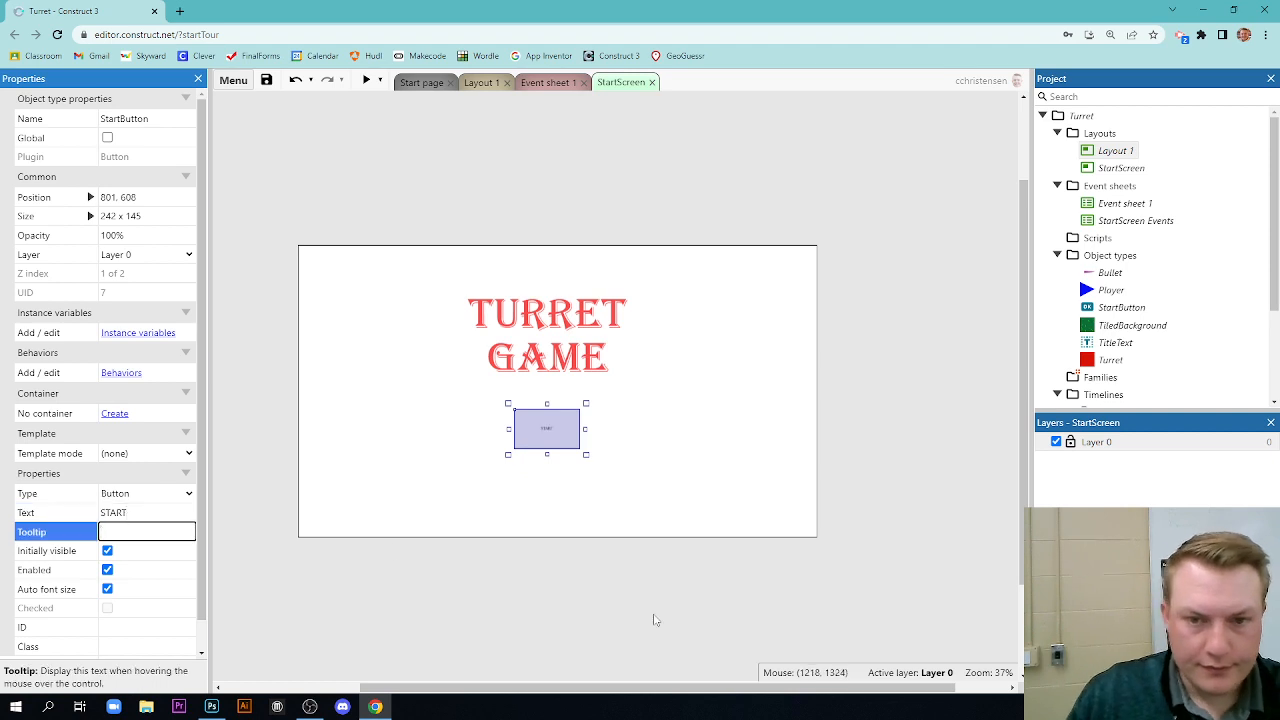
click(472, 461)
click(562, 434)
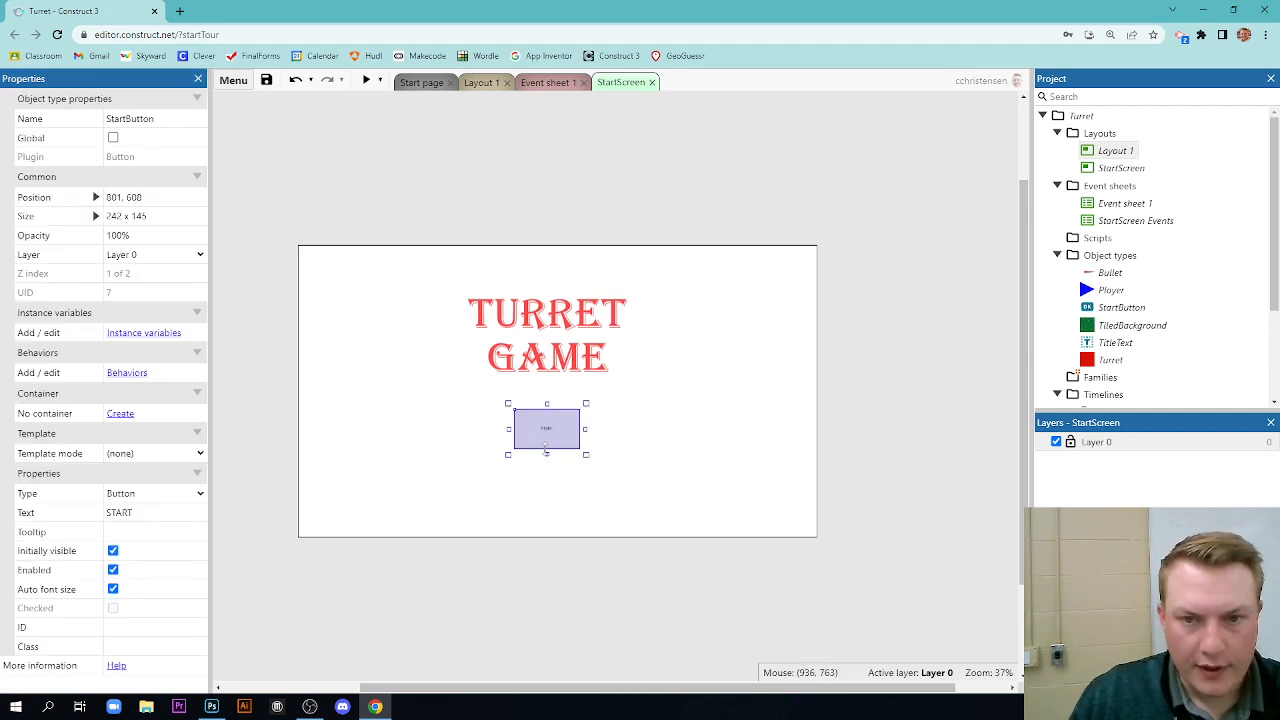
- Try the start button without automatic font size and with its type set to Checkbox
click(113, 589)
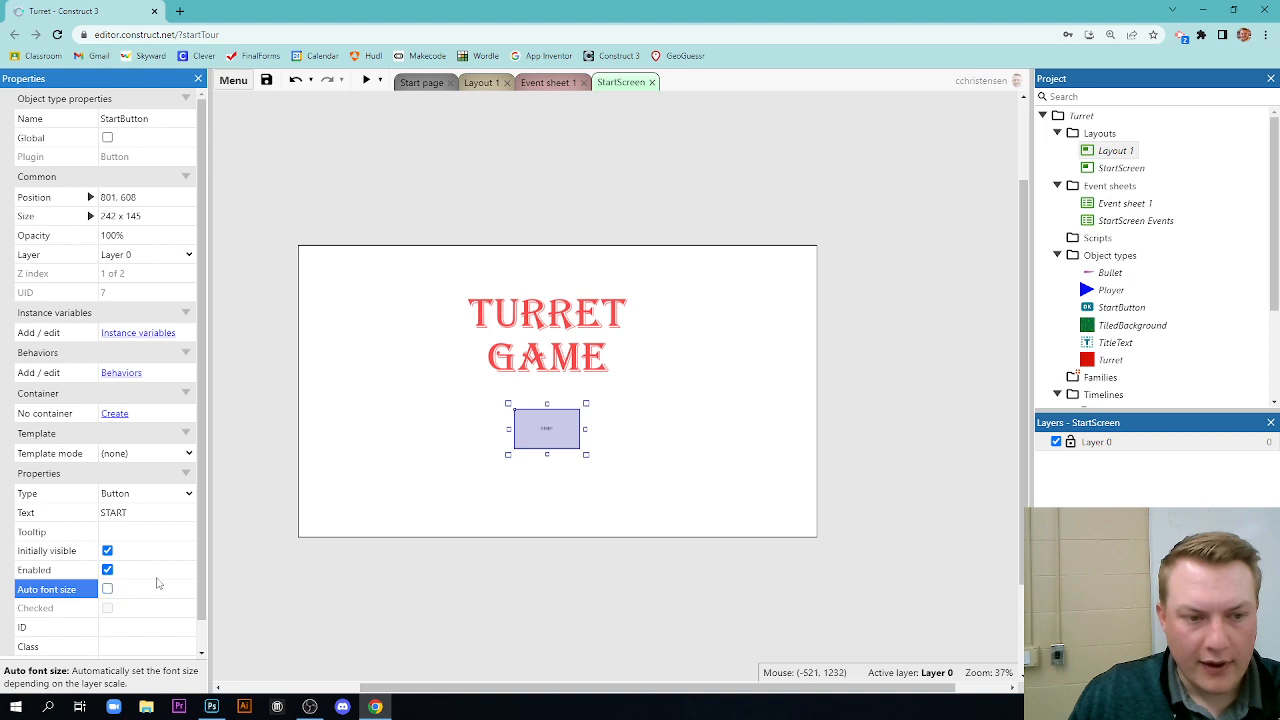
scroll(150, 585, down, 1)
click(108, 560)
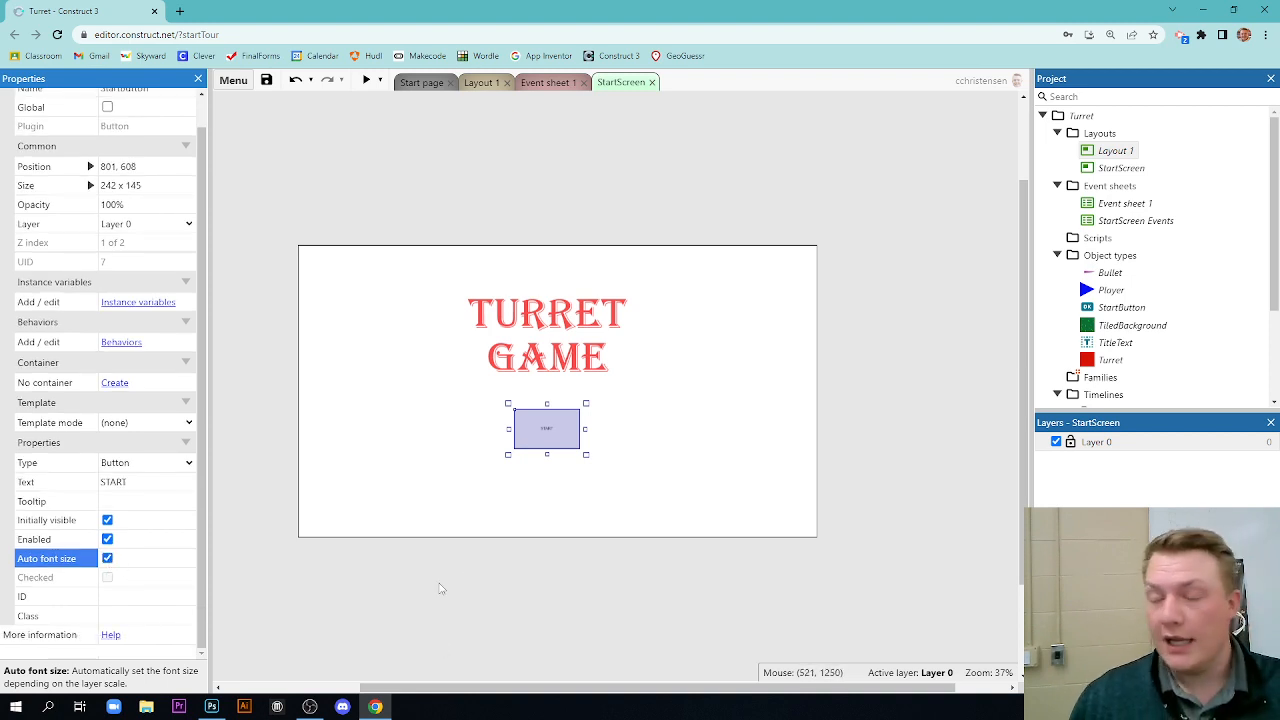
click(178, 466)
click(146, 489)
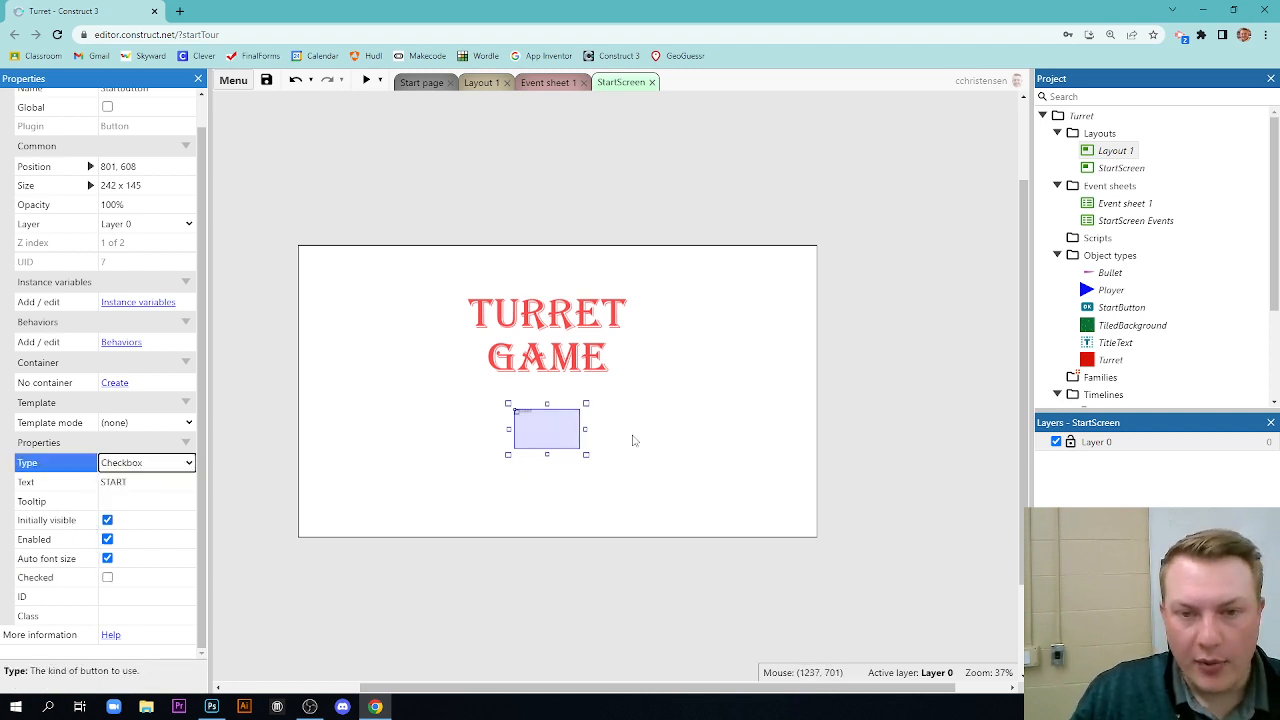
click(178, 462)
click(140, 476)
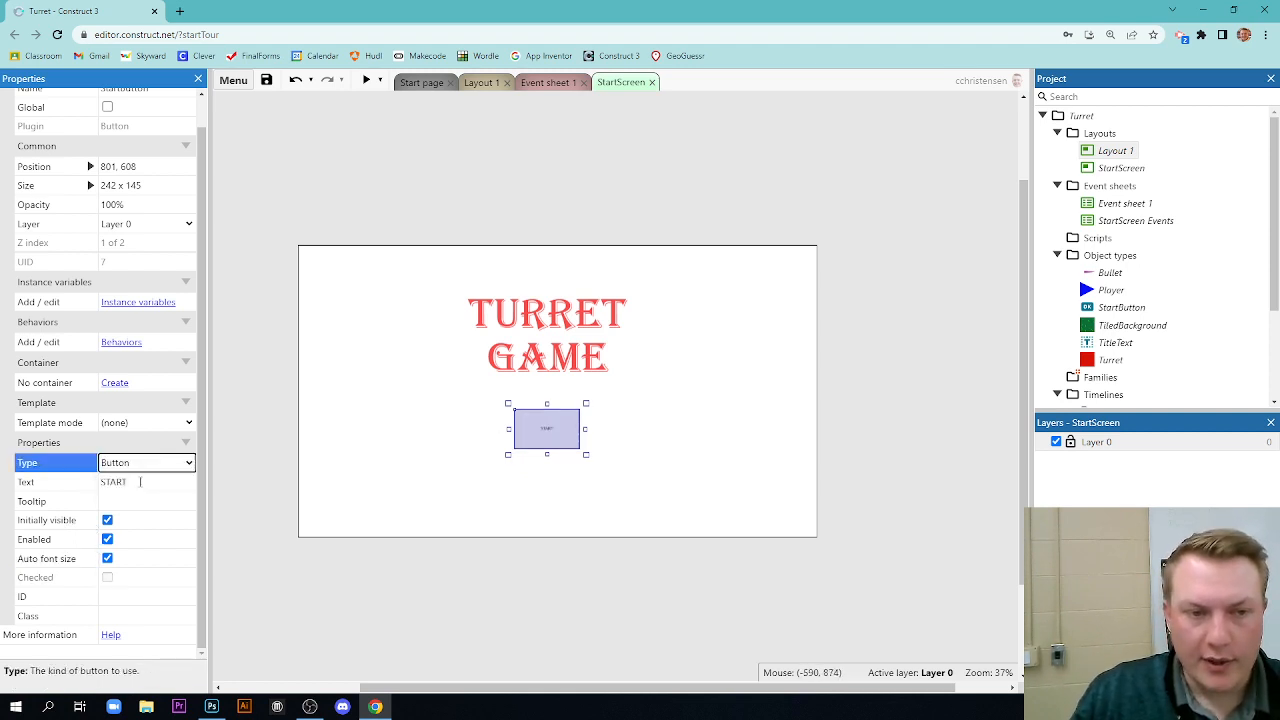
- Shift the title text slightly right to about 590, 145, above the start button
click(367, 464)
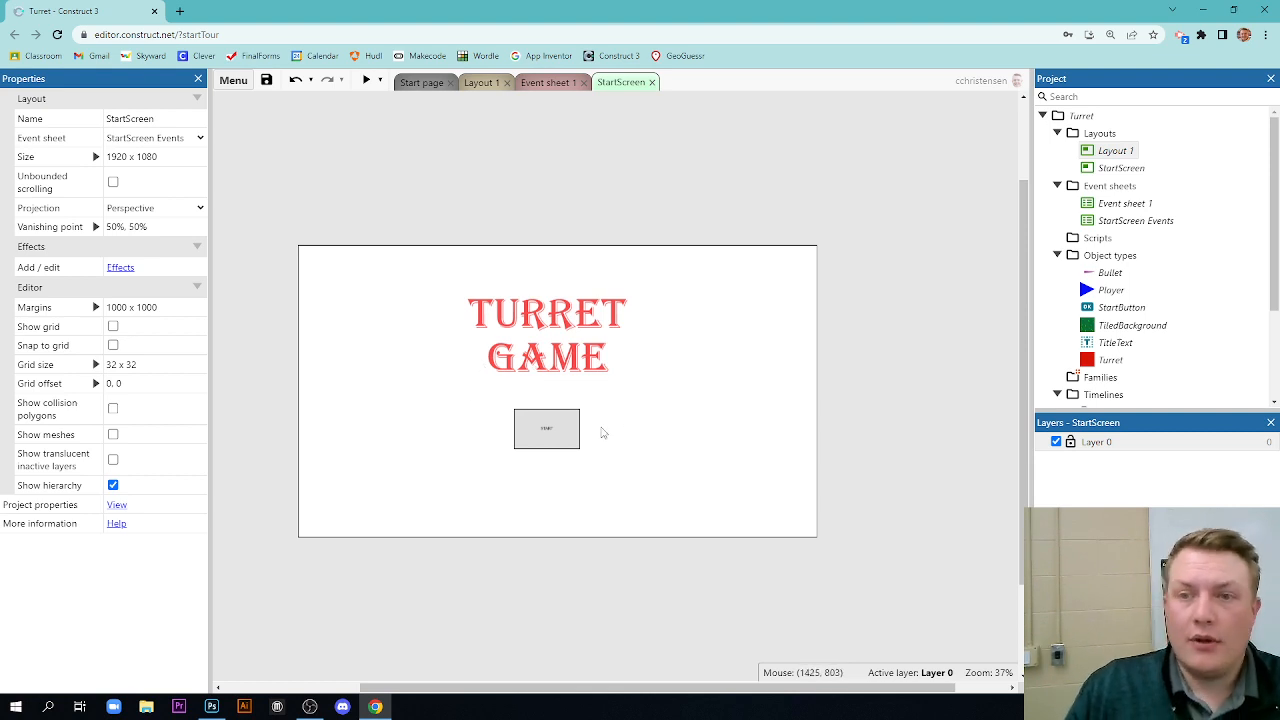
drag(553, 362, 557, 367)
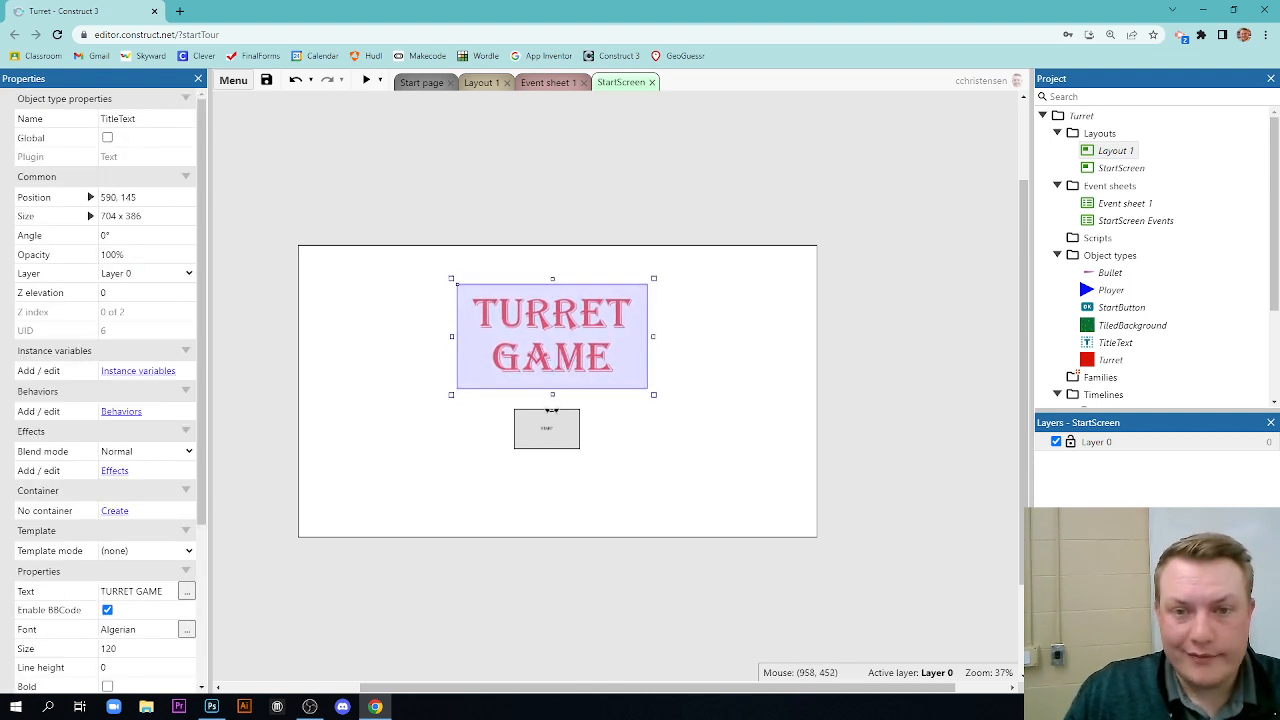
- Move the title down to about 586, 185 and reposition the start button centred just beneath it
drag(553, 432, 565, 427)
click(550, 470)
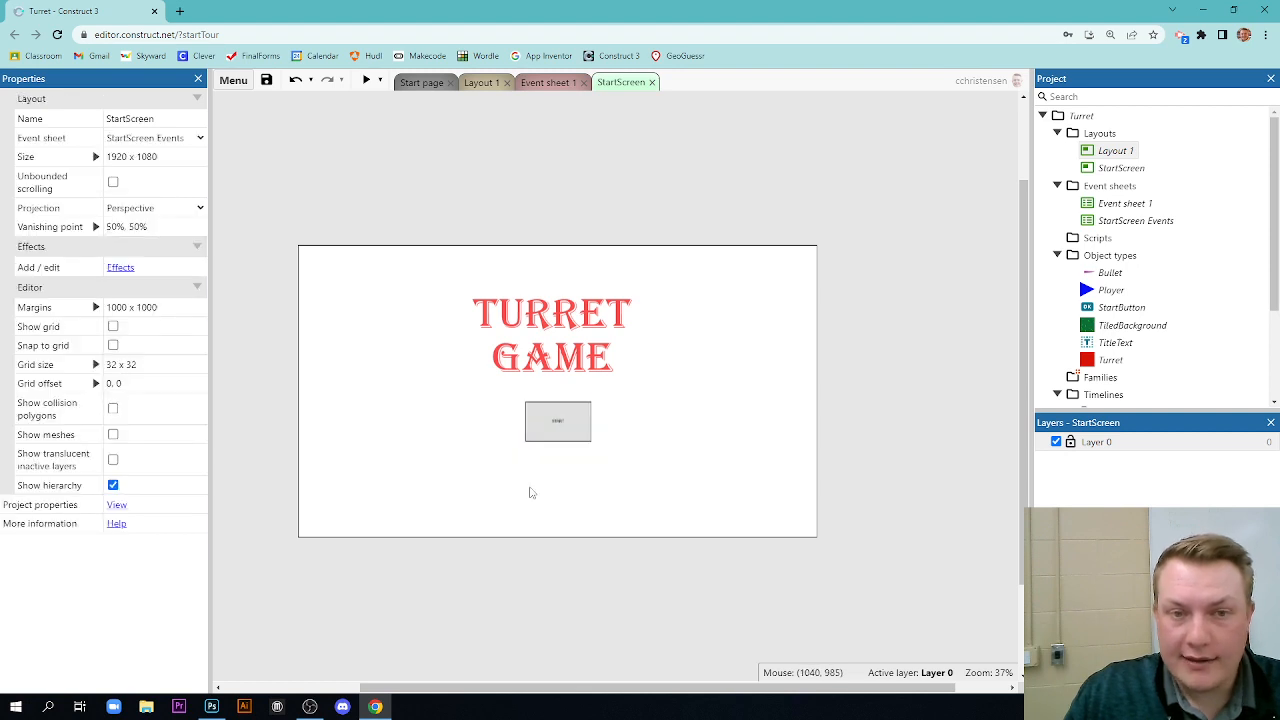
click(565, 432)
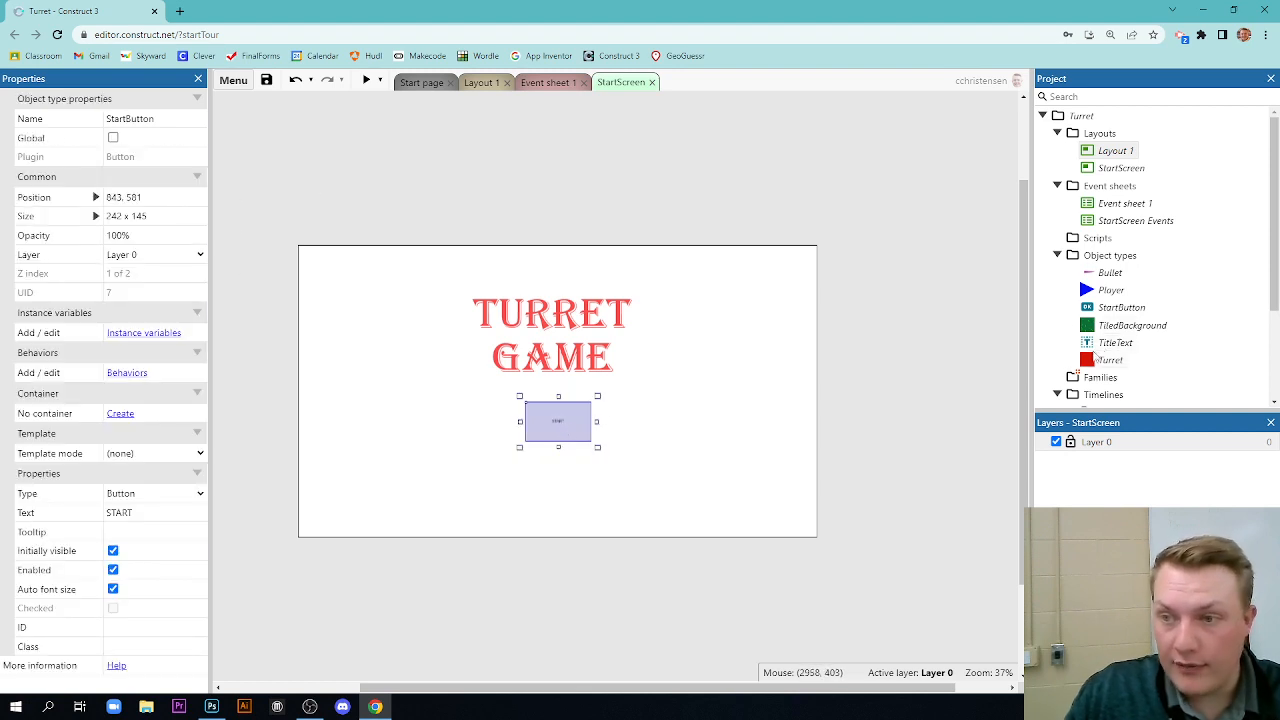
drag(553, 428, 546, 443)
click(570, 372)
drag(570, 372, 567, 368)
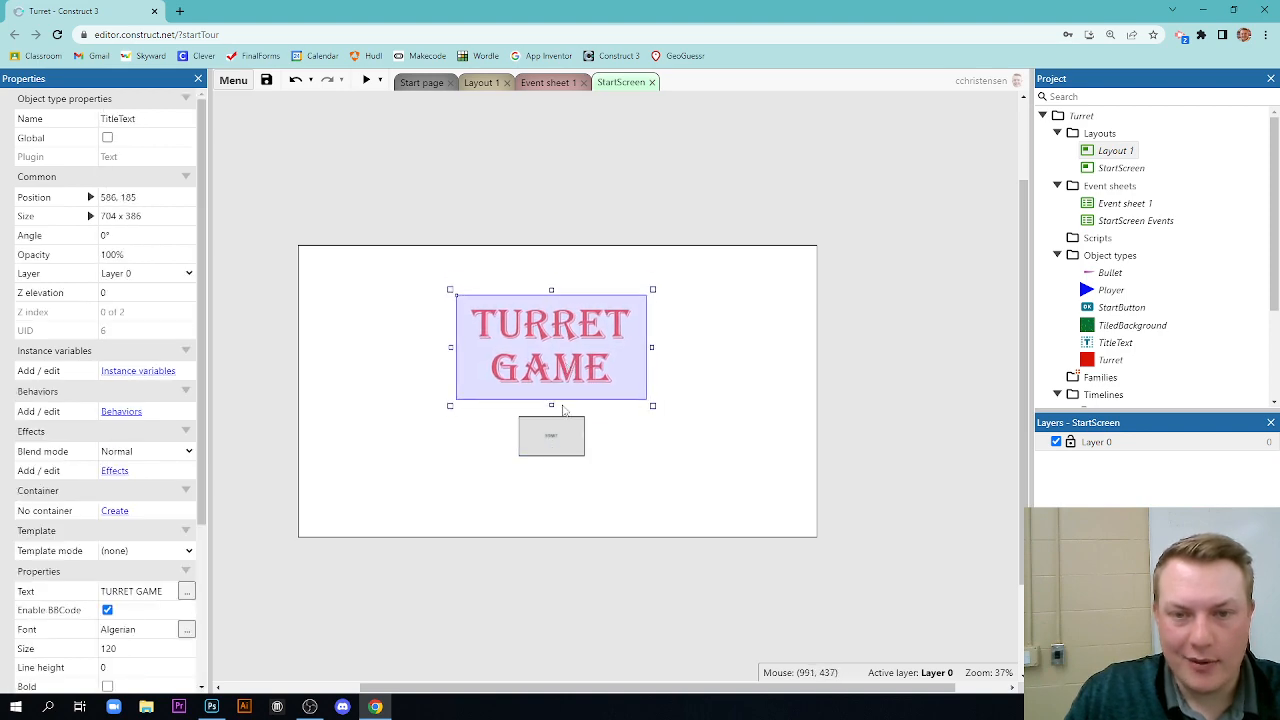
click(566, 455)
click(698, 499)
- Insert a Sprite object in the empty area left of the title, at about 297, 494
double_click(396, 424)
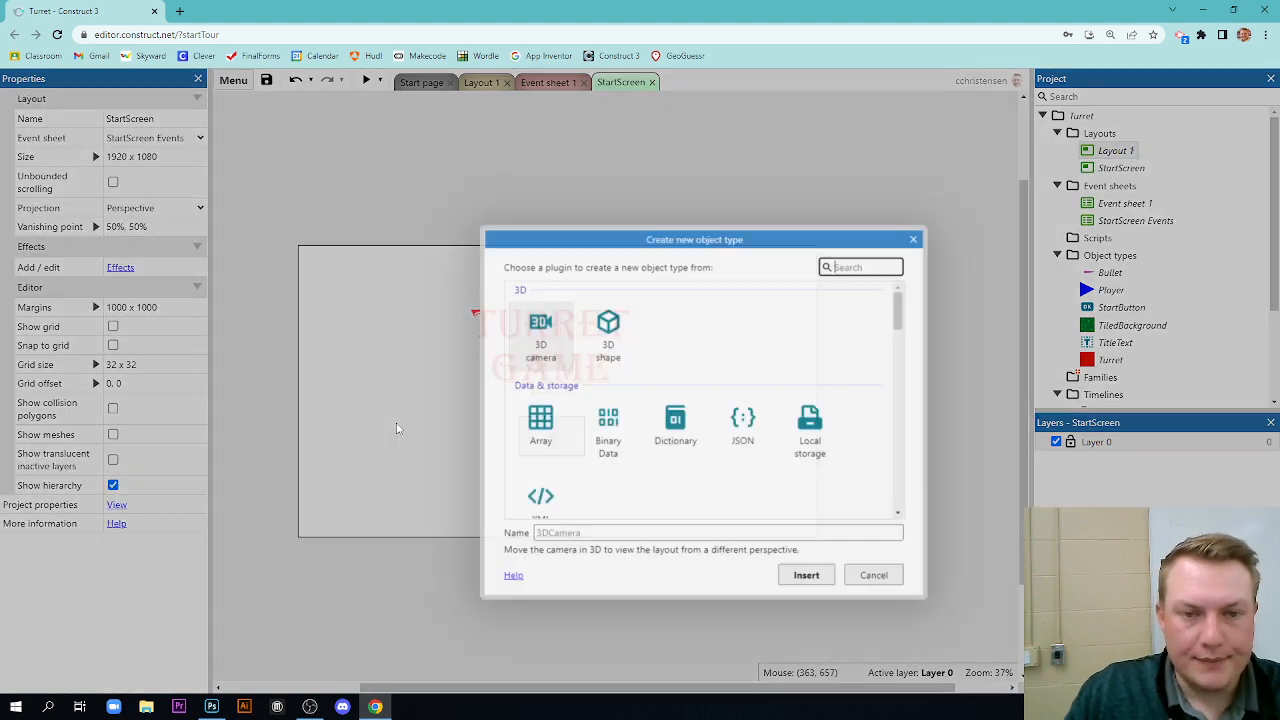
text(sprite)
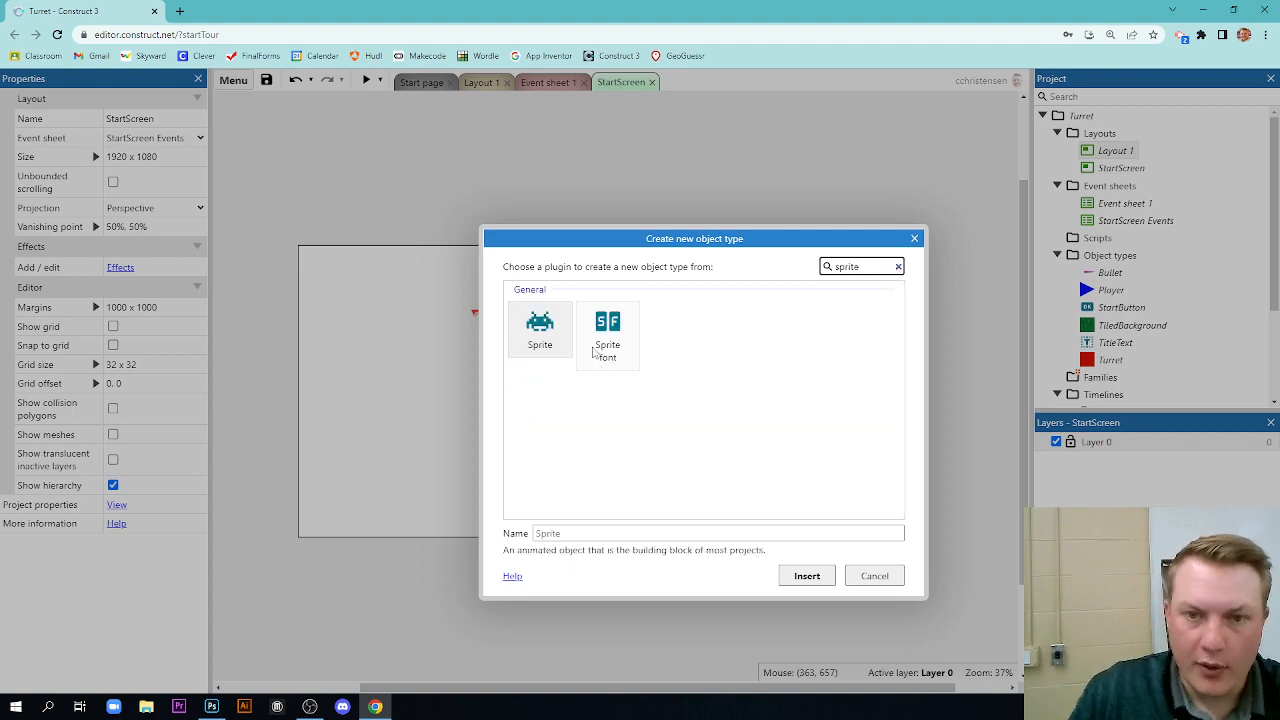
double_click(533, 332)
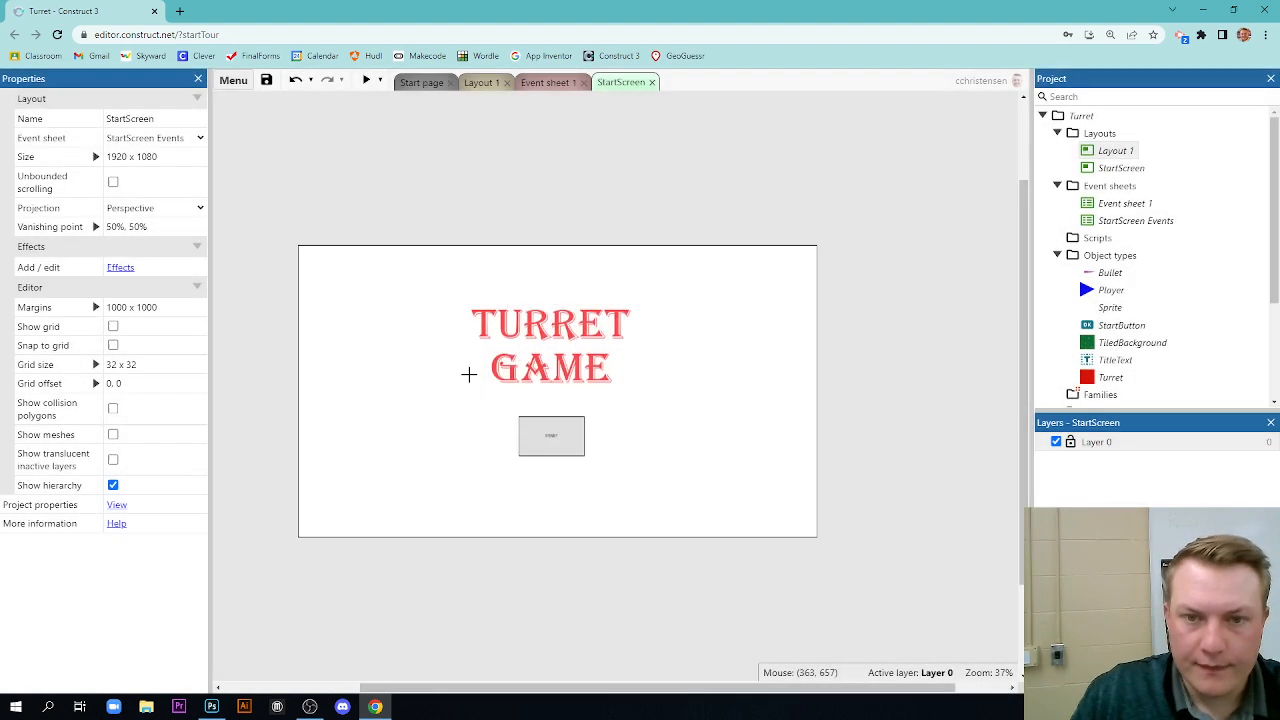
click(376, 378)
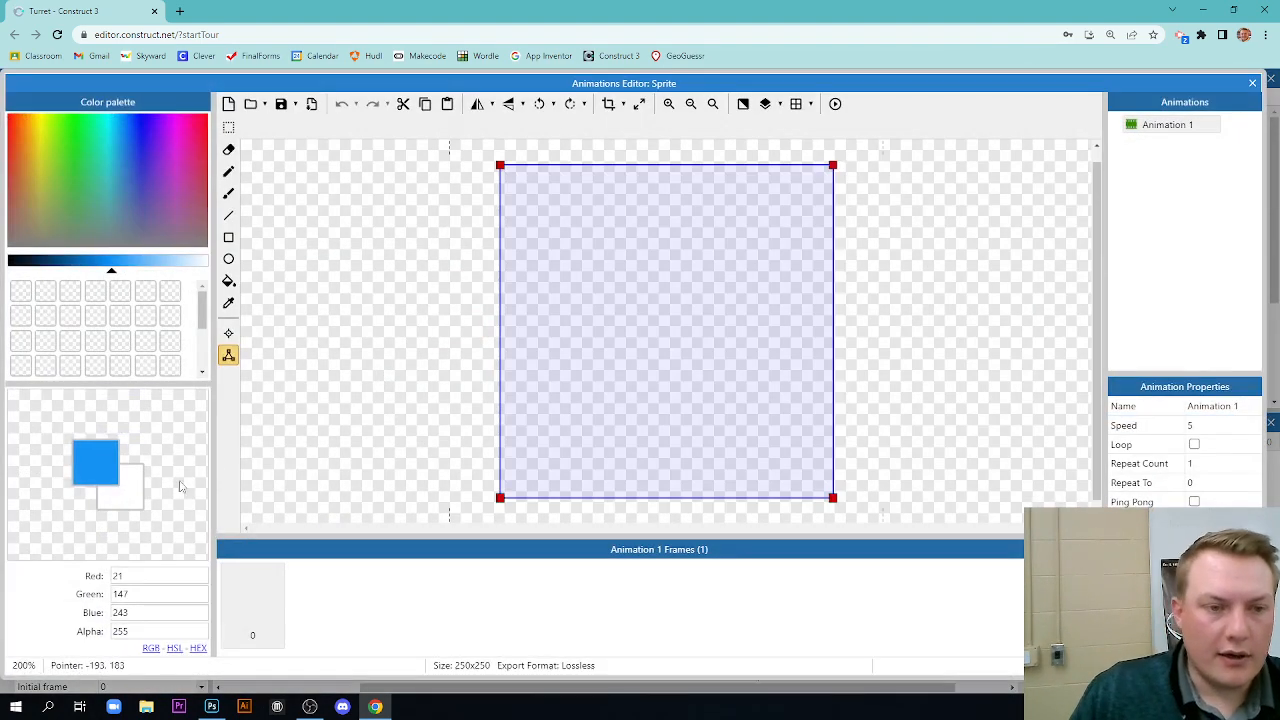
- Load playerBlue_walk1 through playerBlue_walk5 from 2D Platformer Assets as the sprite's animation frames, with Loop and Ping Pong enabled
click(252, 104)
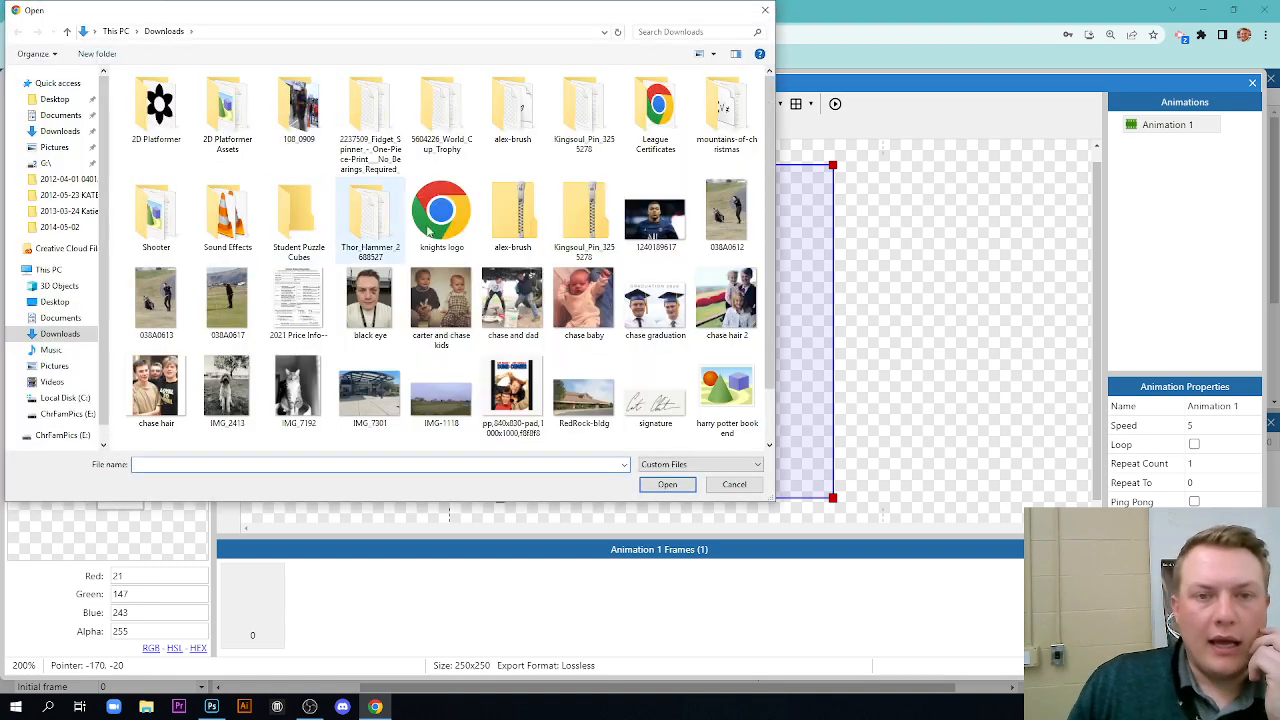
scroll(494, 349, down, 1)
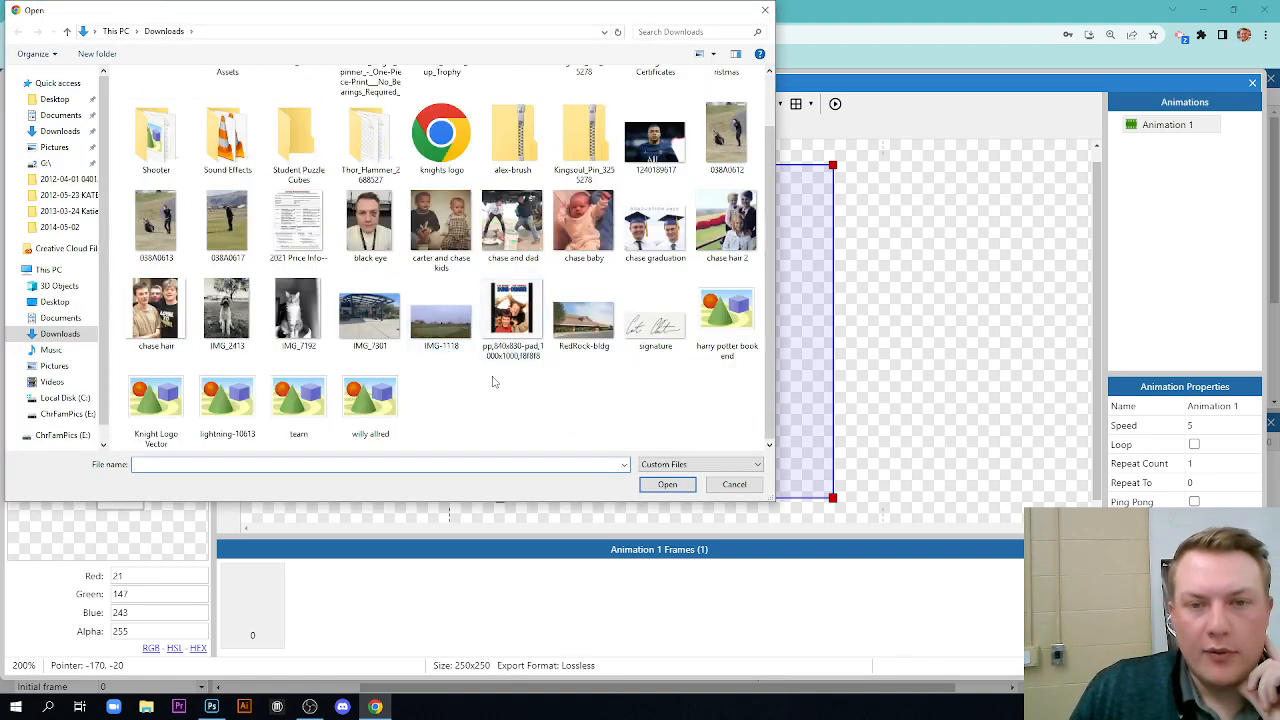
scroll(490, 375, up, 1)
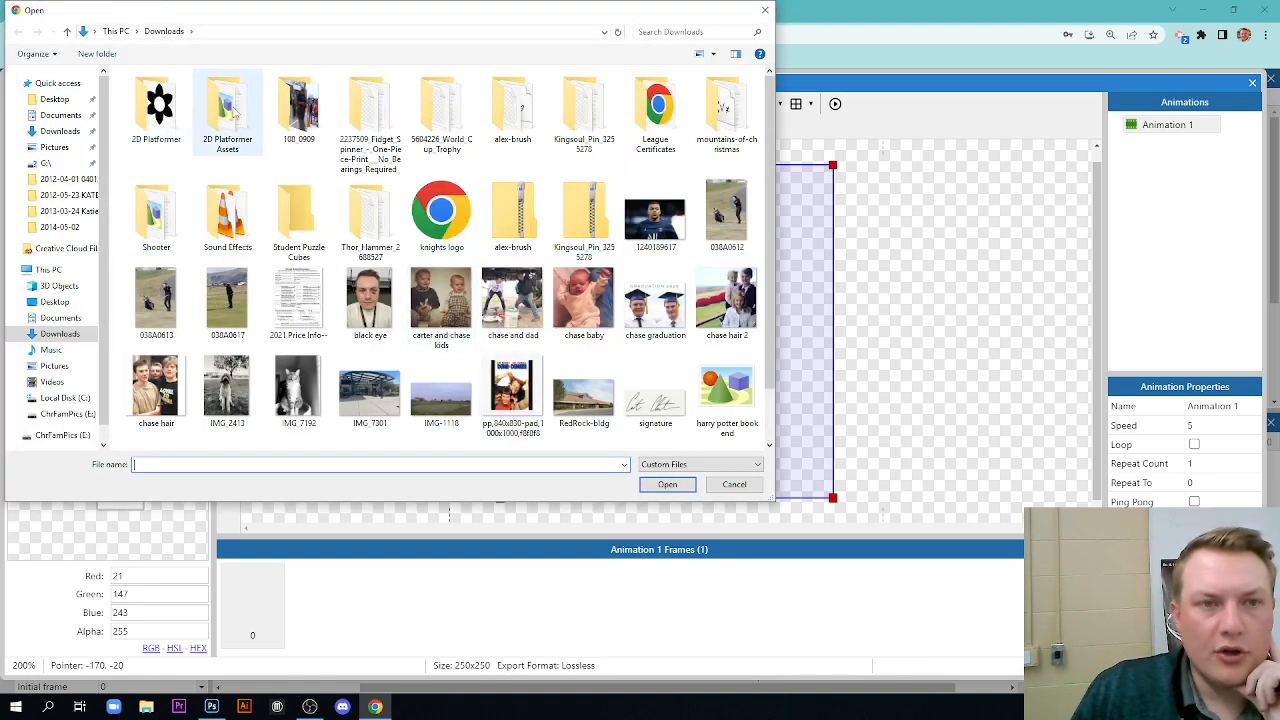
double_click(232, 112)
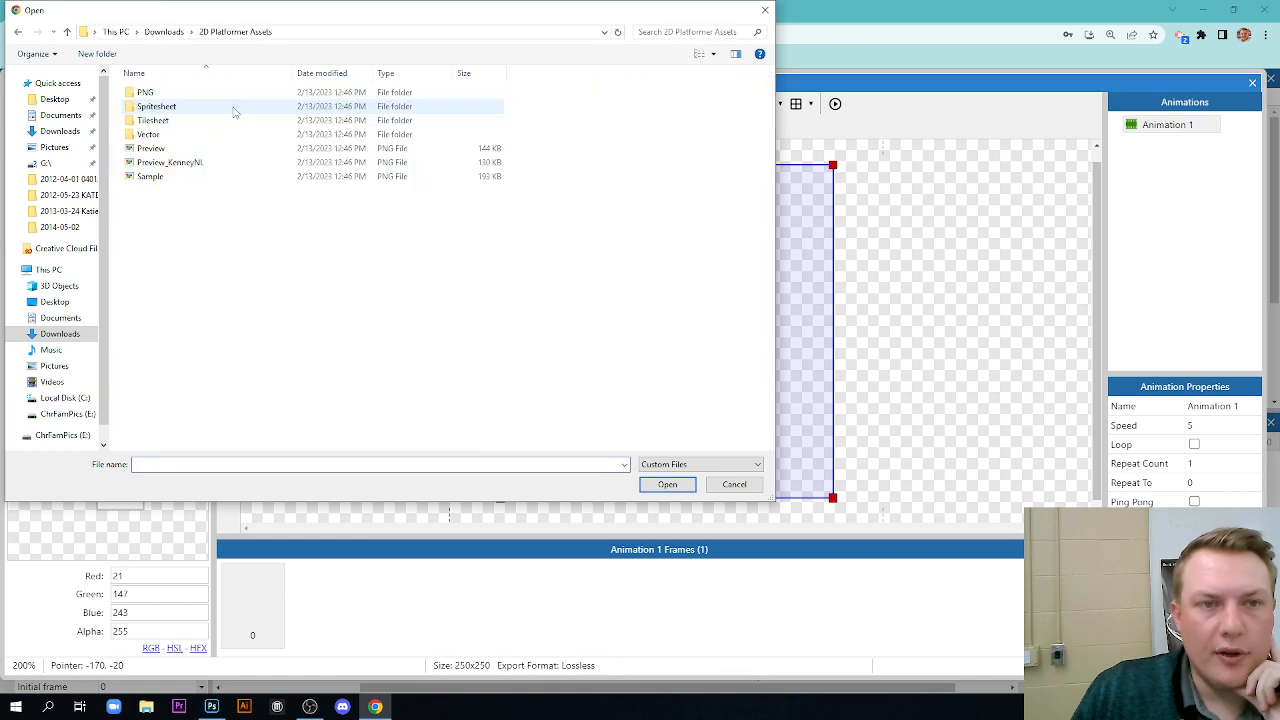
double_click(158, 93)
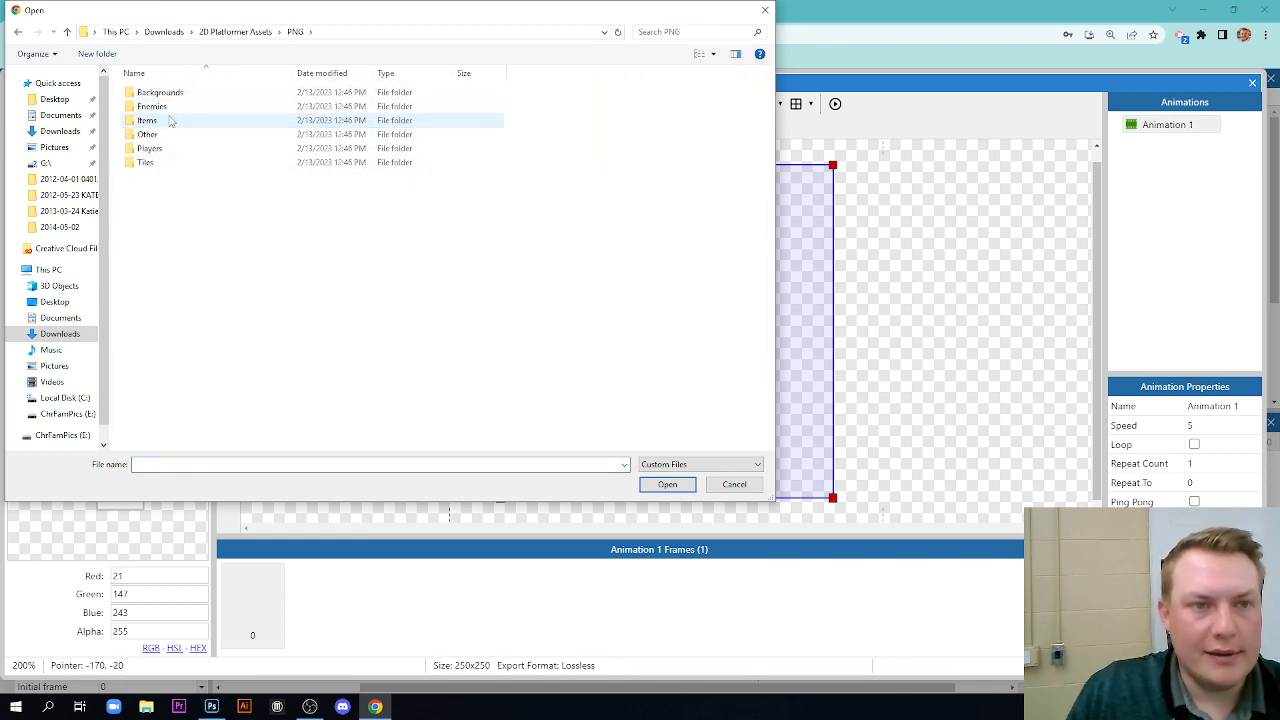
click(167, 152)
double_click(167, 152)
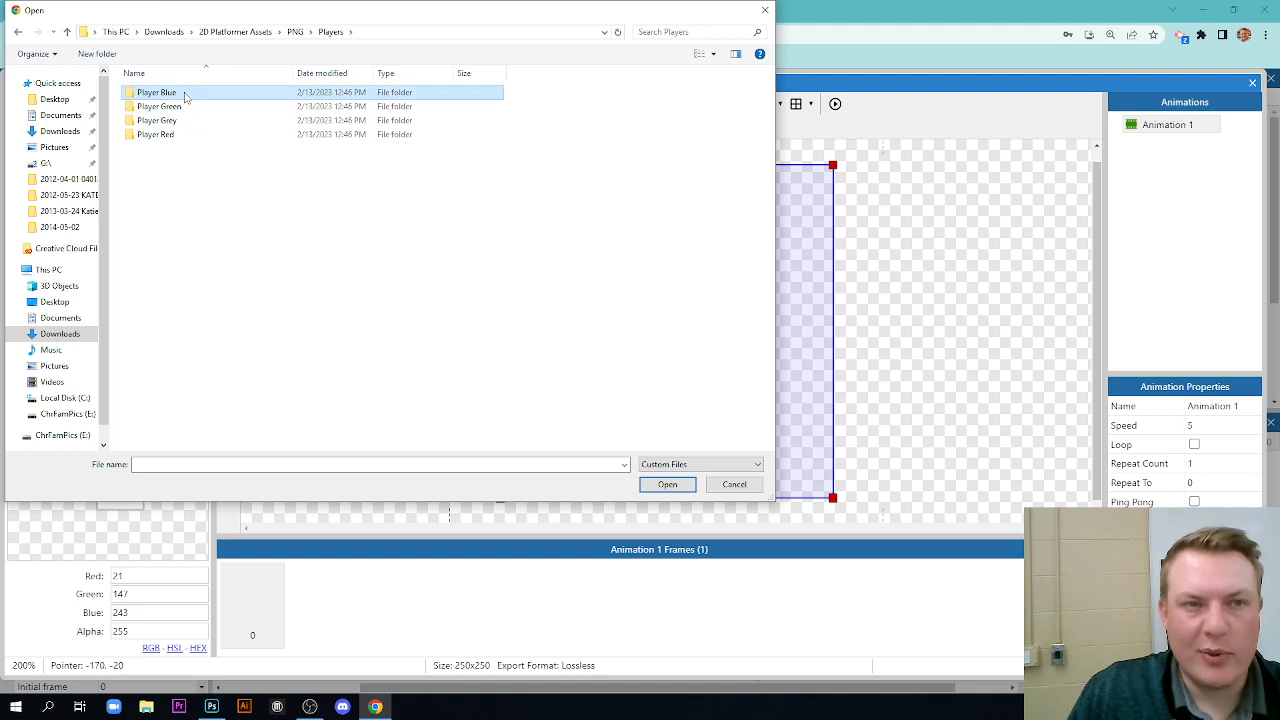
double_click(189, 94)
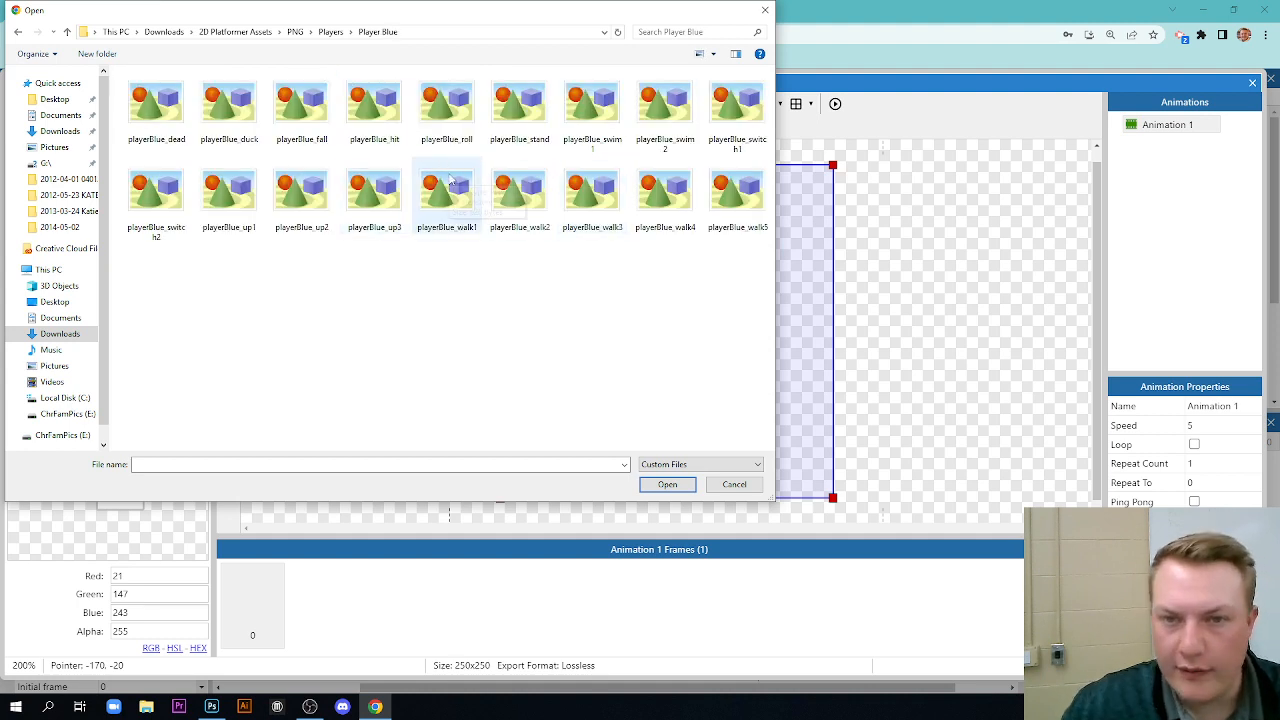
click(427, 212)
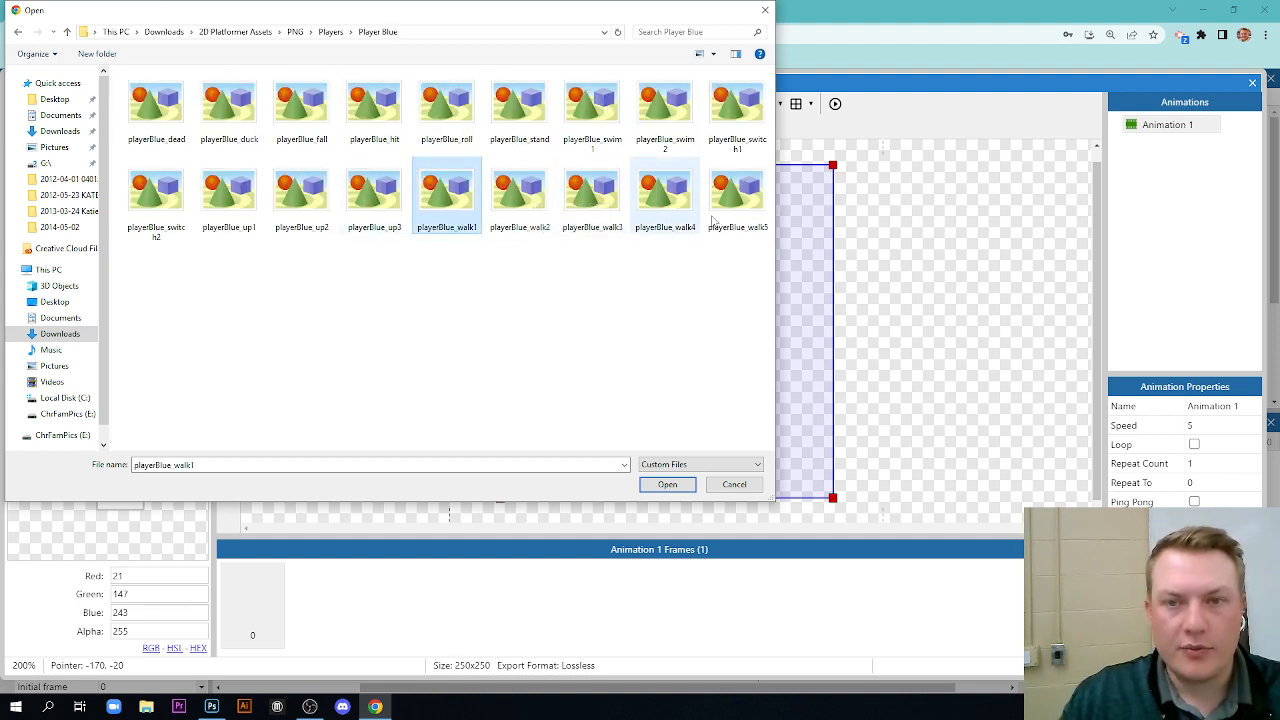
shift+click(746, 215)
click(667, 484)
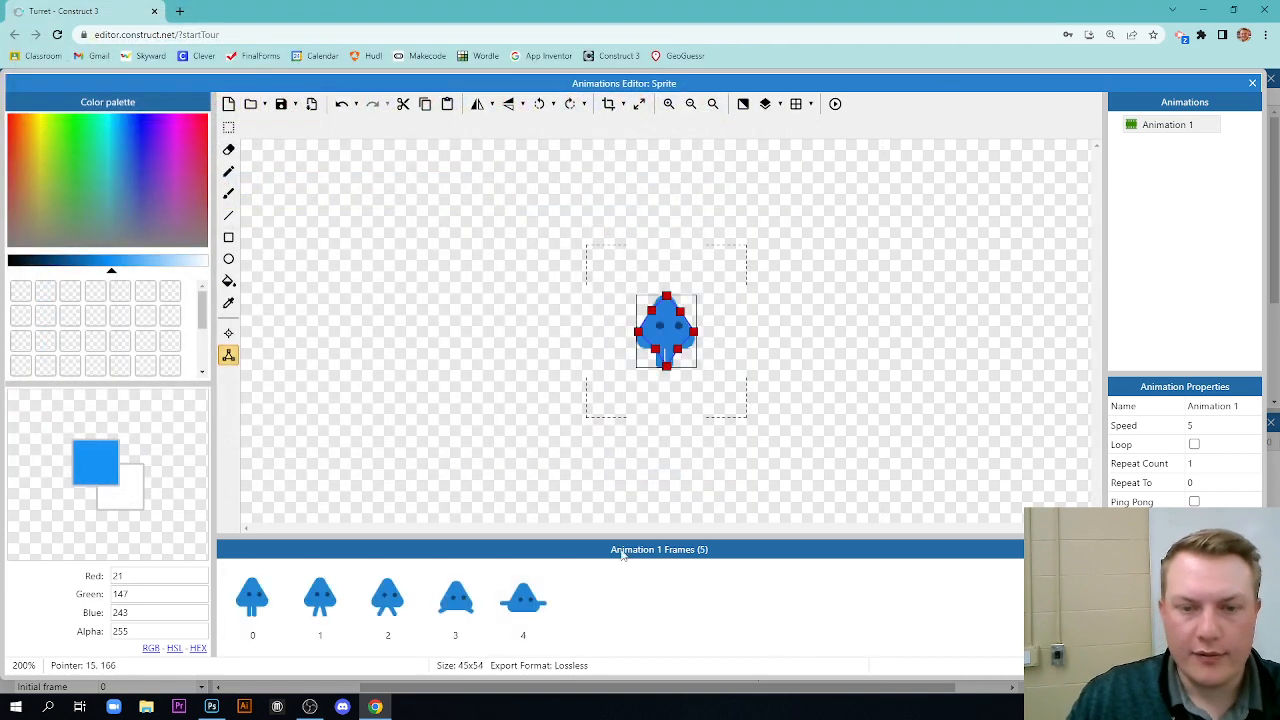
click(1194, 444)
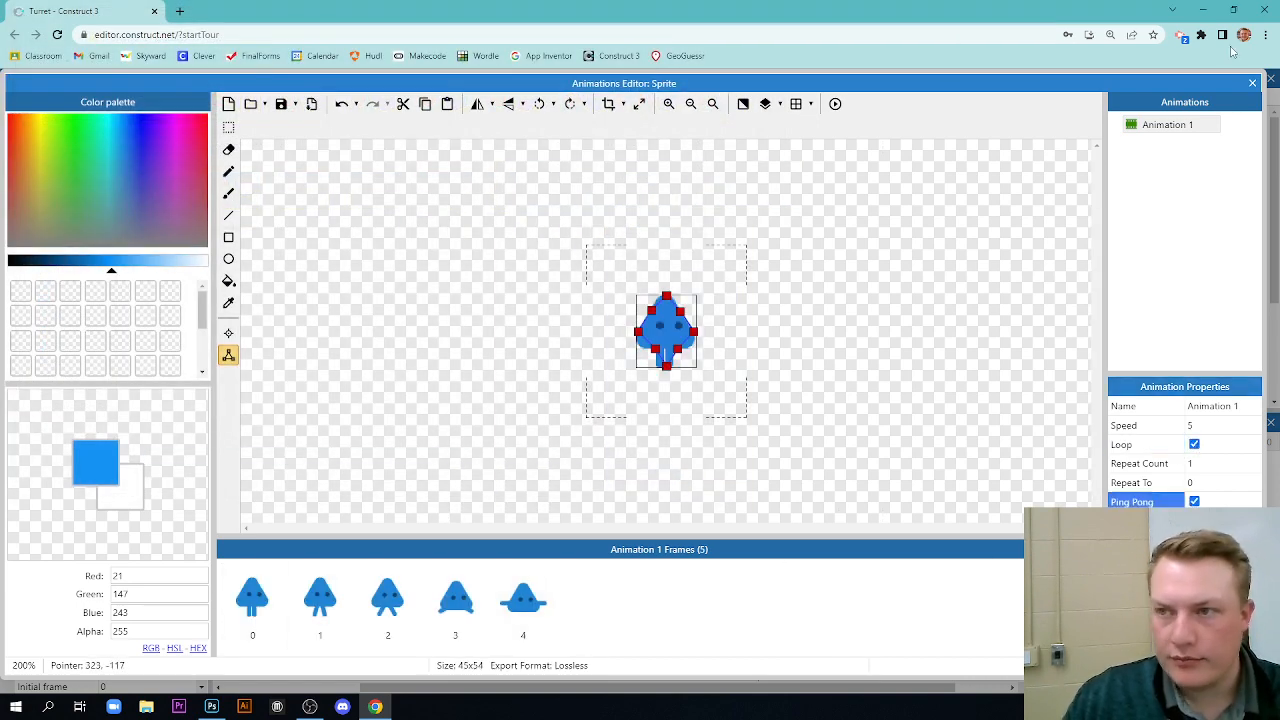
click(1252, 83)
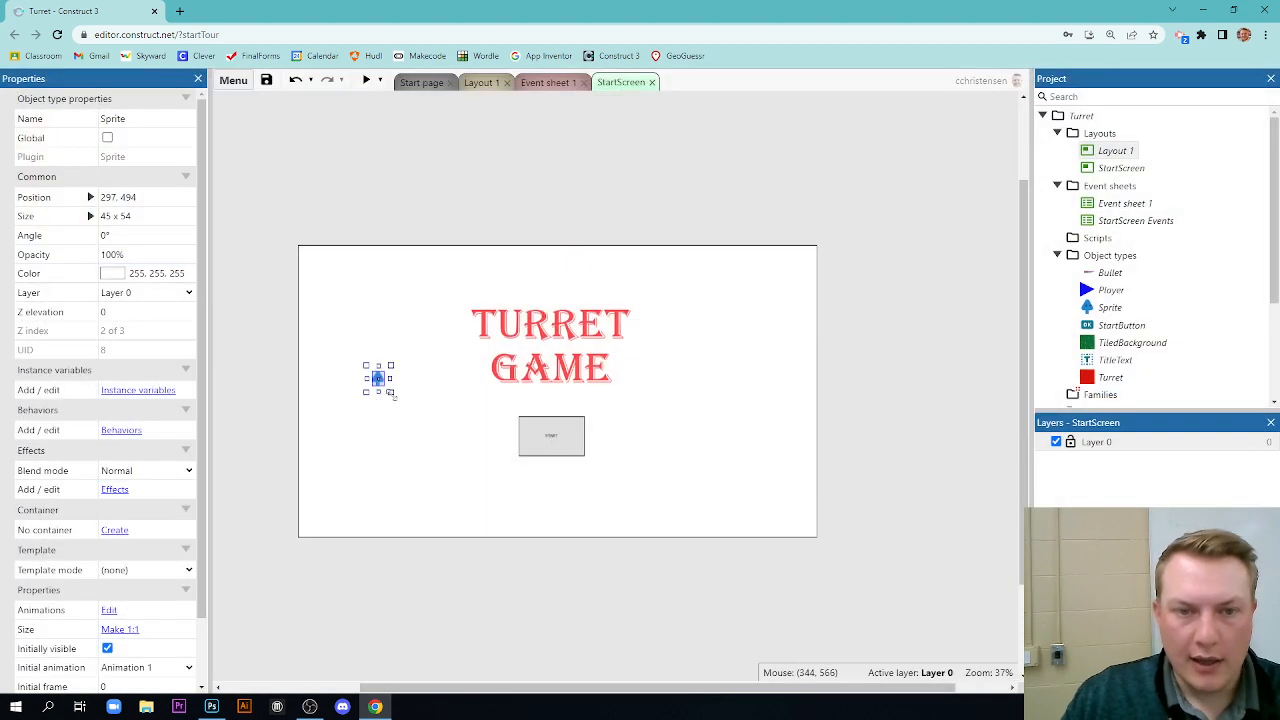
- Enlarge the blue character left of the title and place a same-sized copy on the title's right side
drag(391, 393, 745, 406)
click(871, 484)
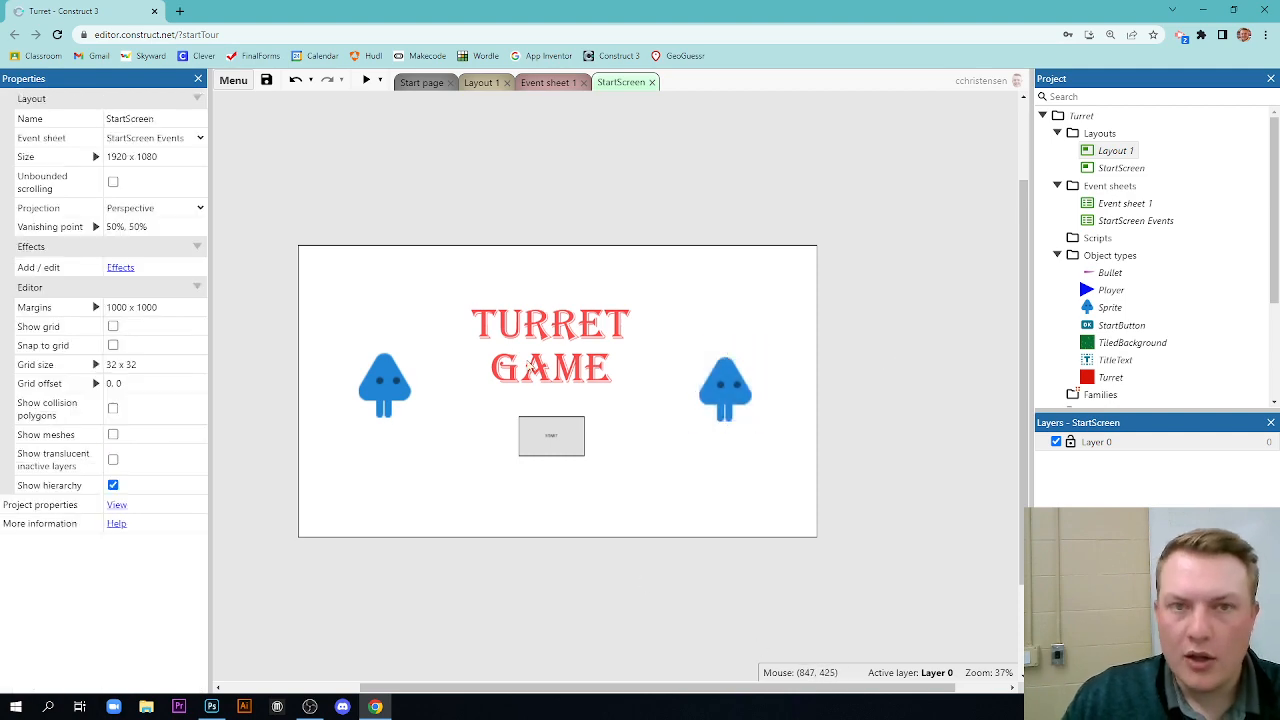
- Preview the start screen to check the character animations, then close the preview
click(367, 81)
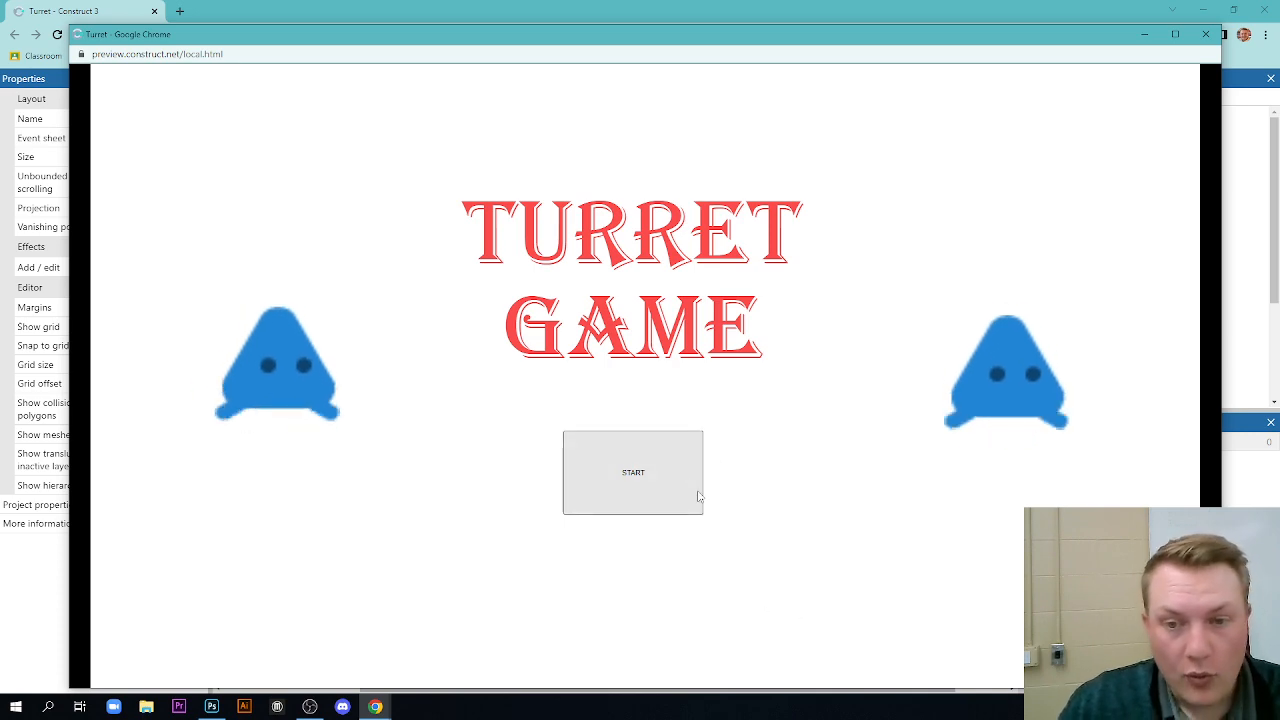
click(1206, 35)
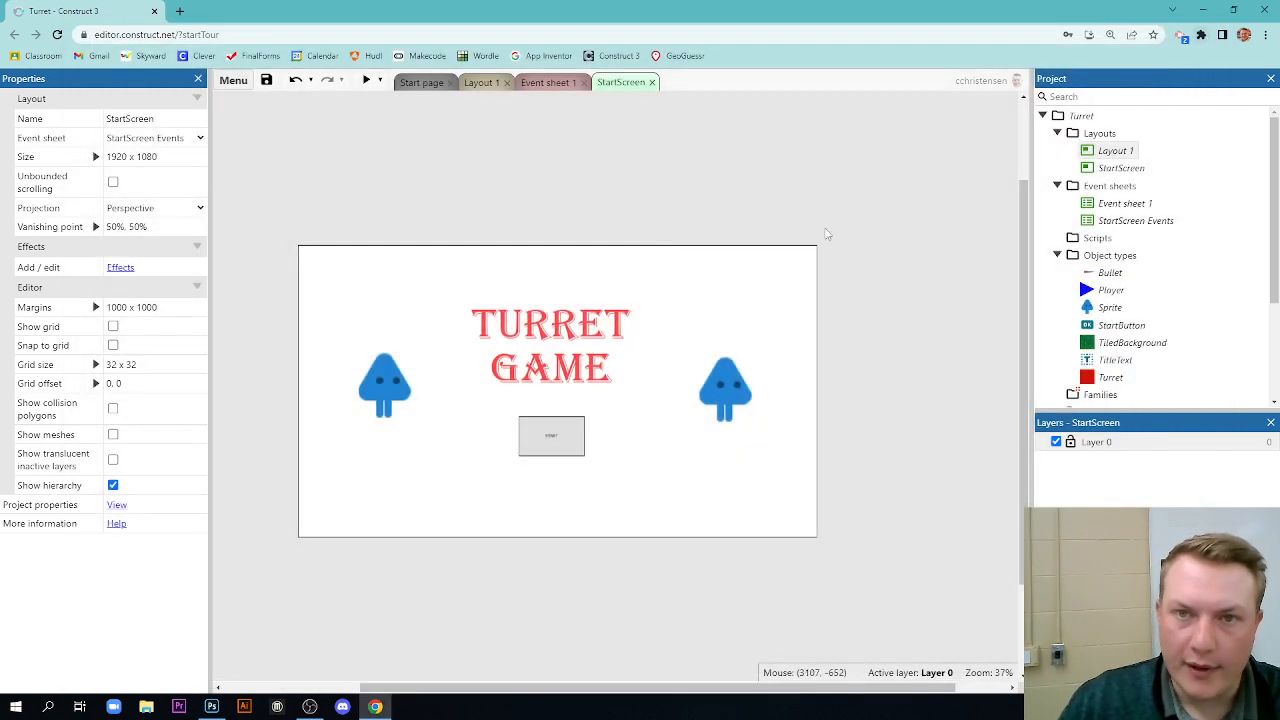
- Add an event with the StartButton condition On clicked to the StartScreen Events sheet
double_click(1113, 222)
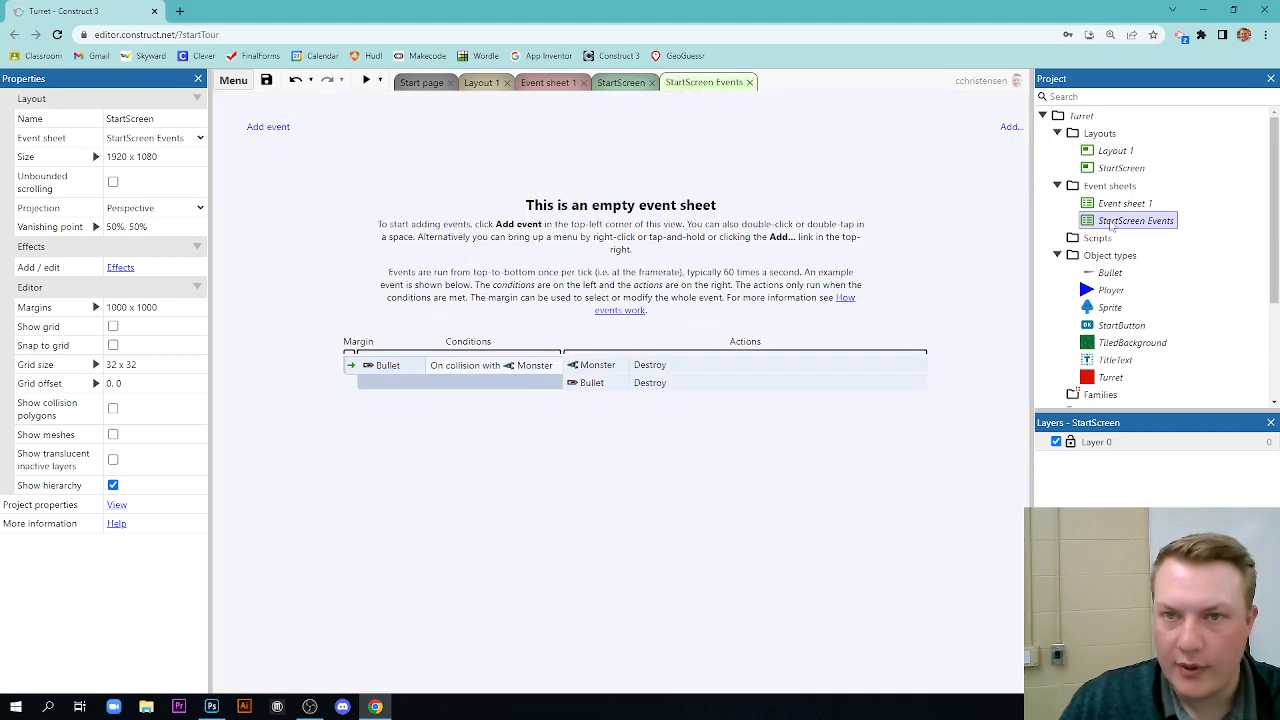
click(270, 127)
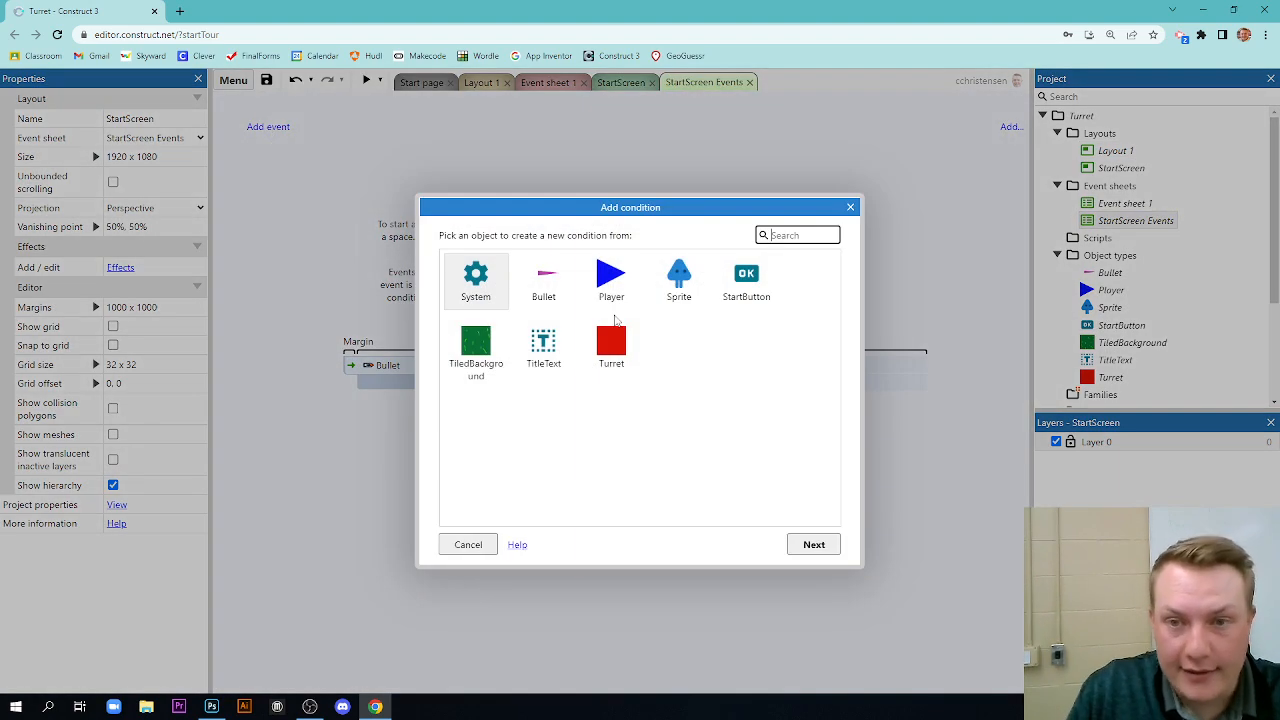
double_click(746, 283)
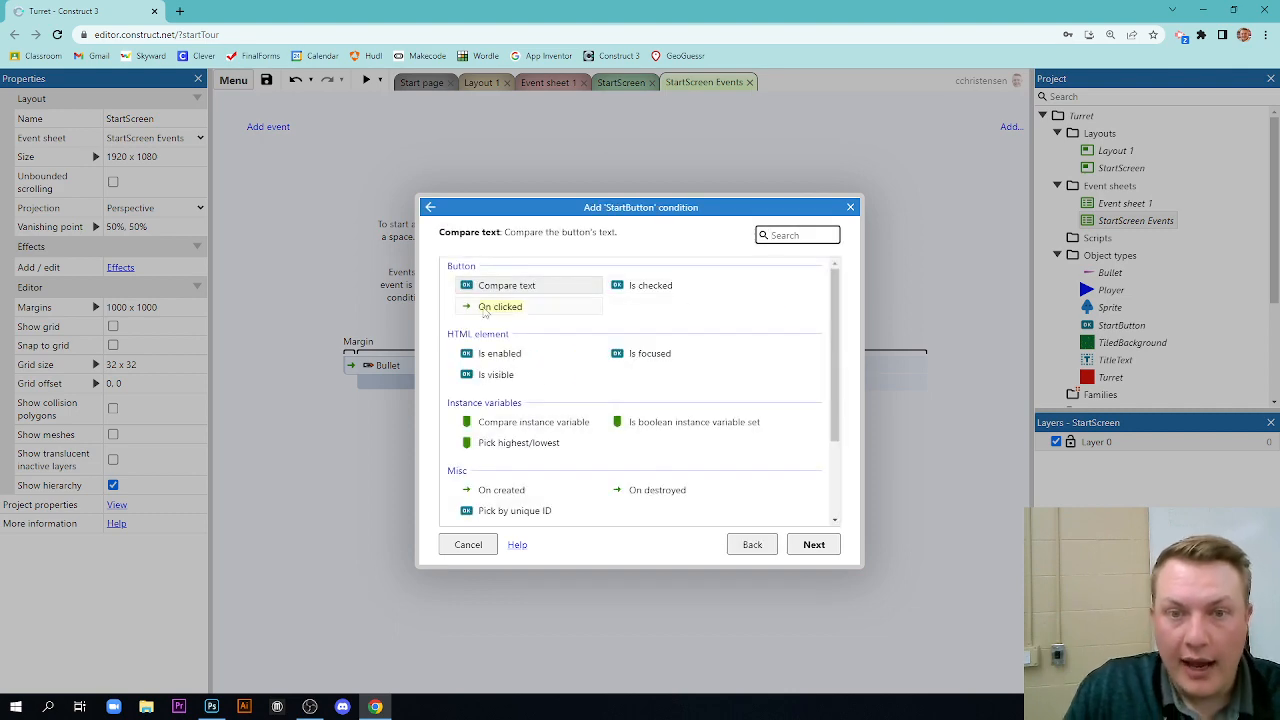
double_click(497, 308)
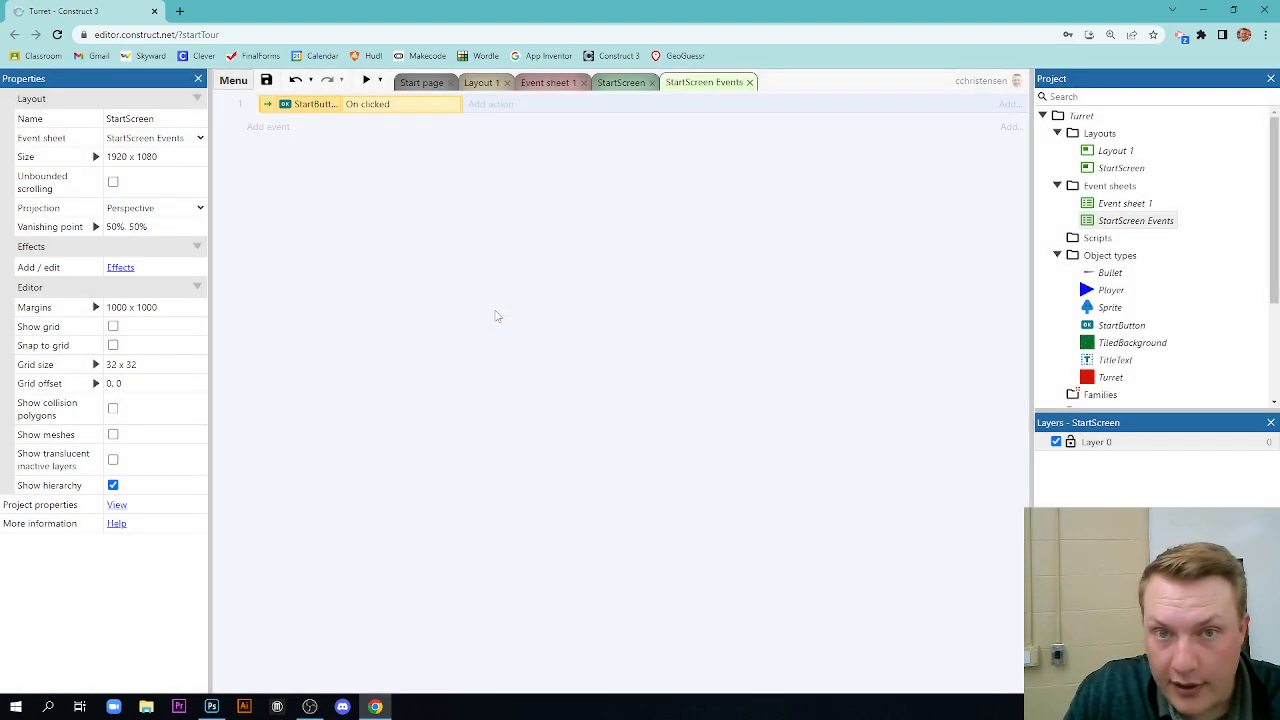
- Give the start button's click event a System action, Go to layout, targeting Layout 1
click(497, 108)
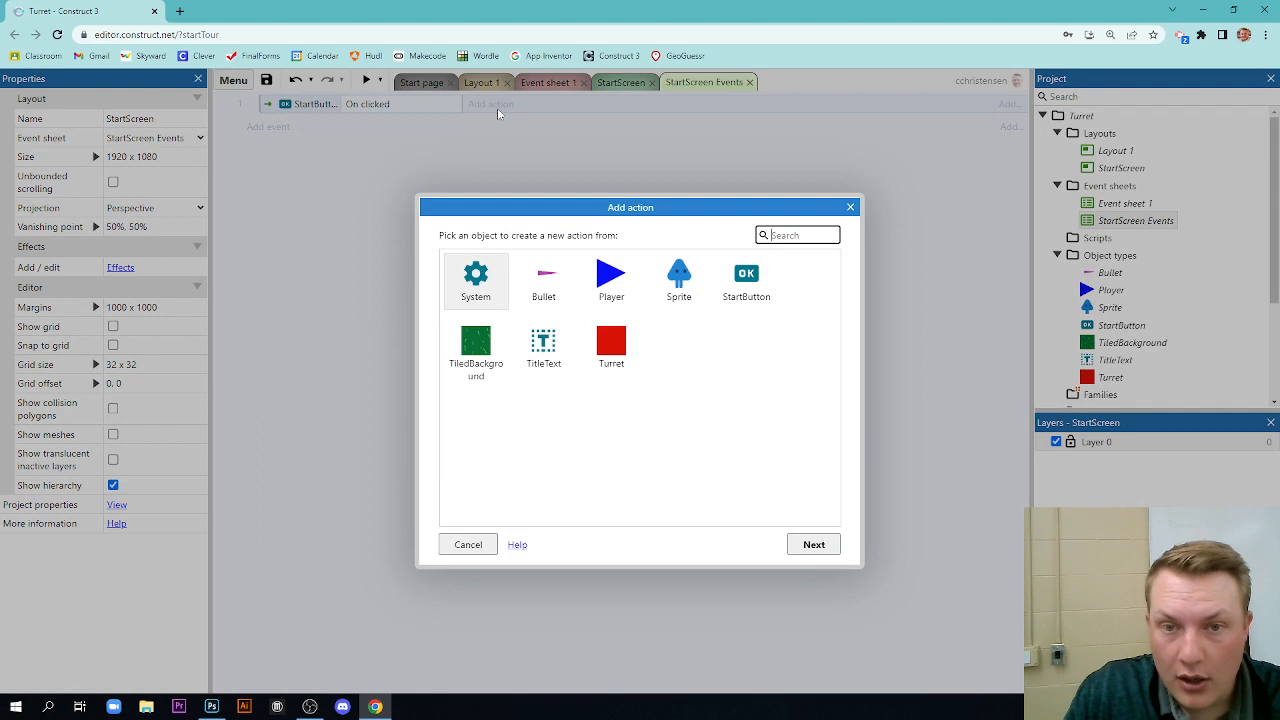
double_click(493, 298)
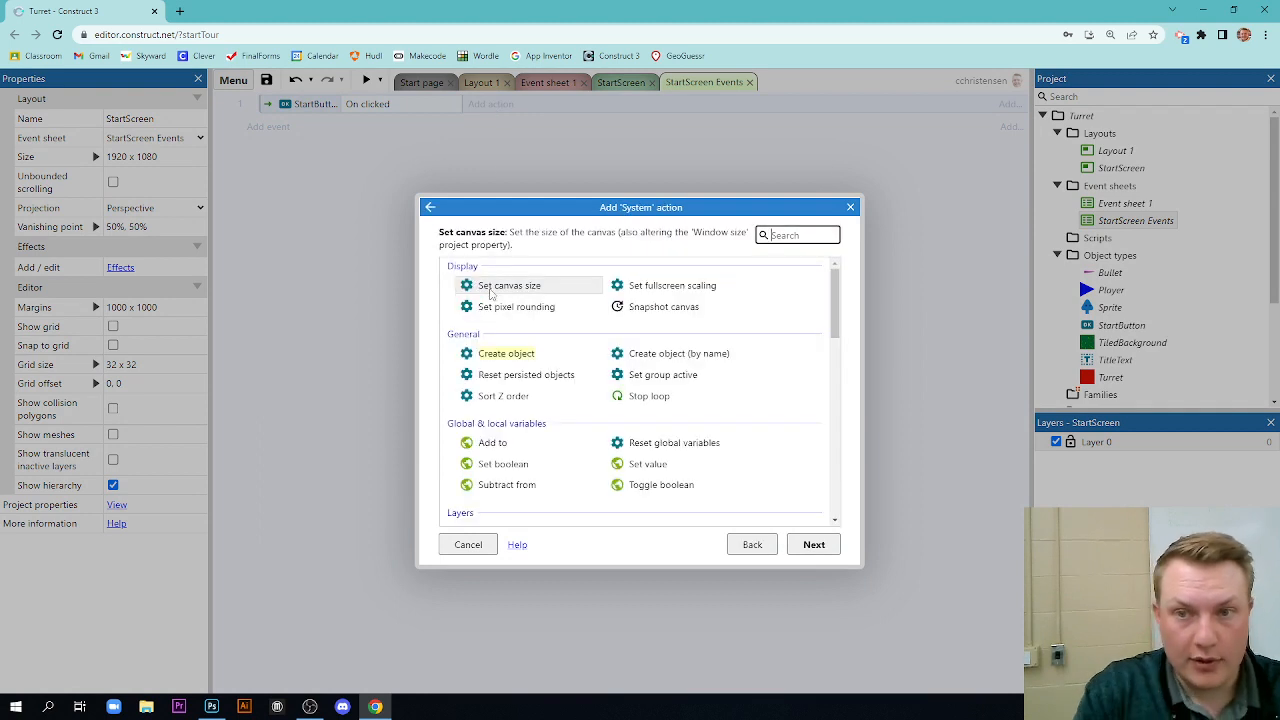
text(layout)
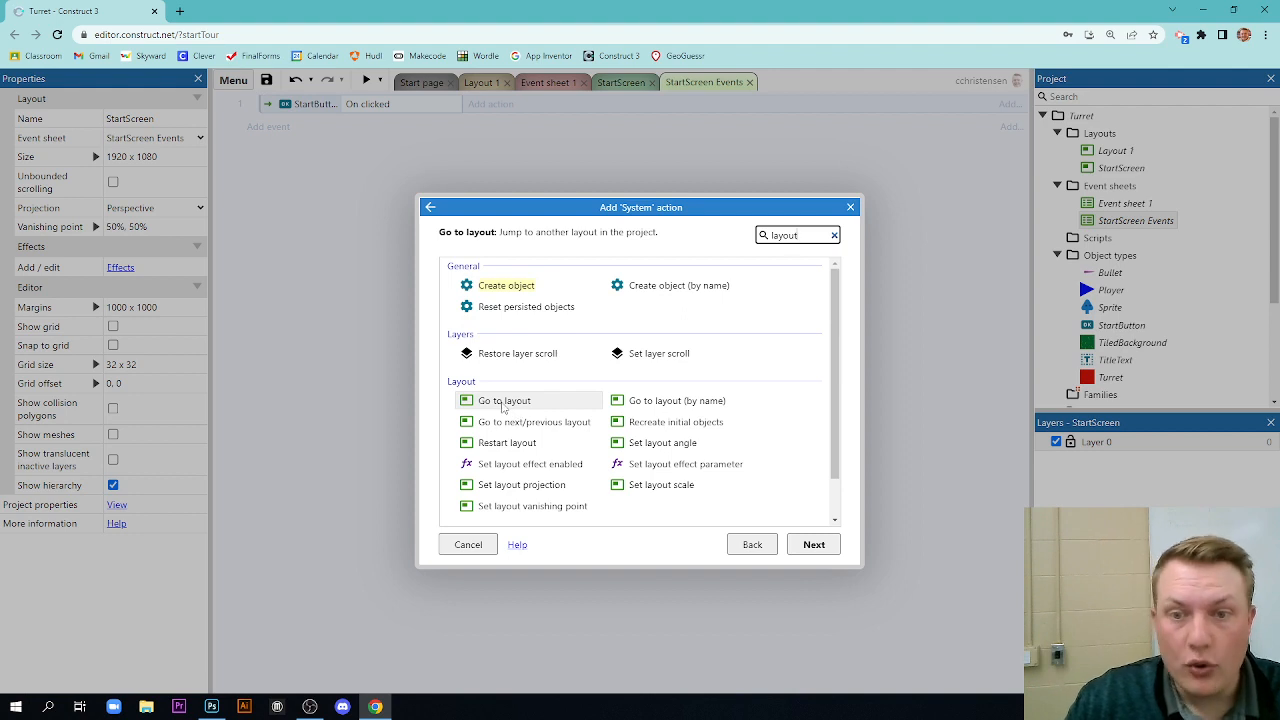
double_click(504, 402)
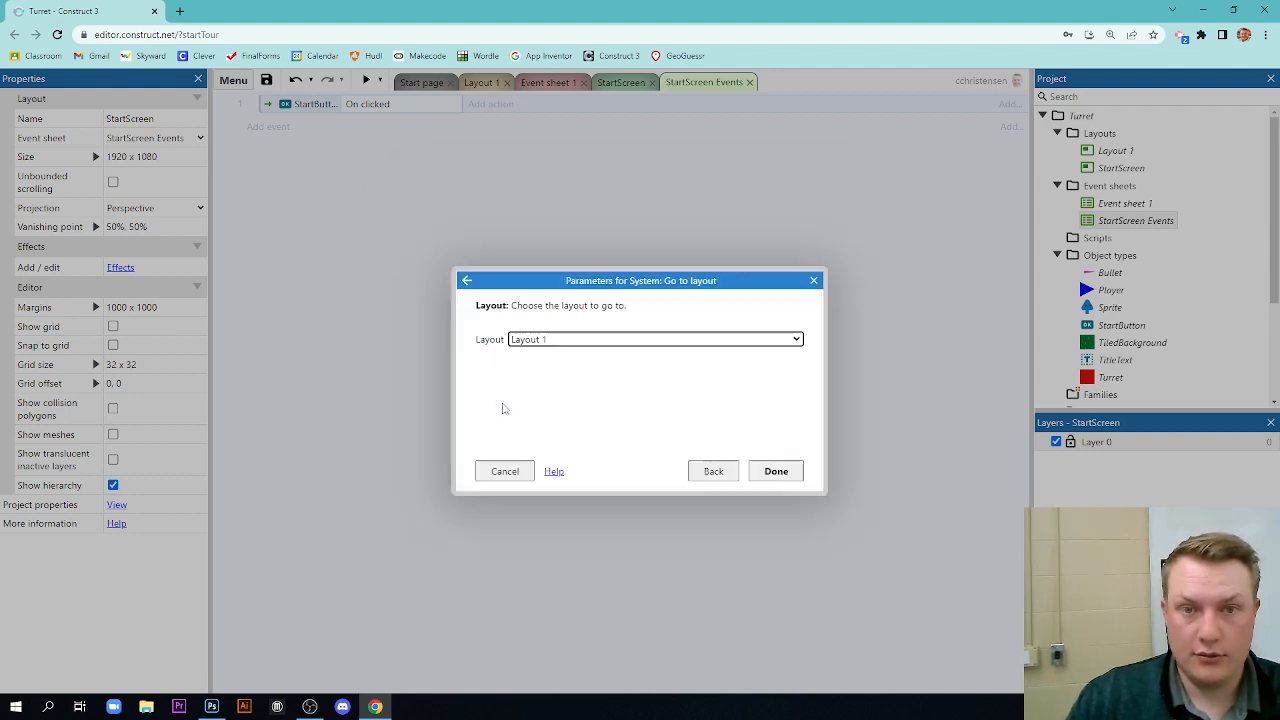
click(557, 341)
click(530, 356)
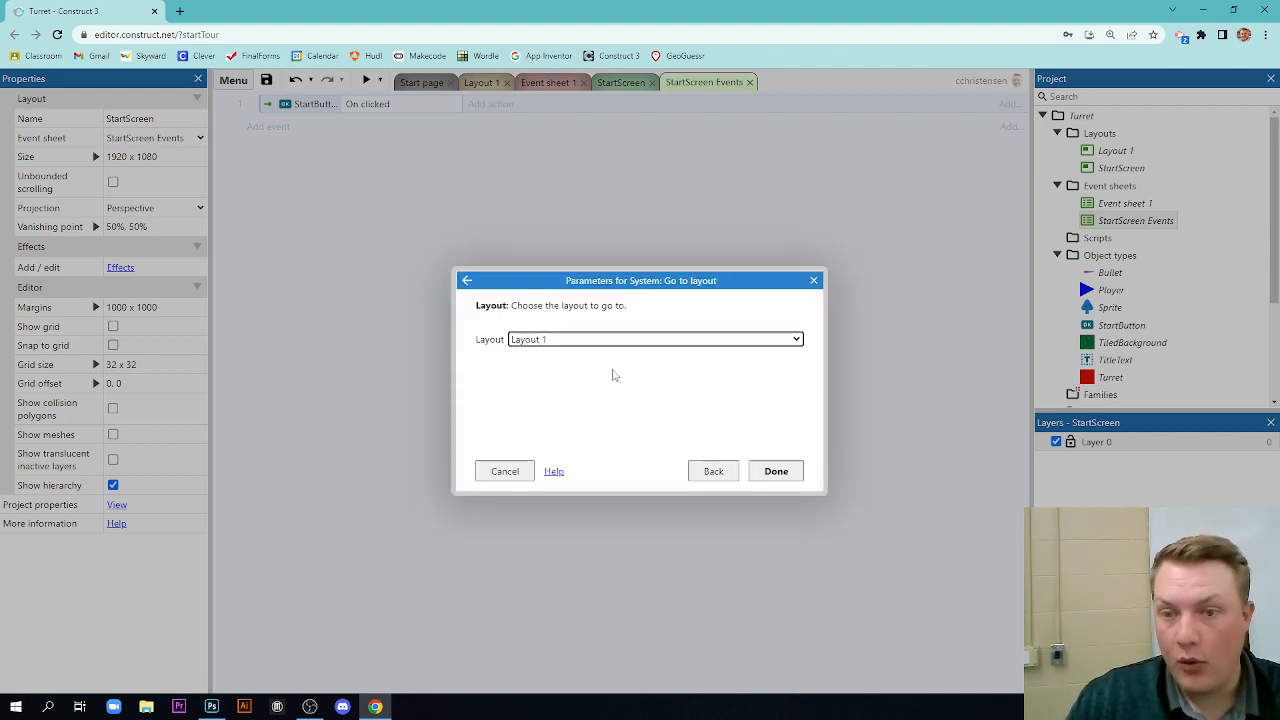
click(776, 476)
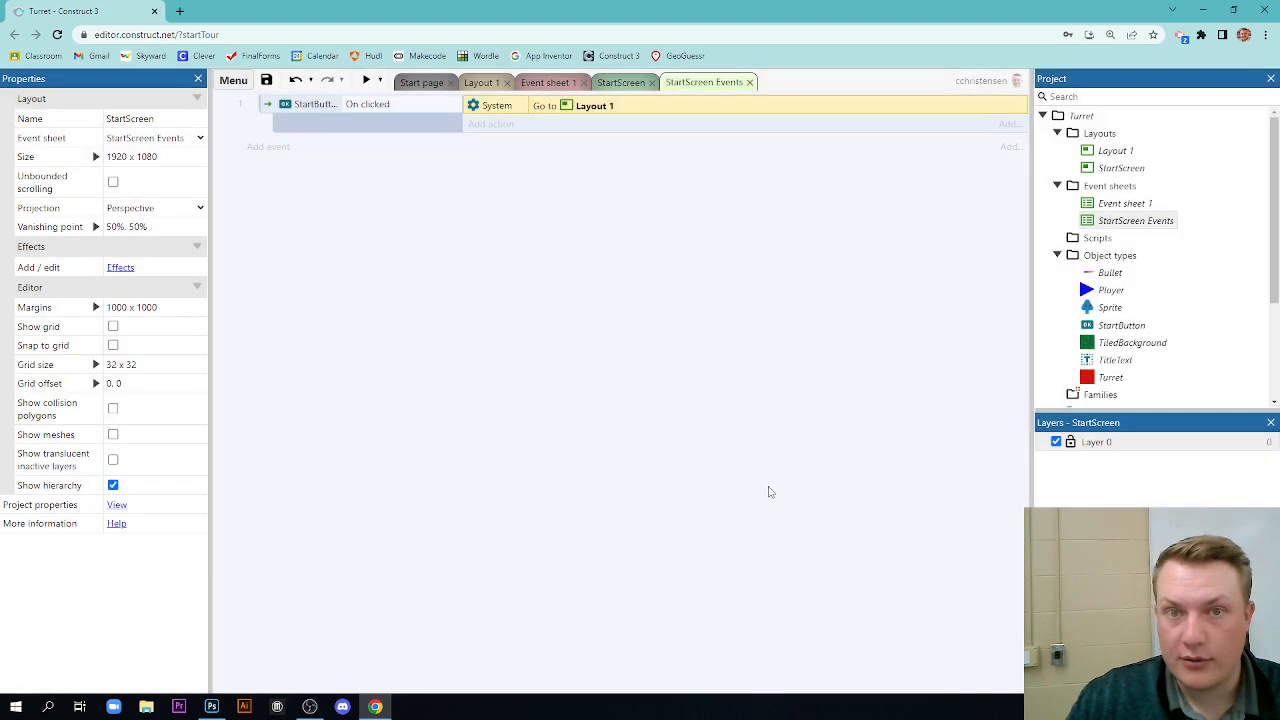
- Preview the project, start the game with the START button and steer the player around the turret
click(366, 80)
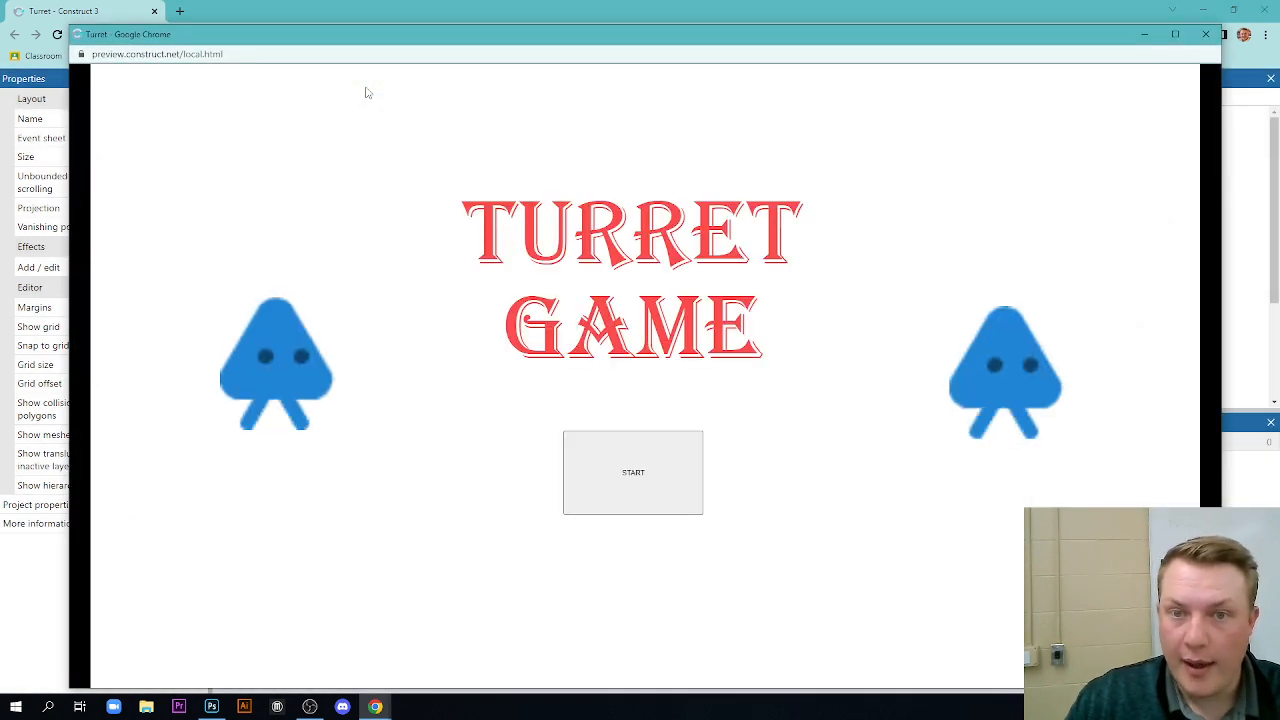
click(634, 474)
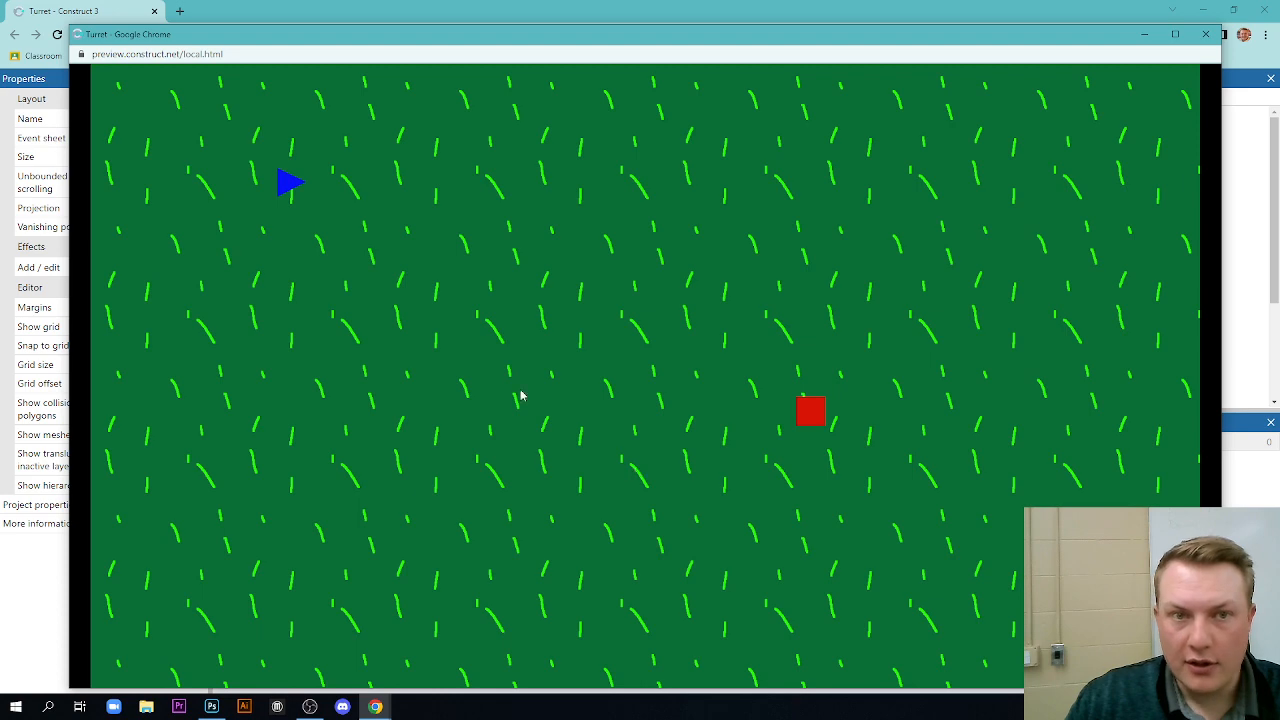
key(Down)
key(Right)
key(Down)
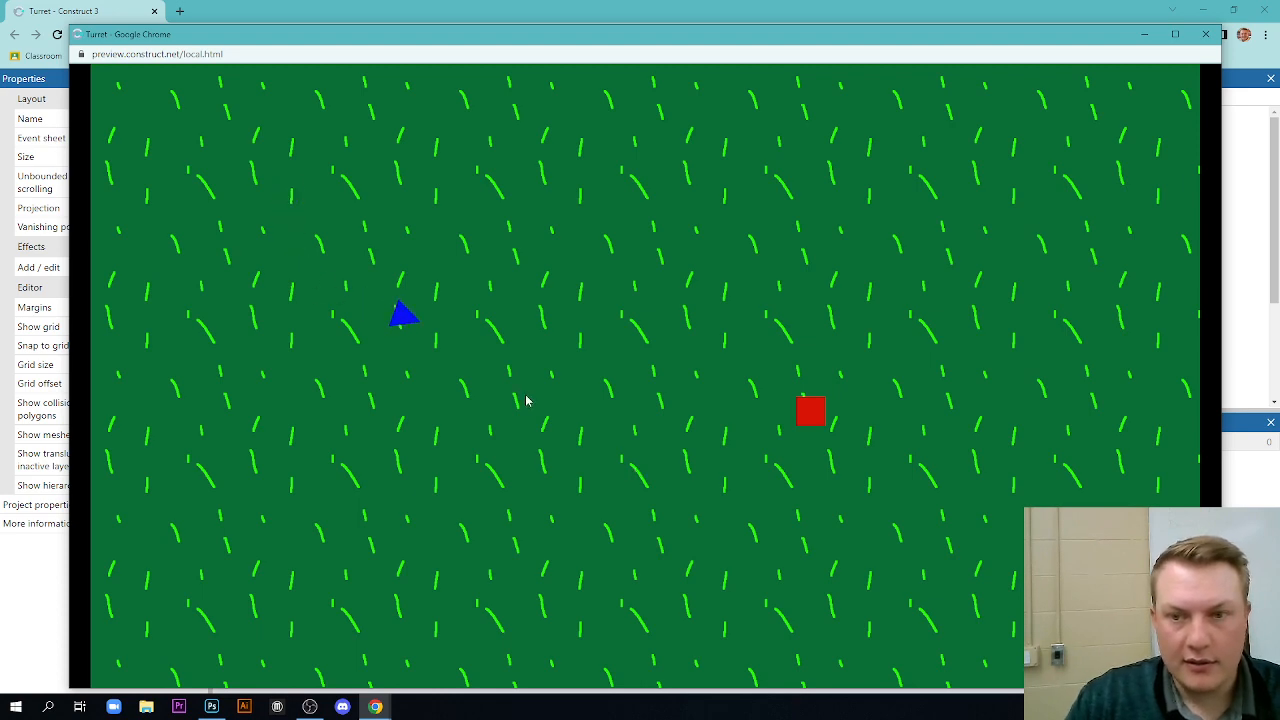
key(Up)
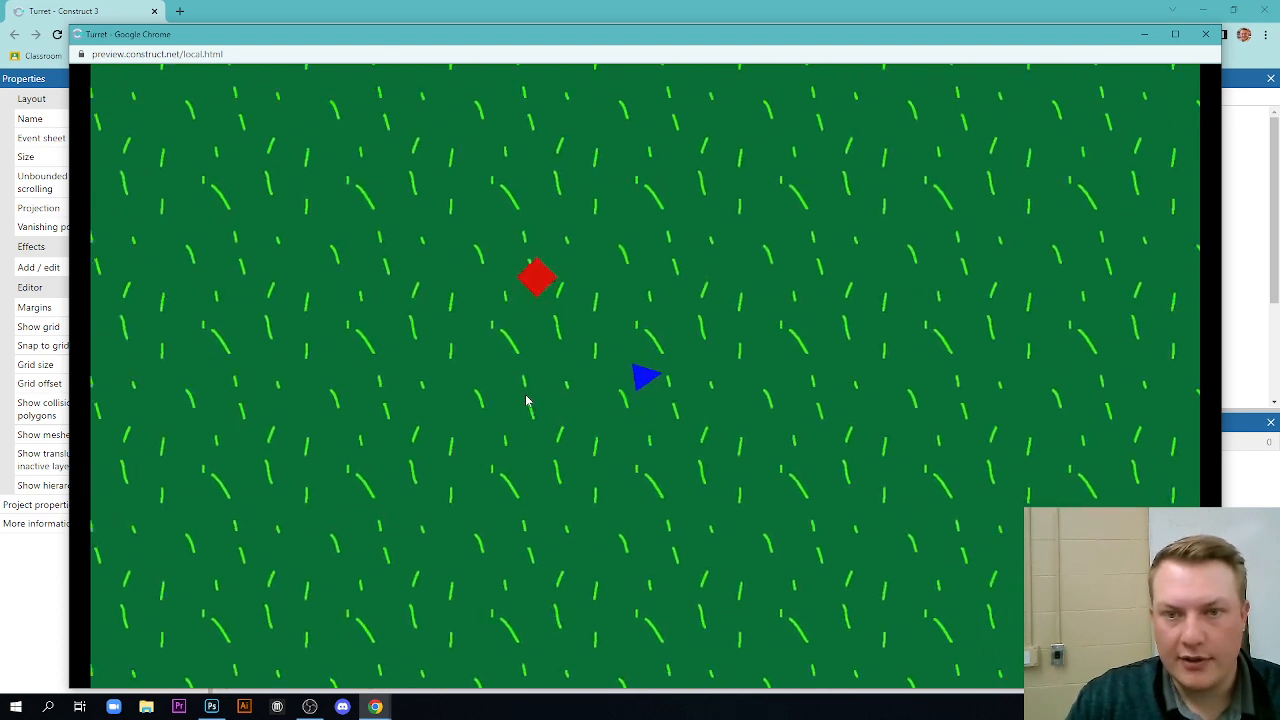
- Finish steering the player in the running game, close the preview and return to the StartScreen layout
key(Down)
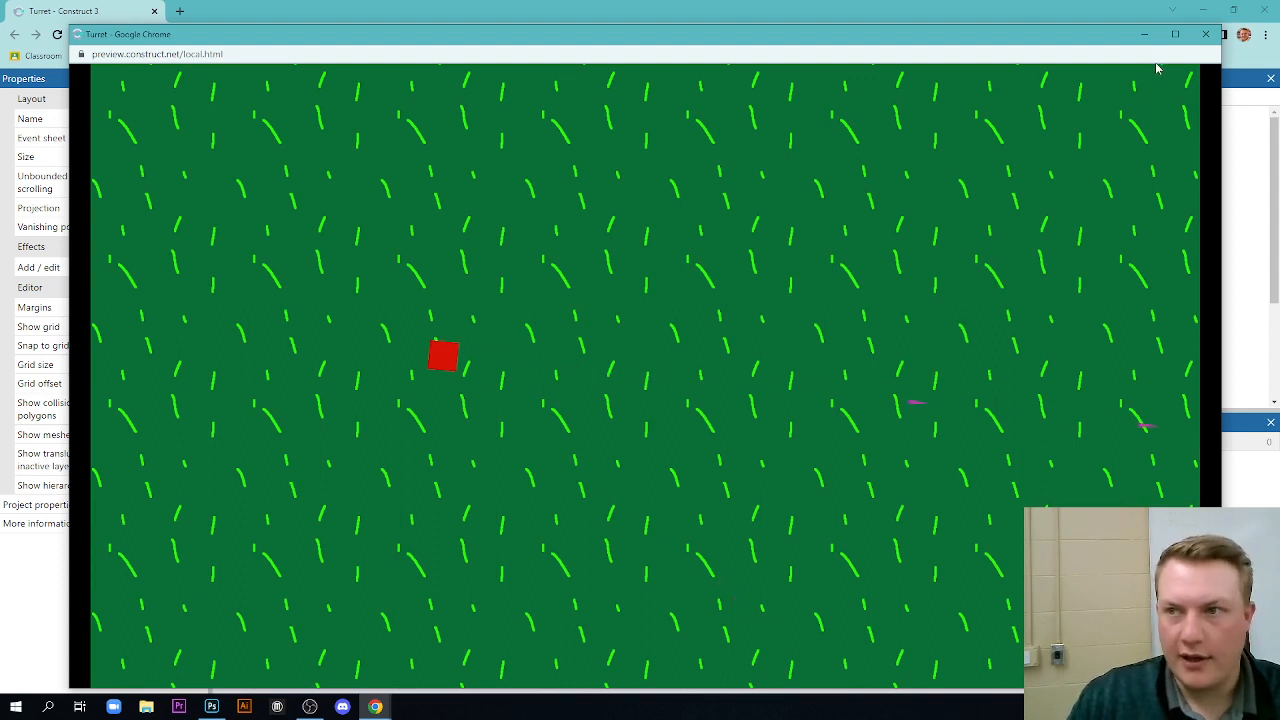
click(1204, 35)
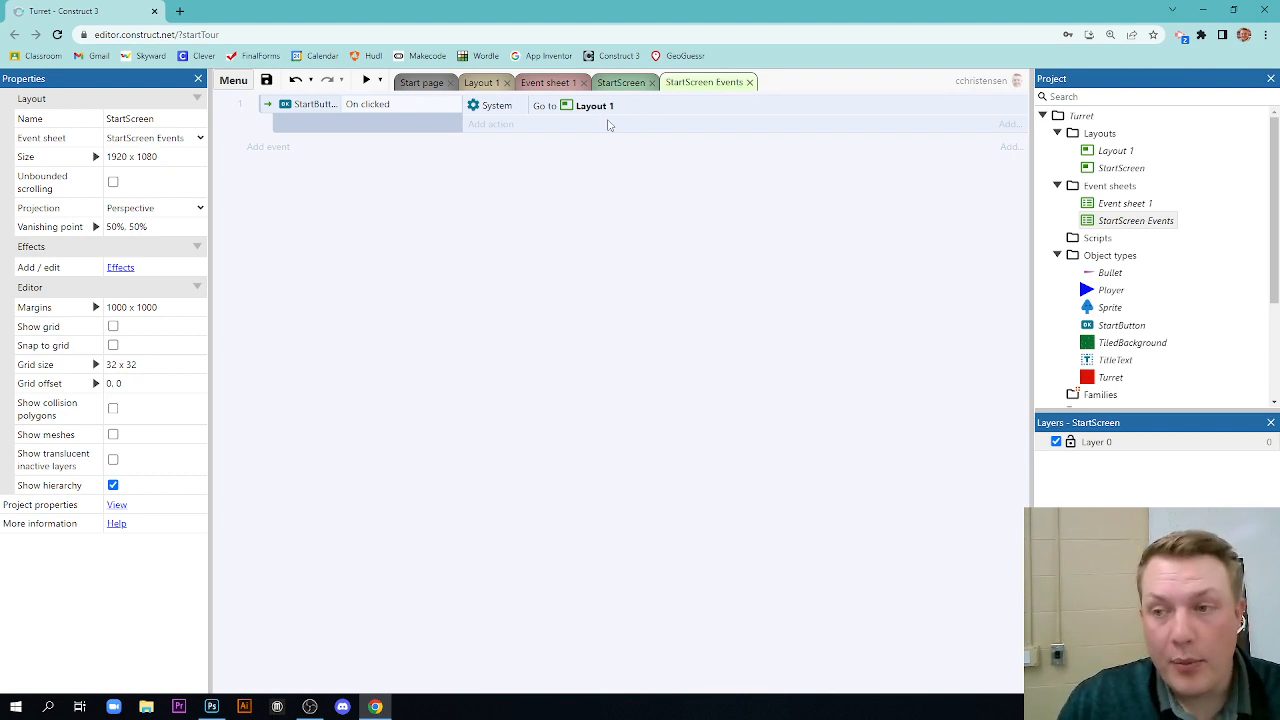
click(621, 83)
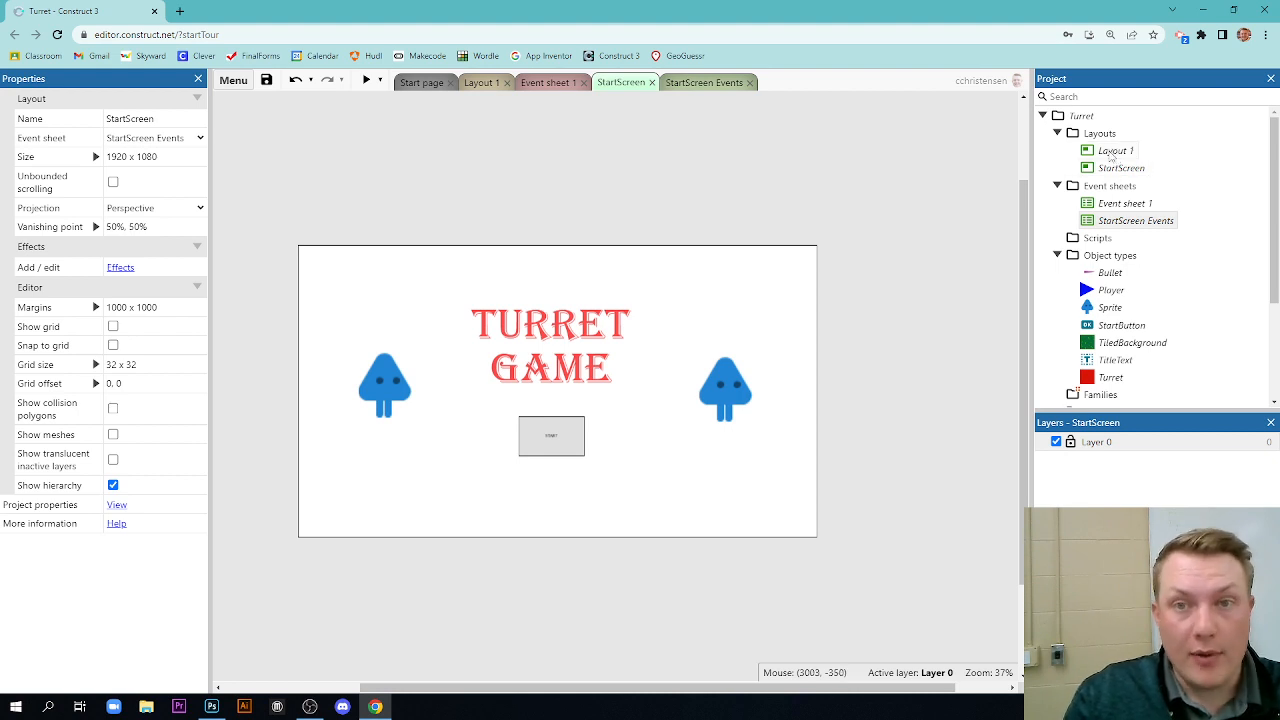
- Rename the layout Layout 1 as GameScreen
right_click(1112, 152)
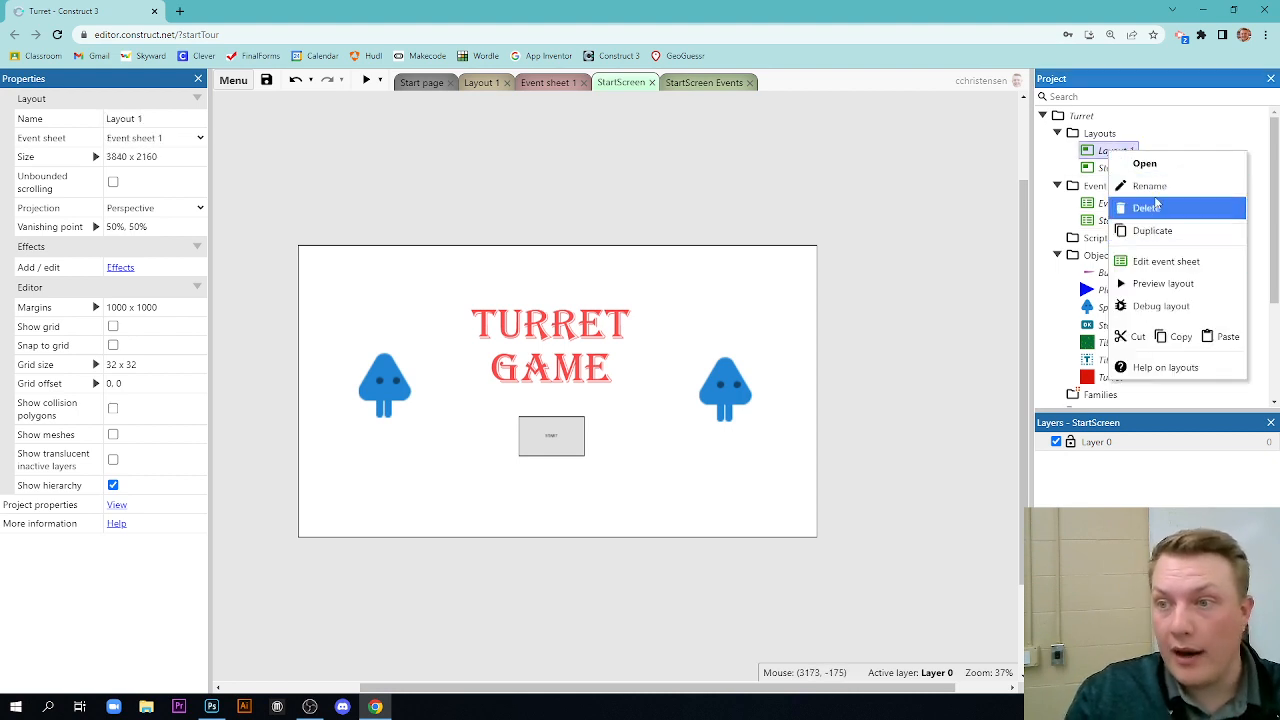
click(1152, 187)
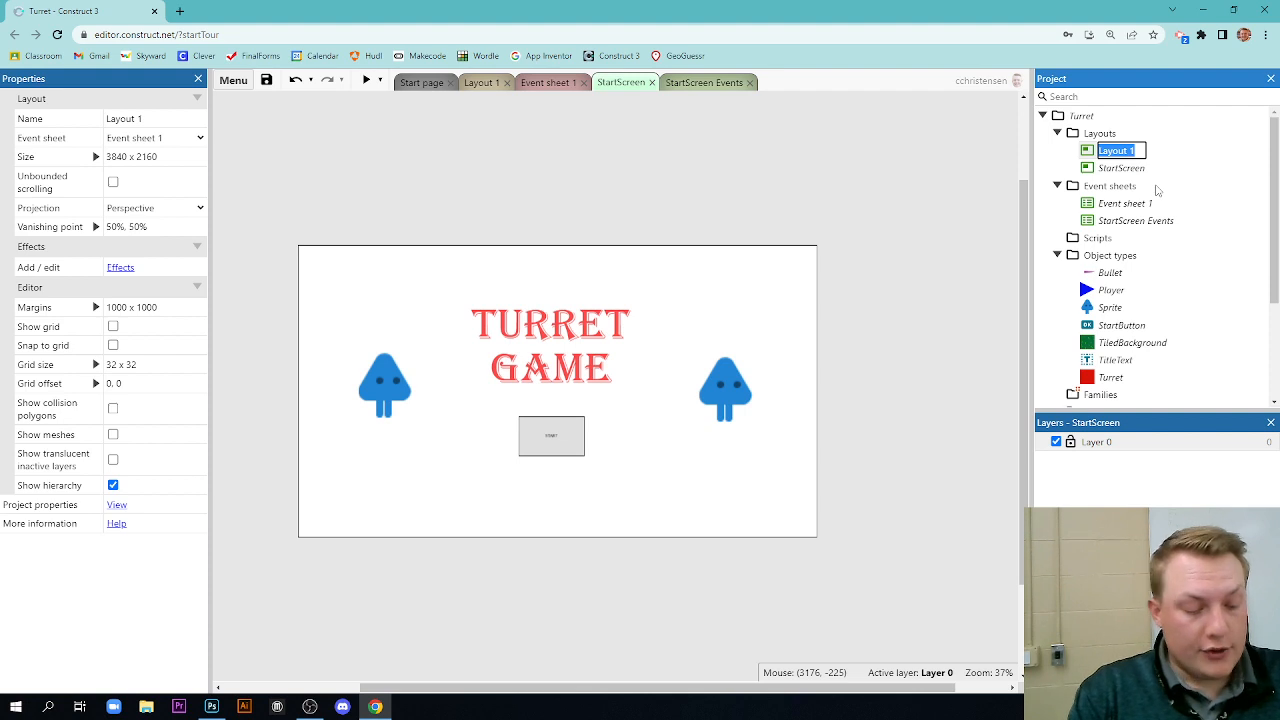
text(Gma)
key(BackSpace)
text(am)
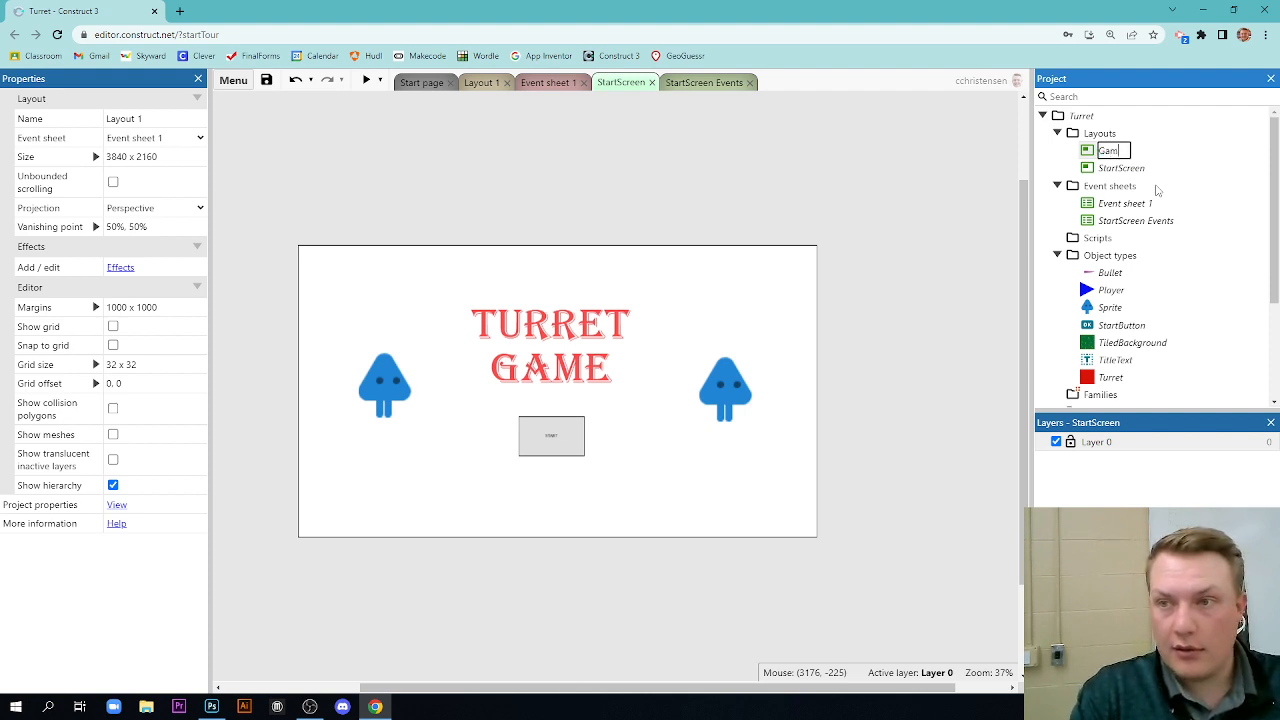
text(eSCreen)
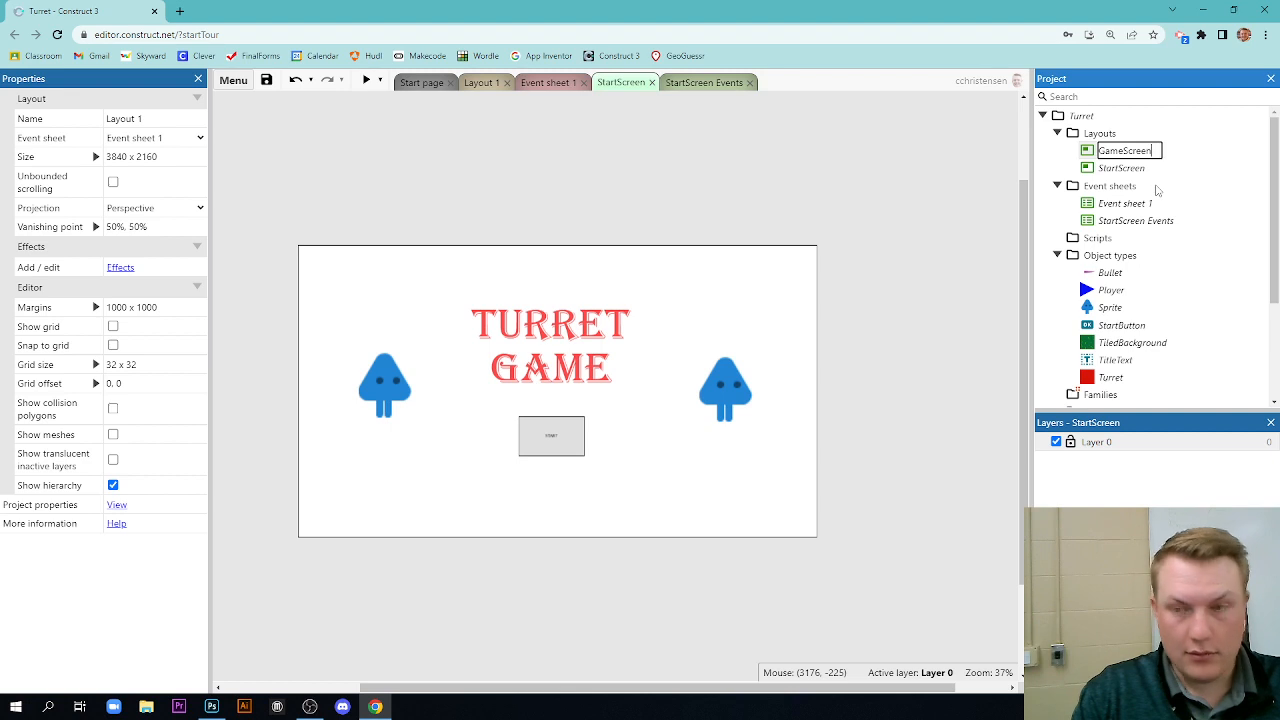
key(Return)
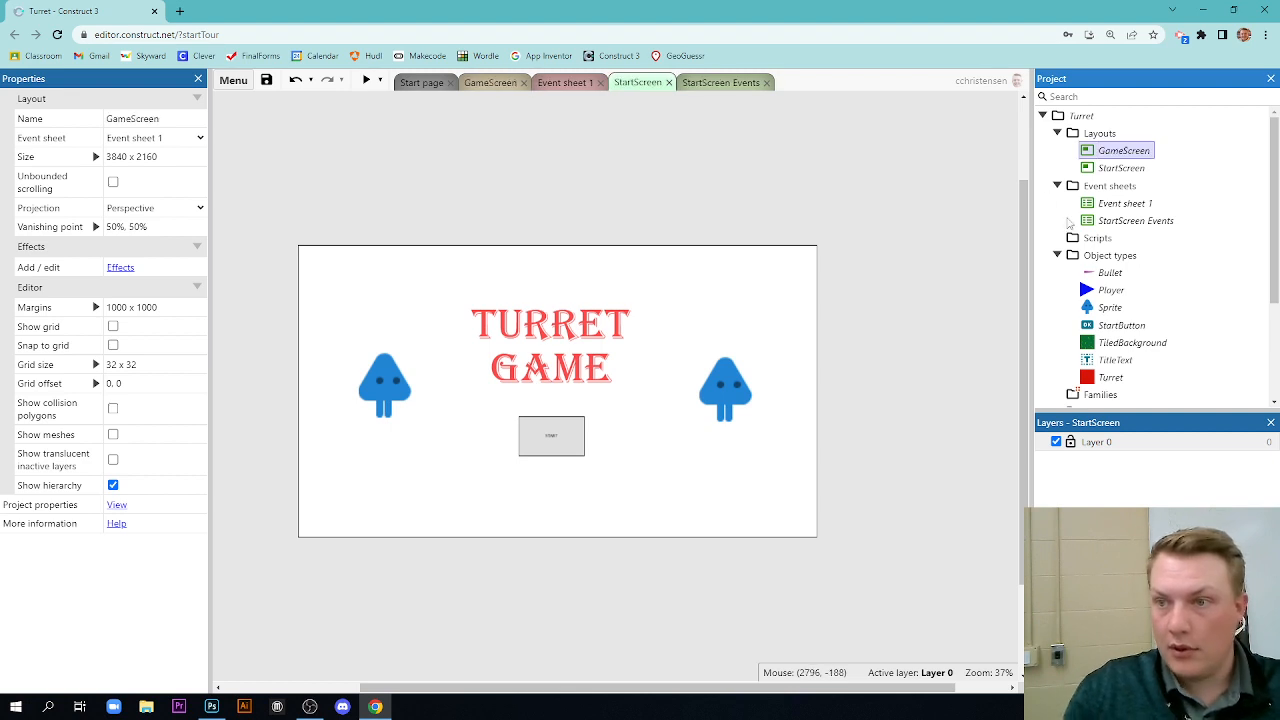
- Rename the event sheet Event sheet 1 as Game Events
right_click(1120, 204)
click(1143, 238)
text(G)
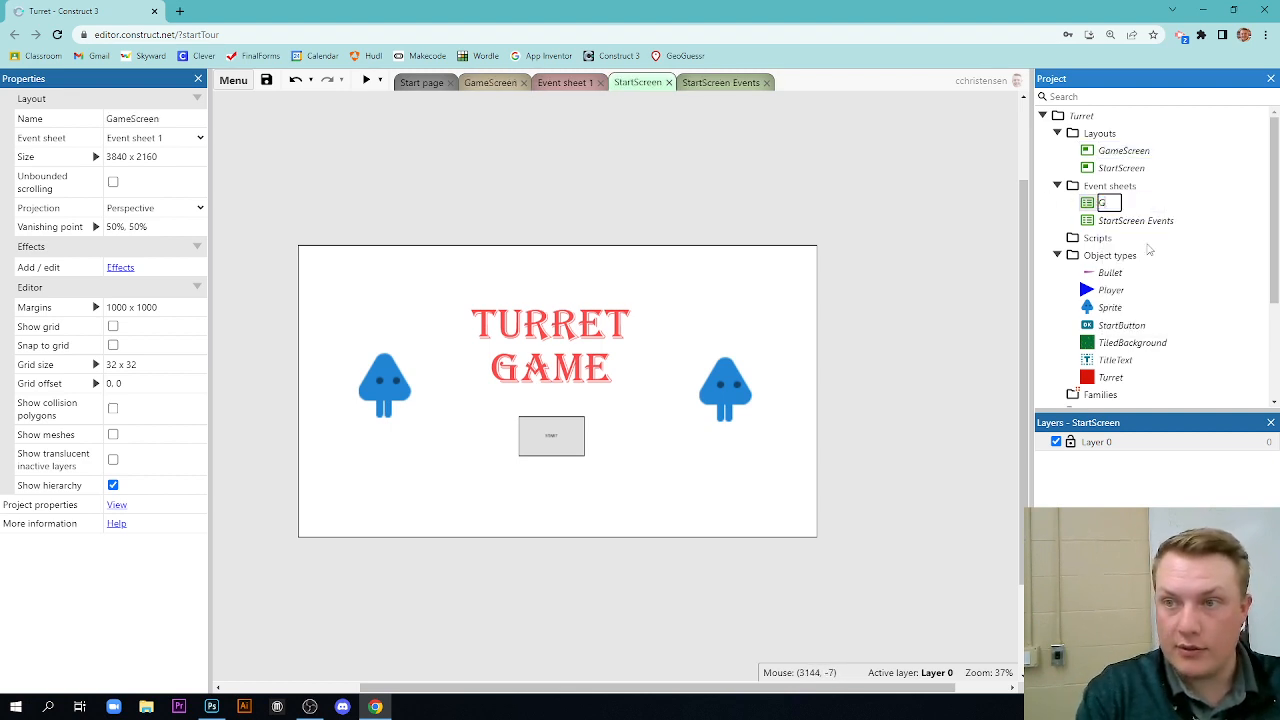
text(ame Events)
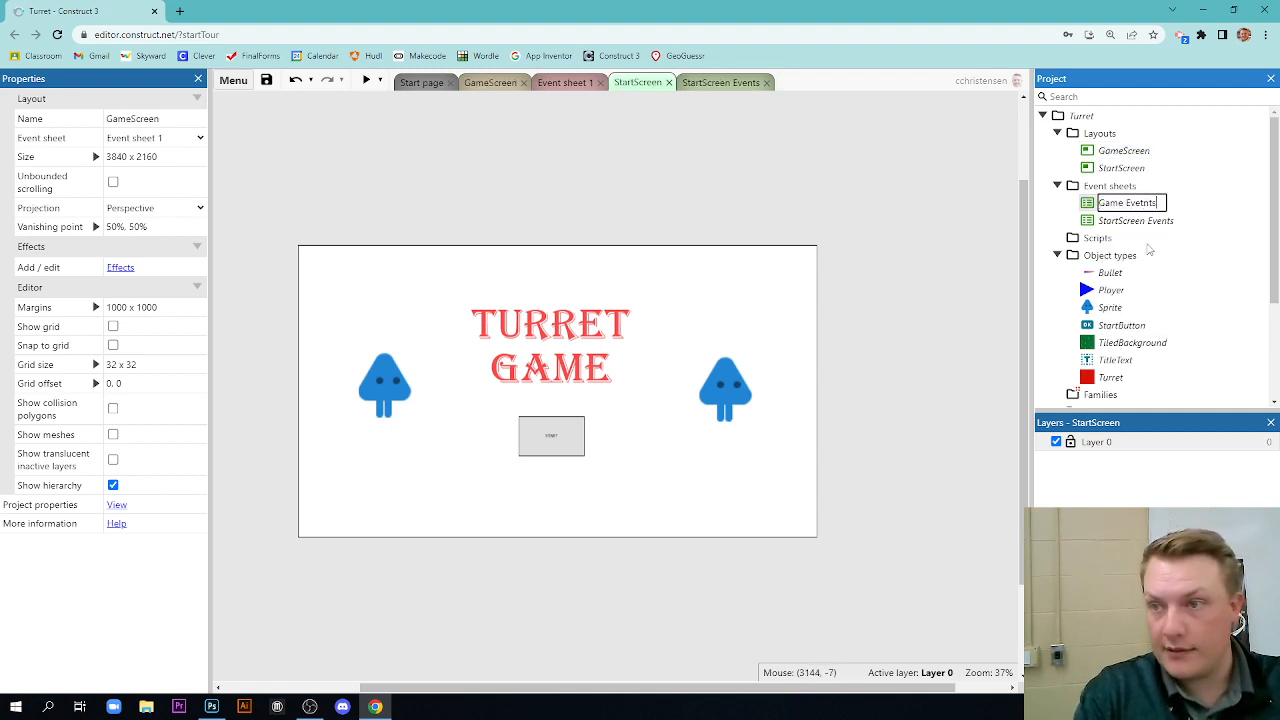
key(Return)
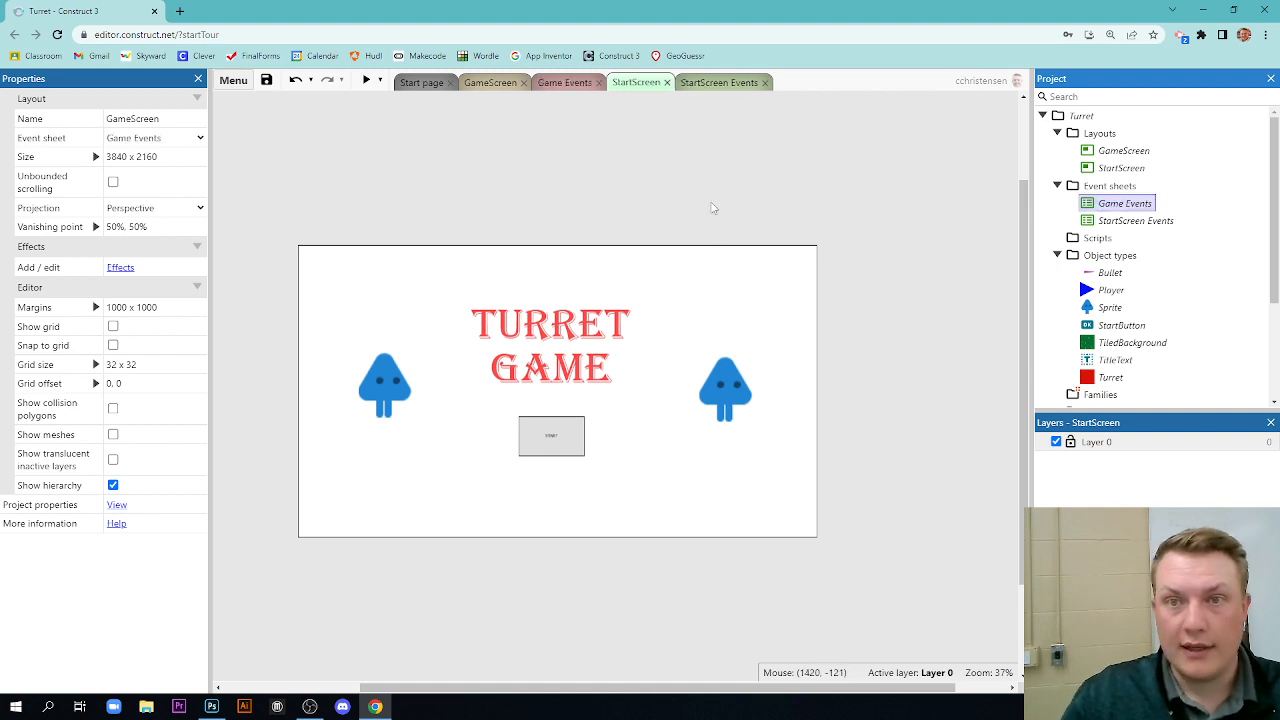
- Check the layout target of the start button's action in StartScreen Events, then return to the StartScreen layout
click(712, 200)
click(712, 83)
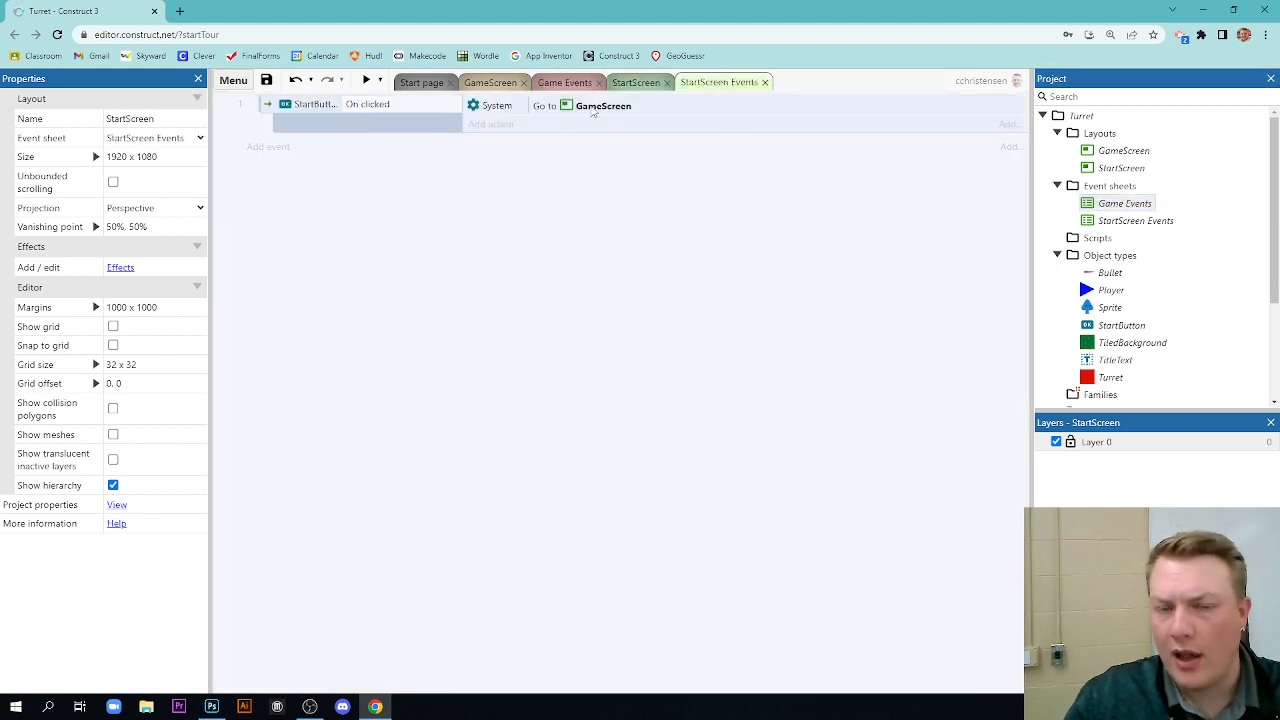
click(631, 84)
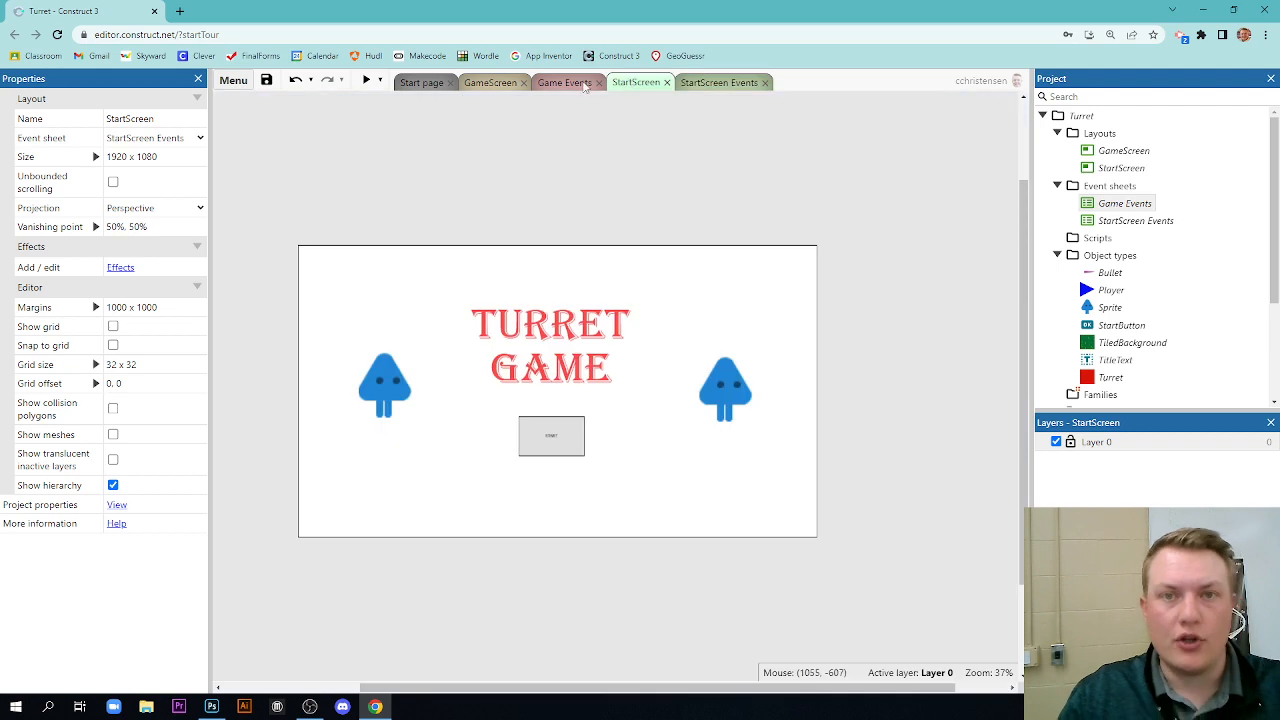
click(701, 84)
click(636, 83)
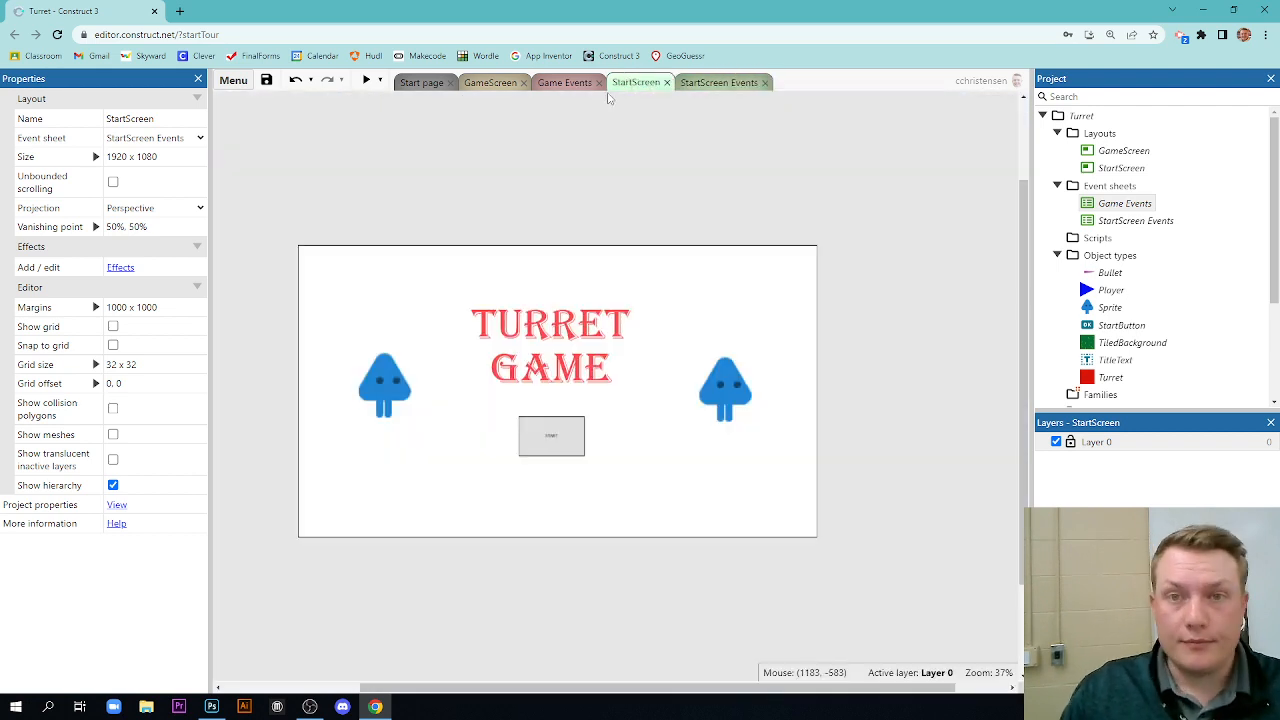
- Open the GameScreen layout, preview the game from it and close the preview
click(490, 83)
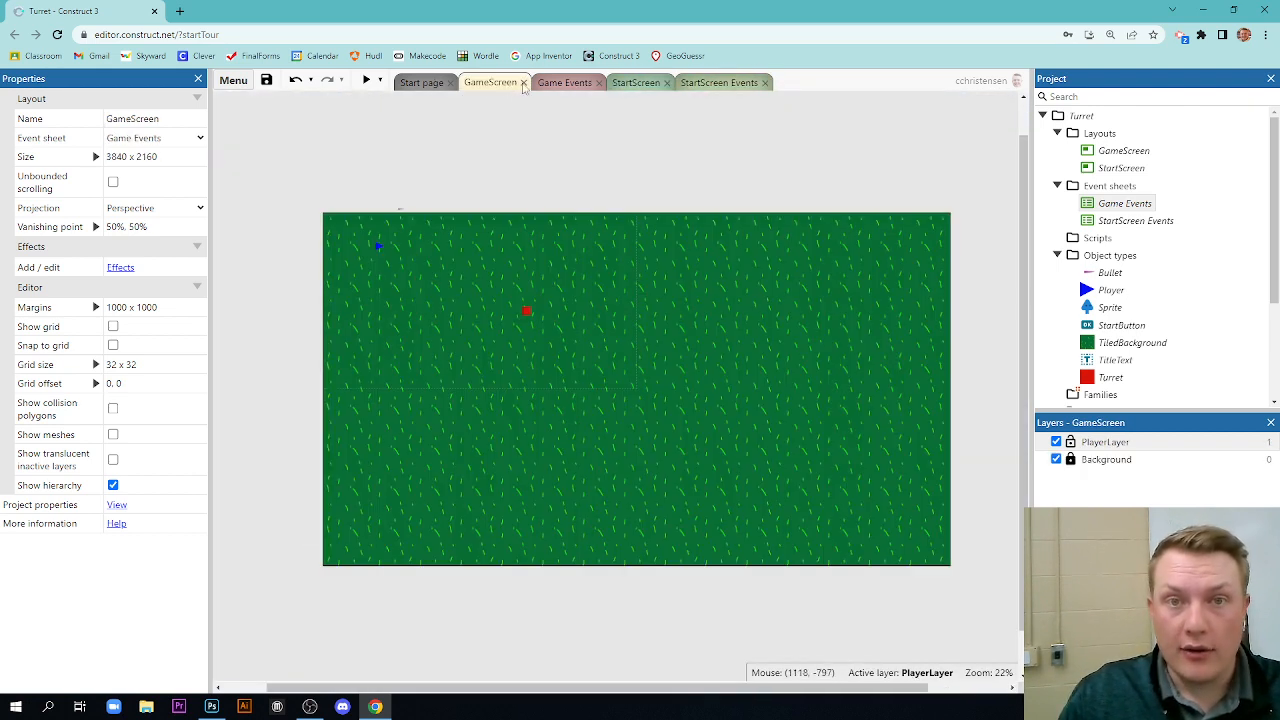
click(366, 80)
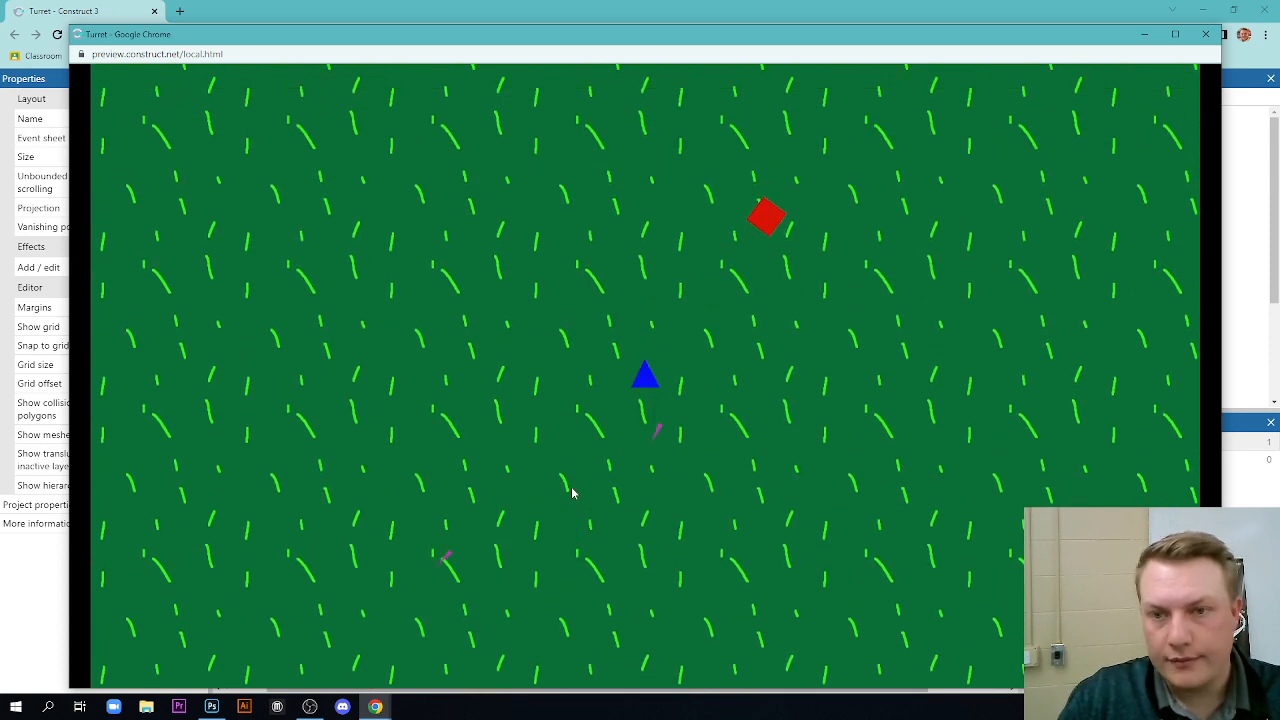
click(1205, 34)
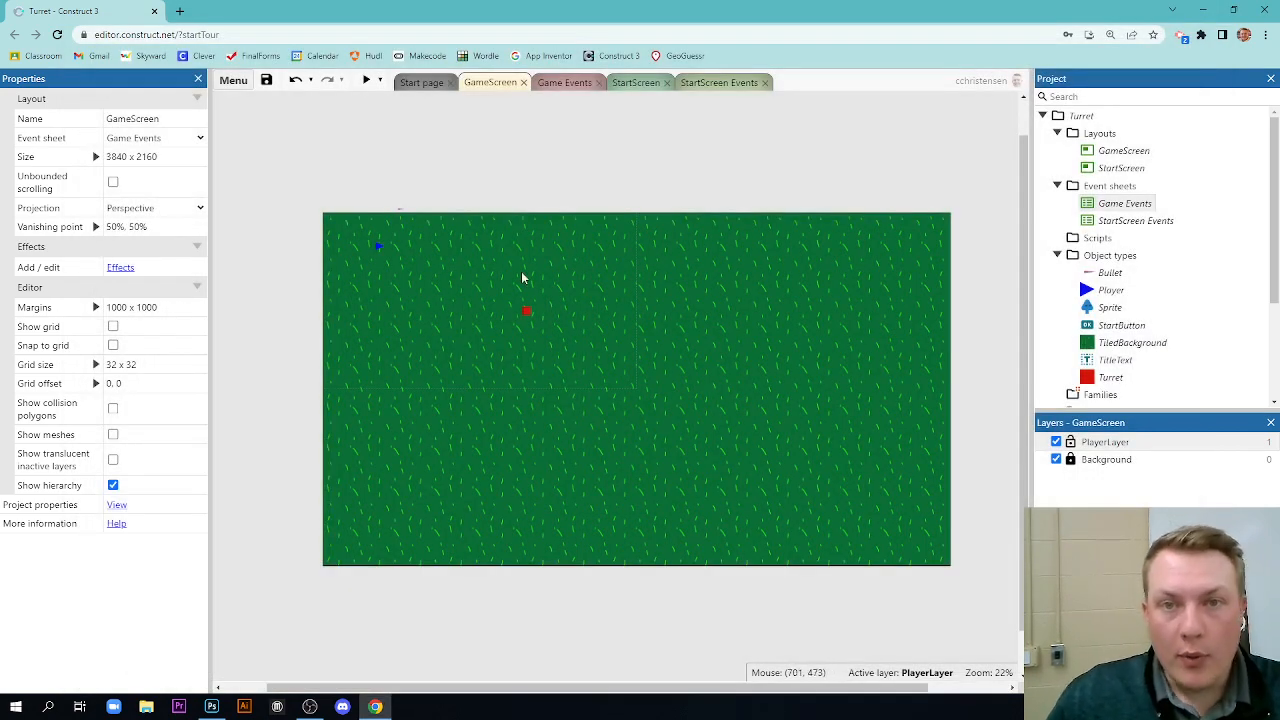
- Set the Turret project's First layout property to StartScreen
click(1080, 116)
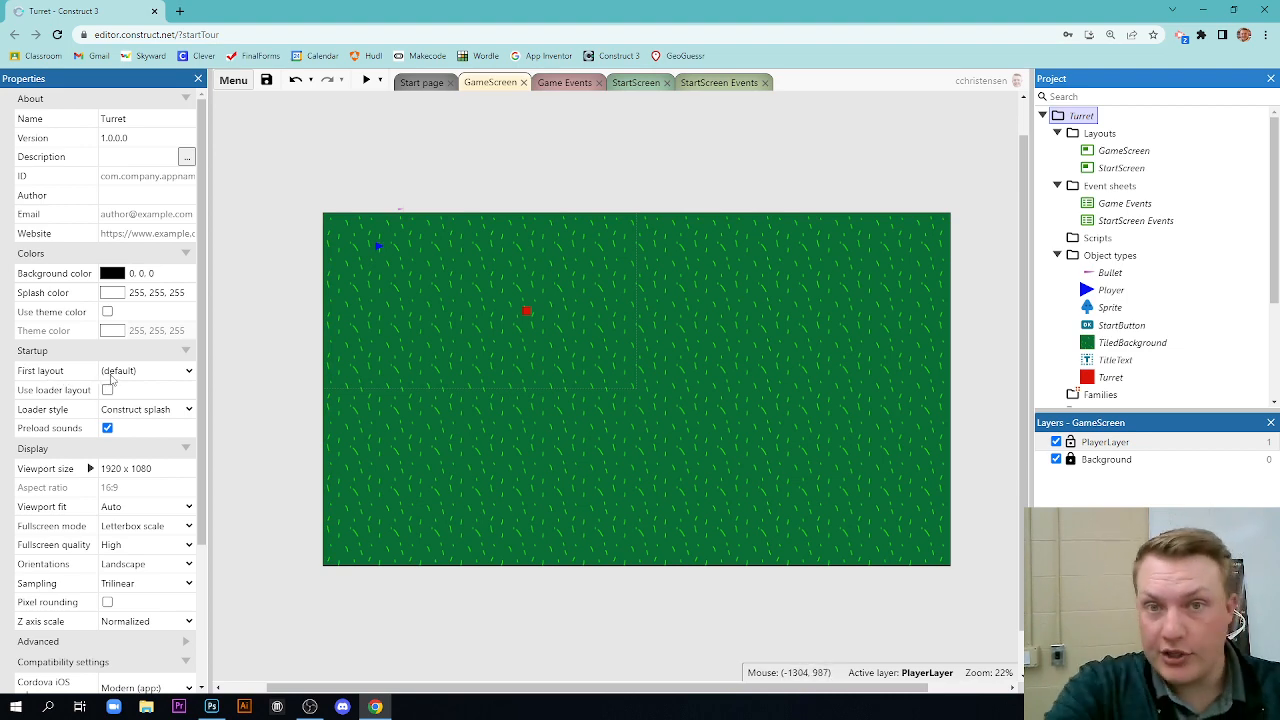
click(132, 372)
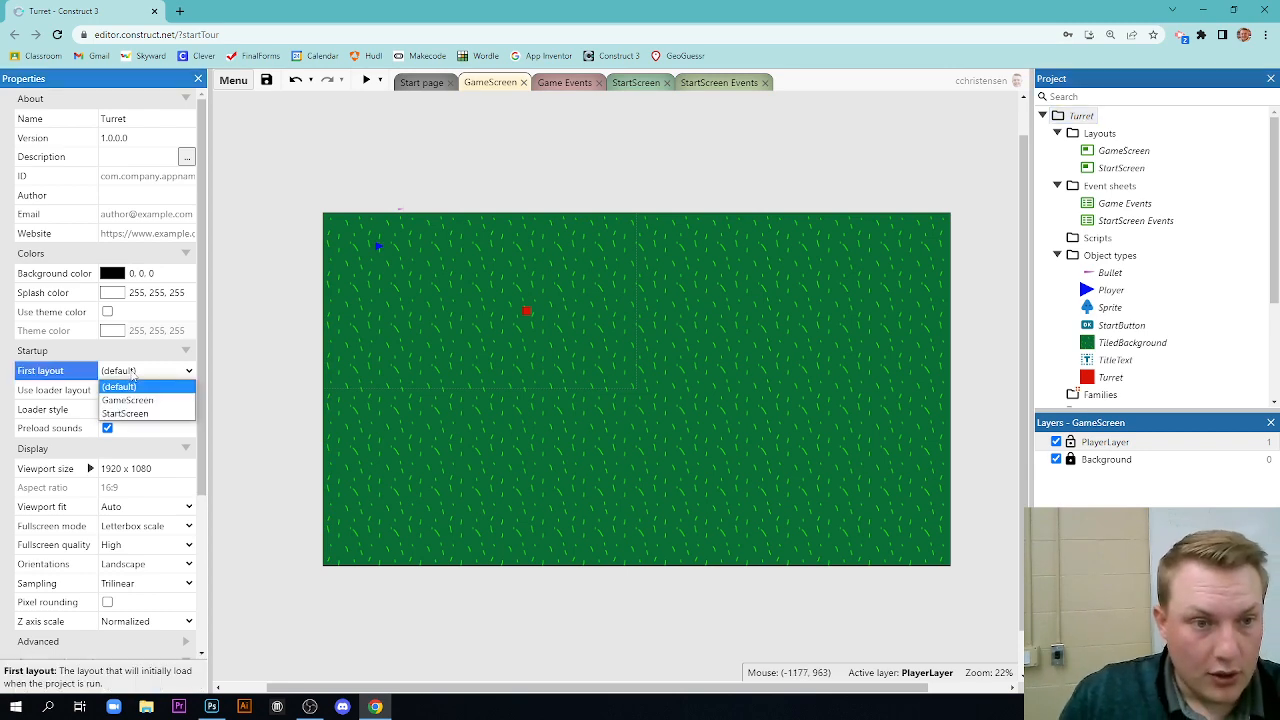
click(127, 413)
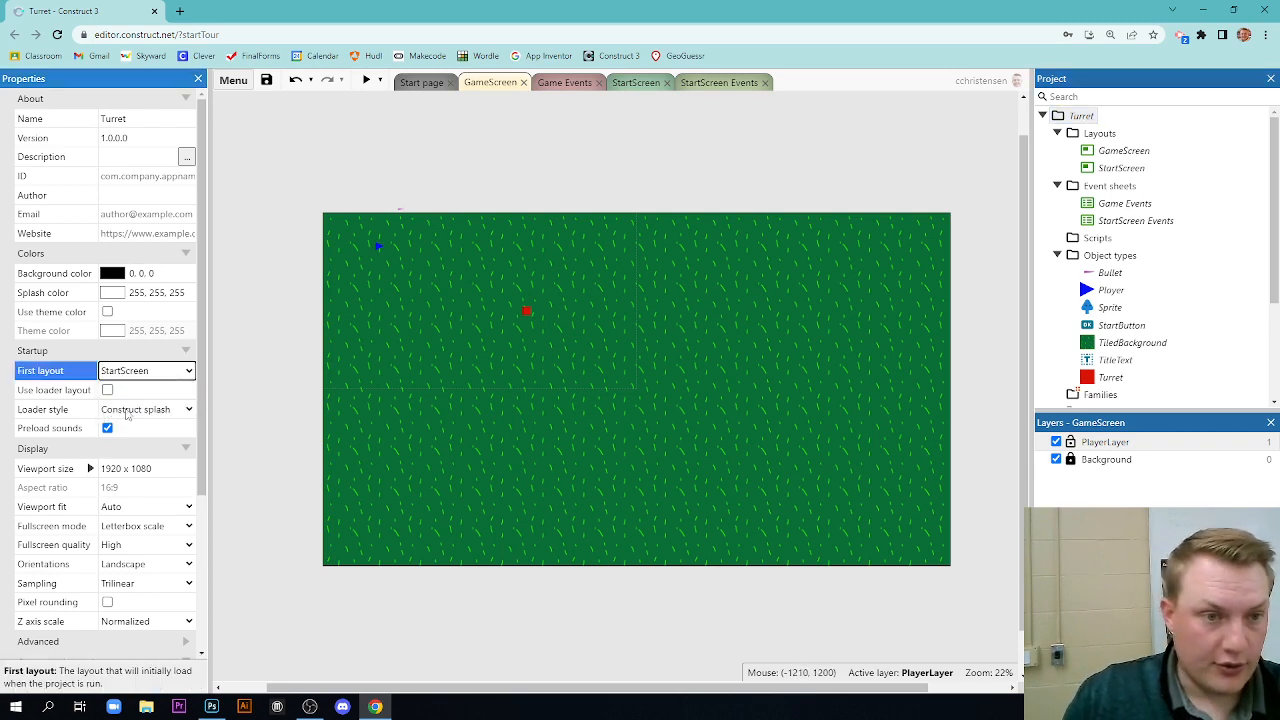
click(243, 368)
- Preview from the GameScreen layout and from the StartScreen layout to compare which screen loads first, closing each preview
click(367, 80)
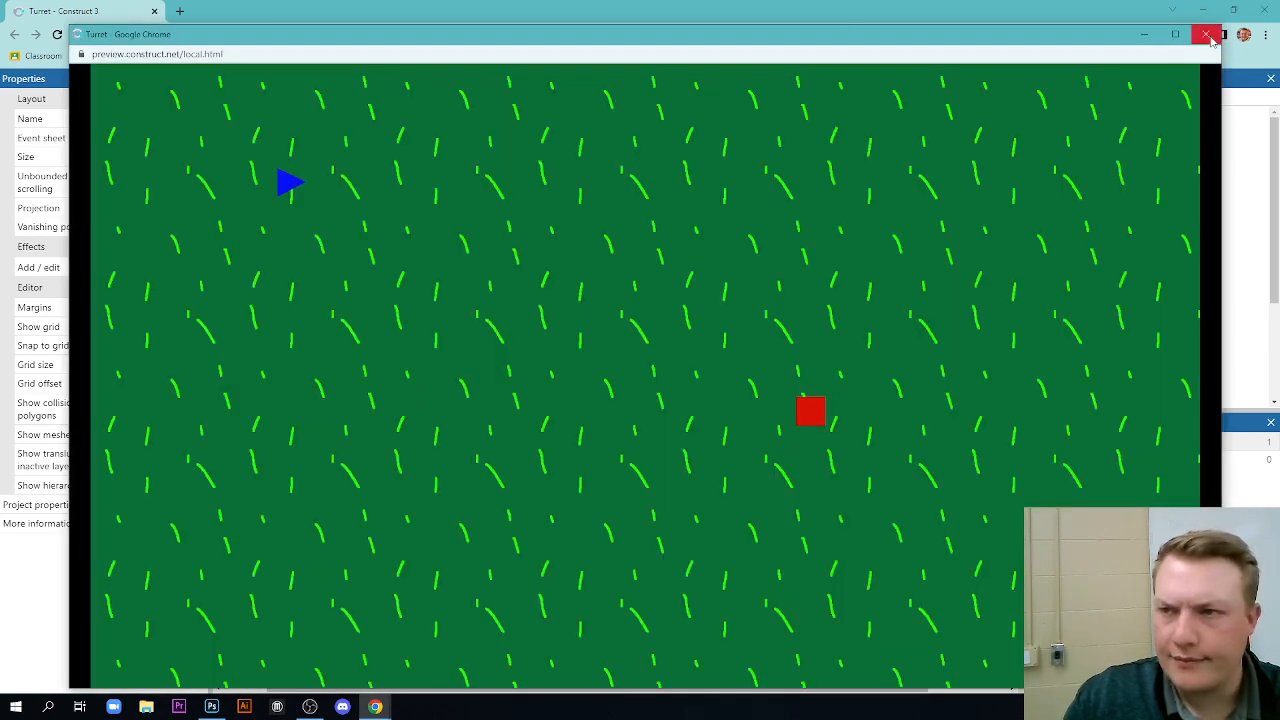
click(1205, 34)
click(636, 84)
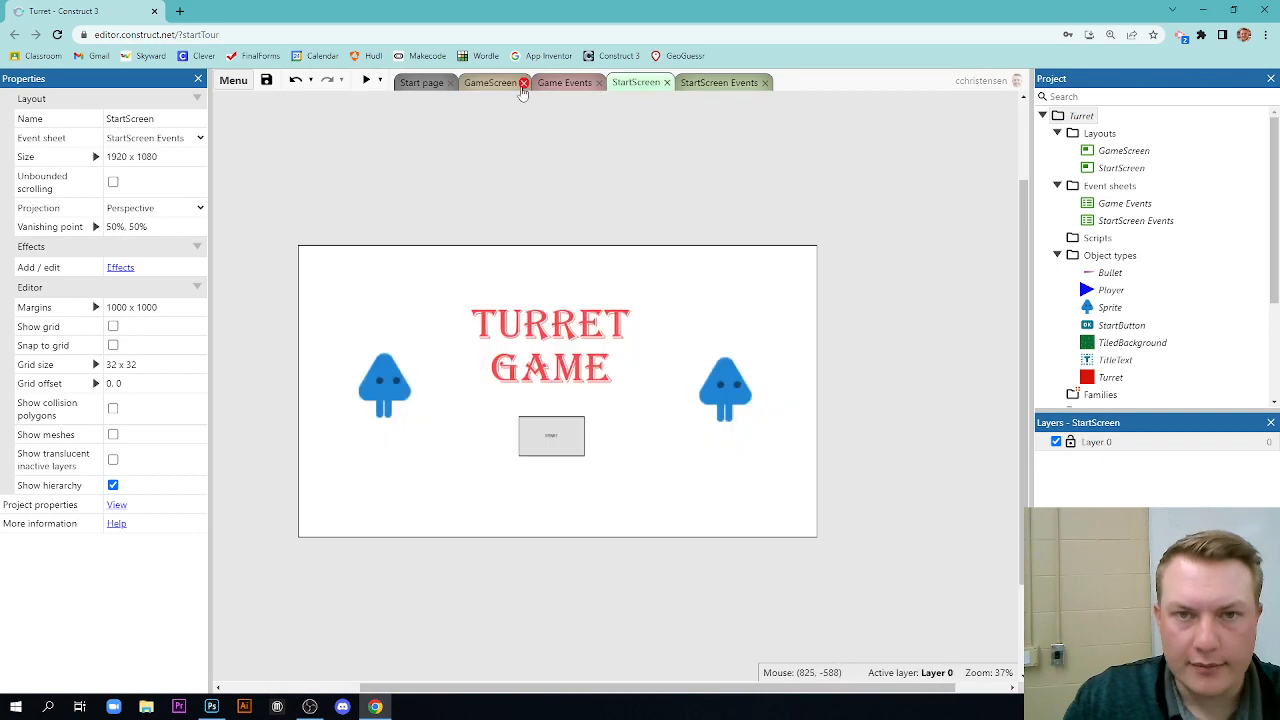
click(556, 88)
click(372, 80)
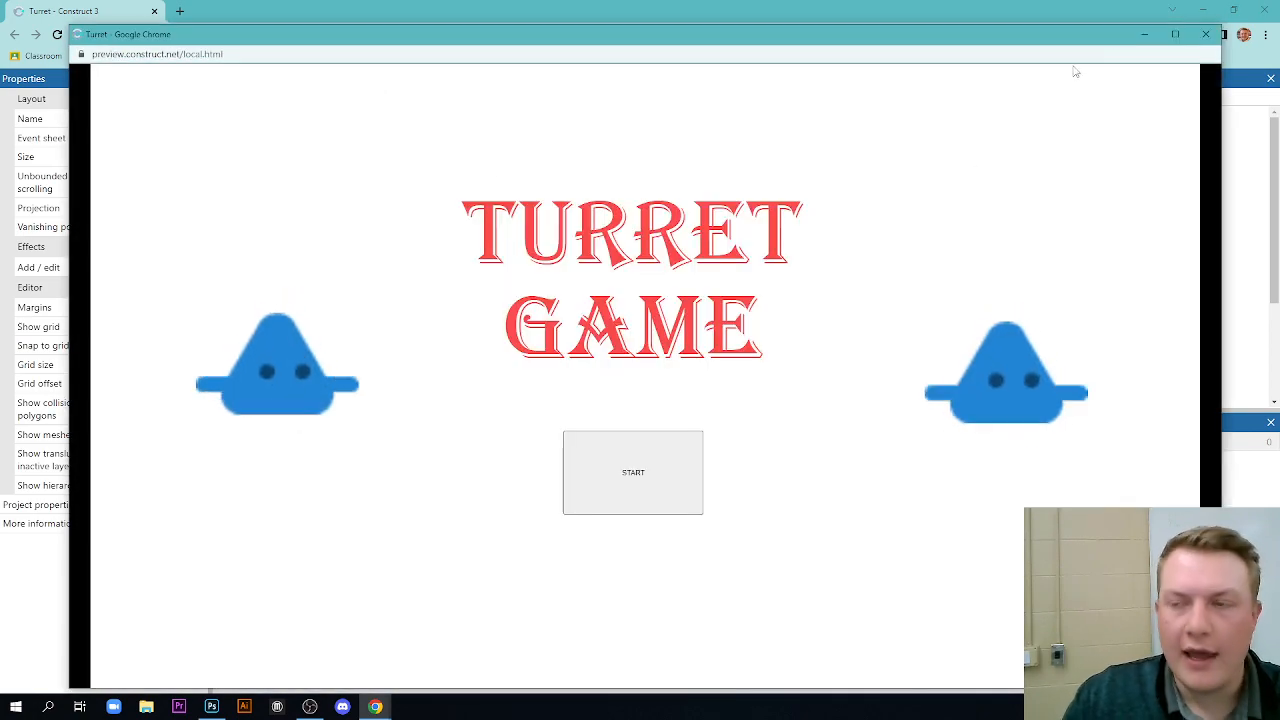
click(1205, 34)
- Return to the GameScreen layout, run another preview there and close it
click(490, 82)
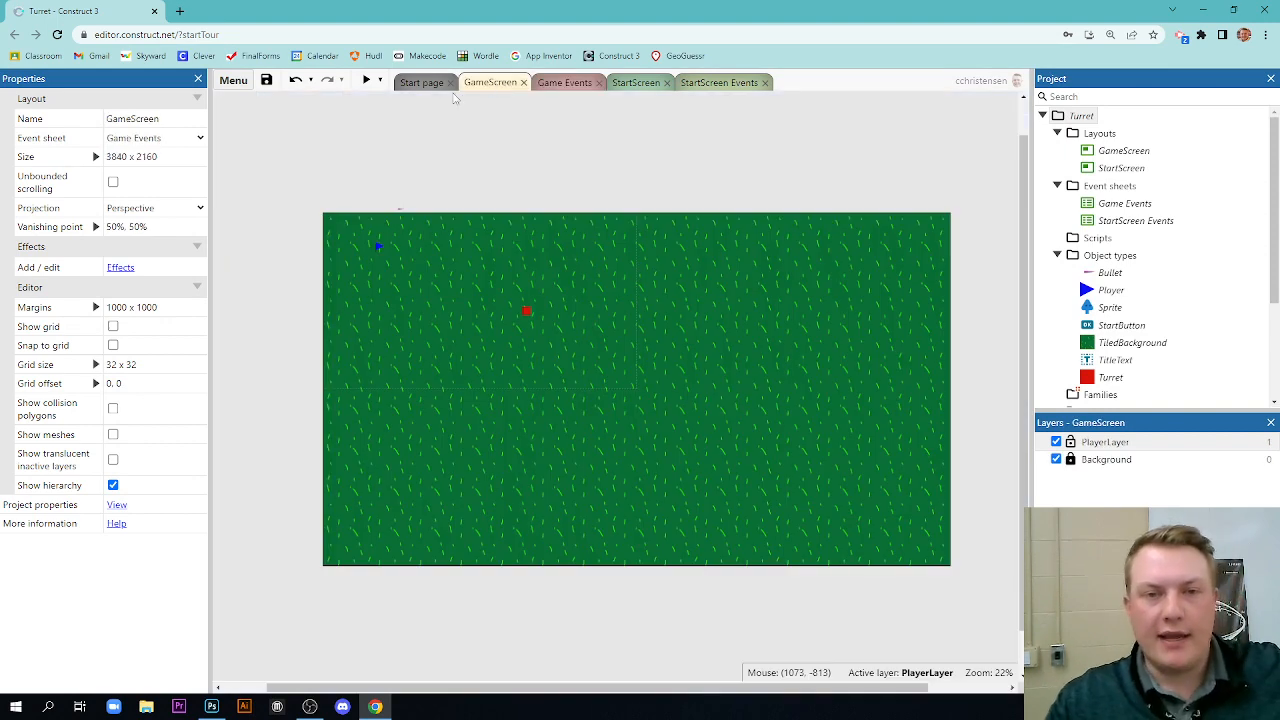
click(367, 80)
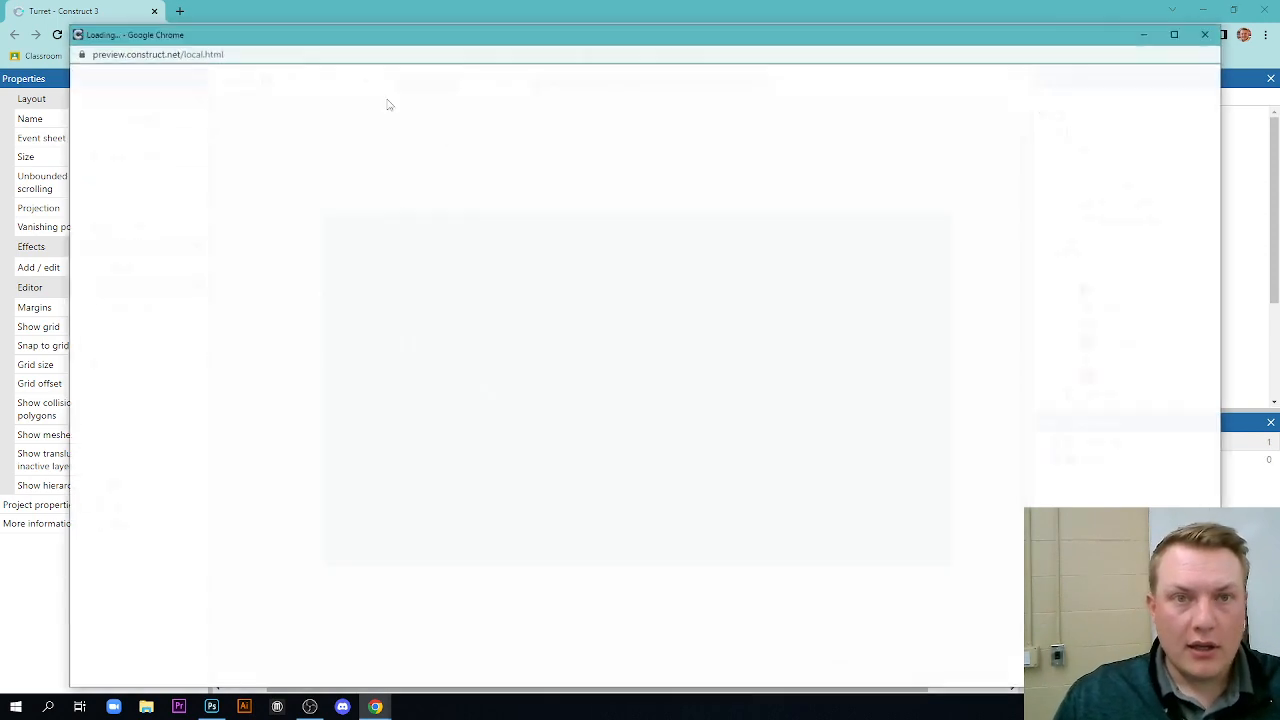
click(1205, 34)
- Look at StartScreen Events, then preview twice from the Game Events sheet to check the starting layout, closing each preview
click(727, 82)
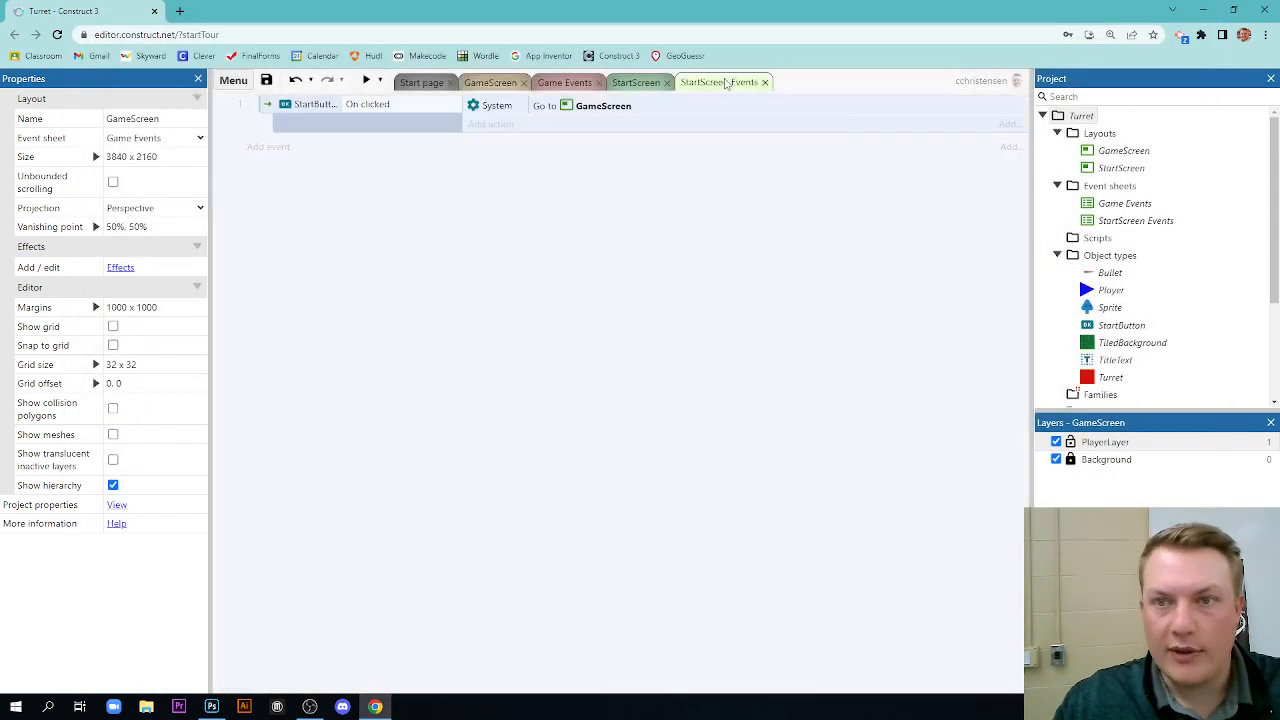
click(566, 82)
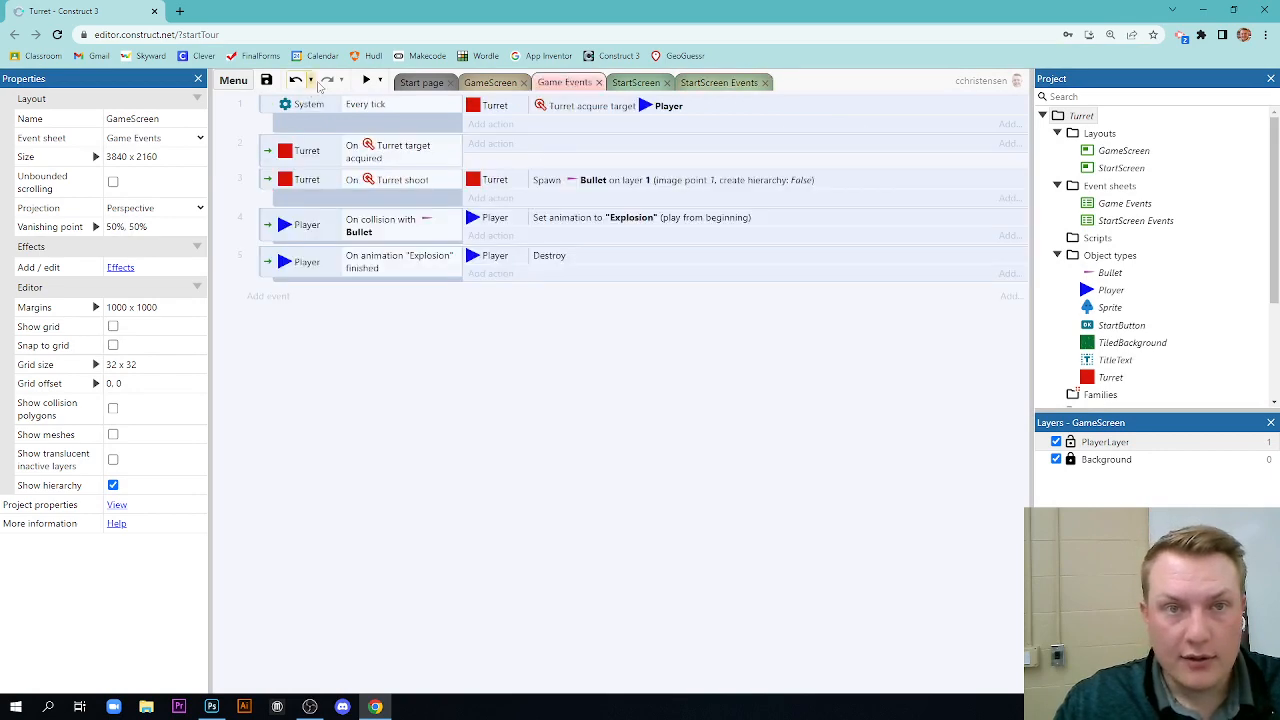
click(367, 80)
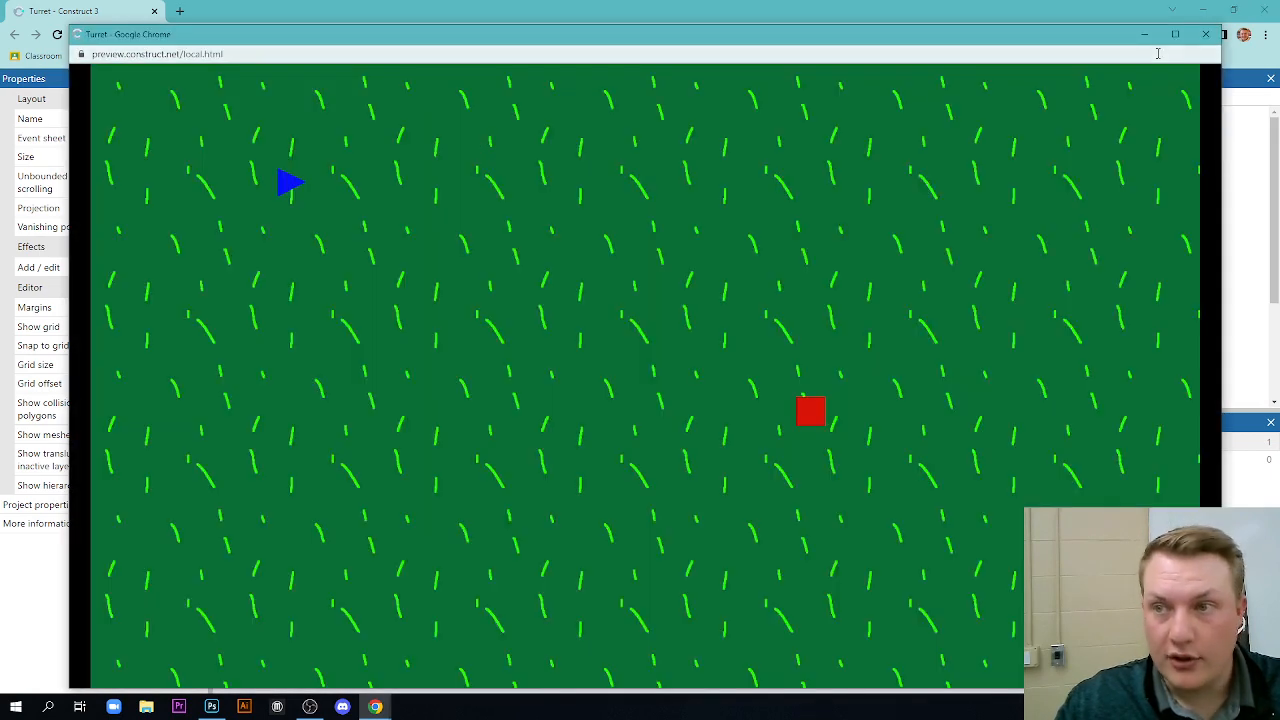
click(1205, 34)
click(367, 80)
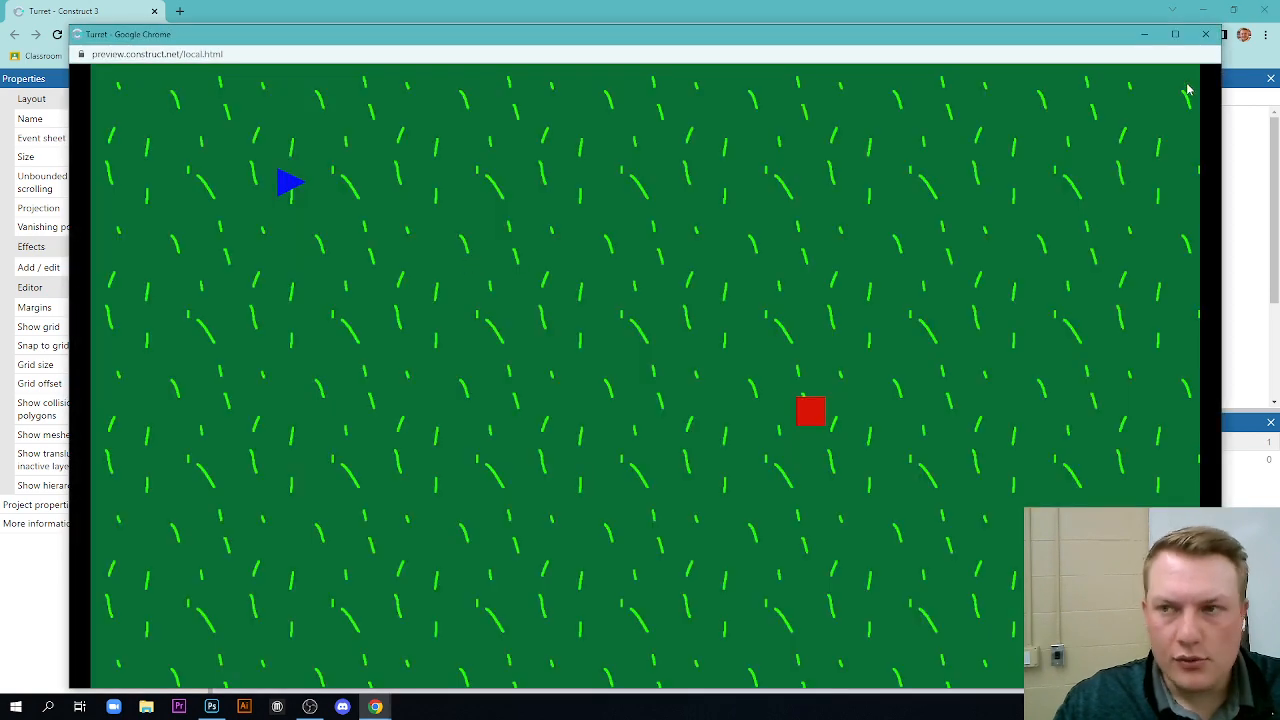
click(1205, 34)
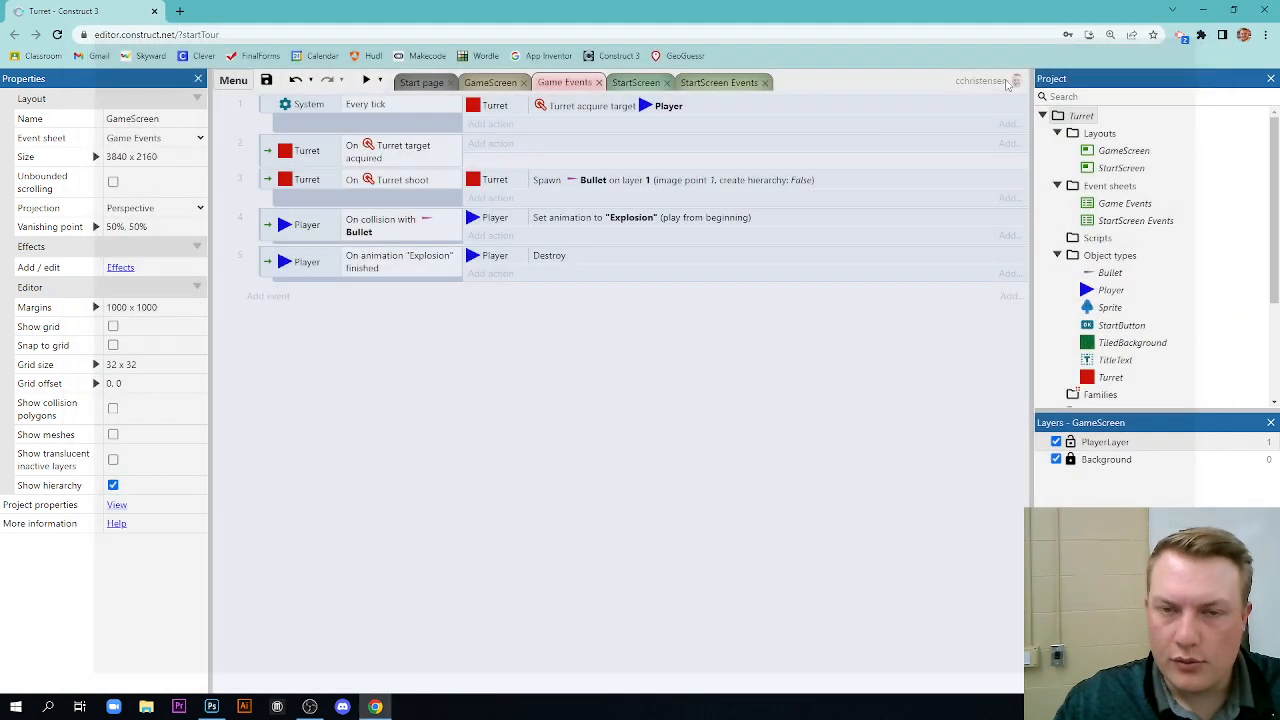
- Review the StartScreen layout and its events, then preview the project from the Start page and close the preview
click(636, 83)
click(718, 83)
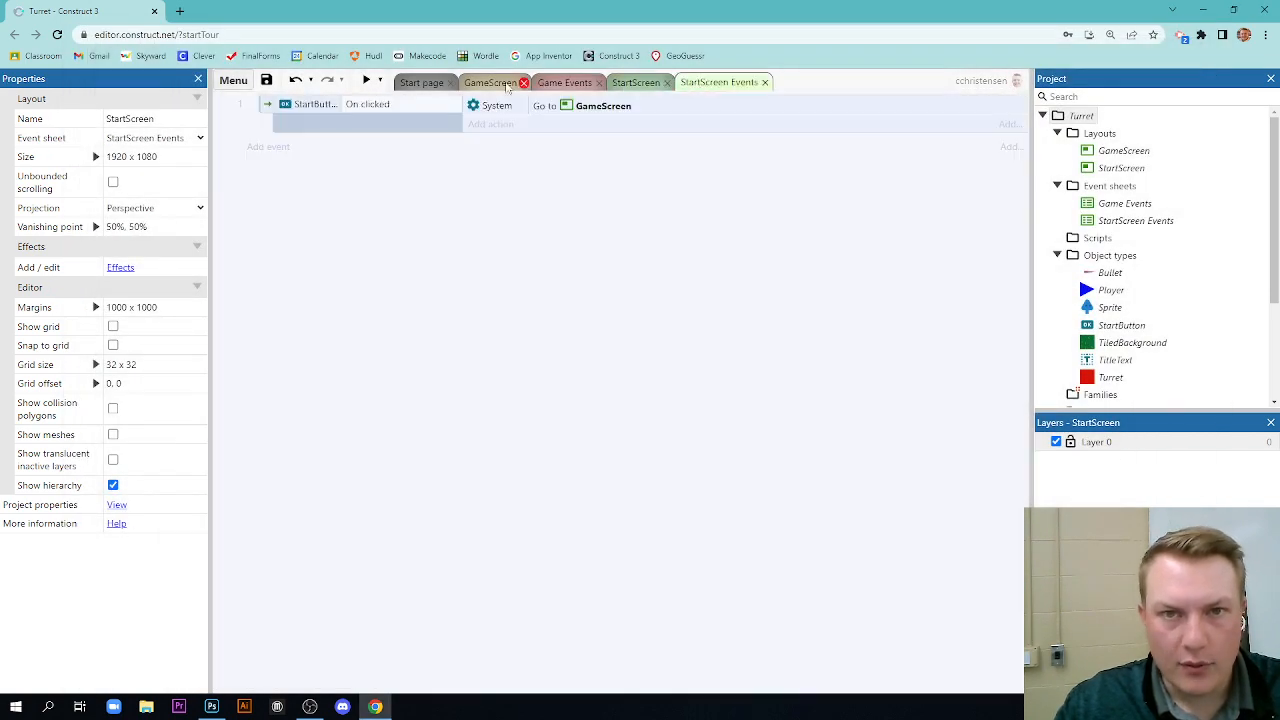
click(425, 83)
click(367, 80)
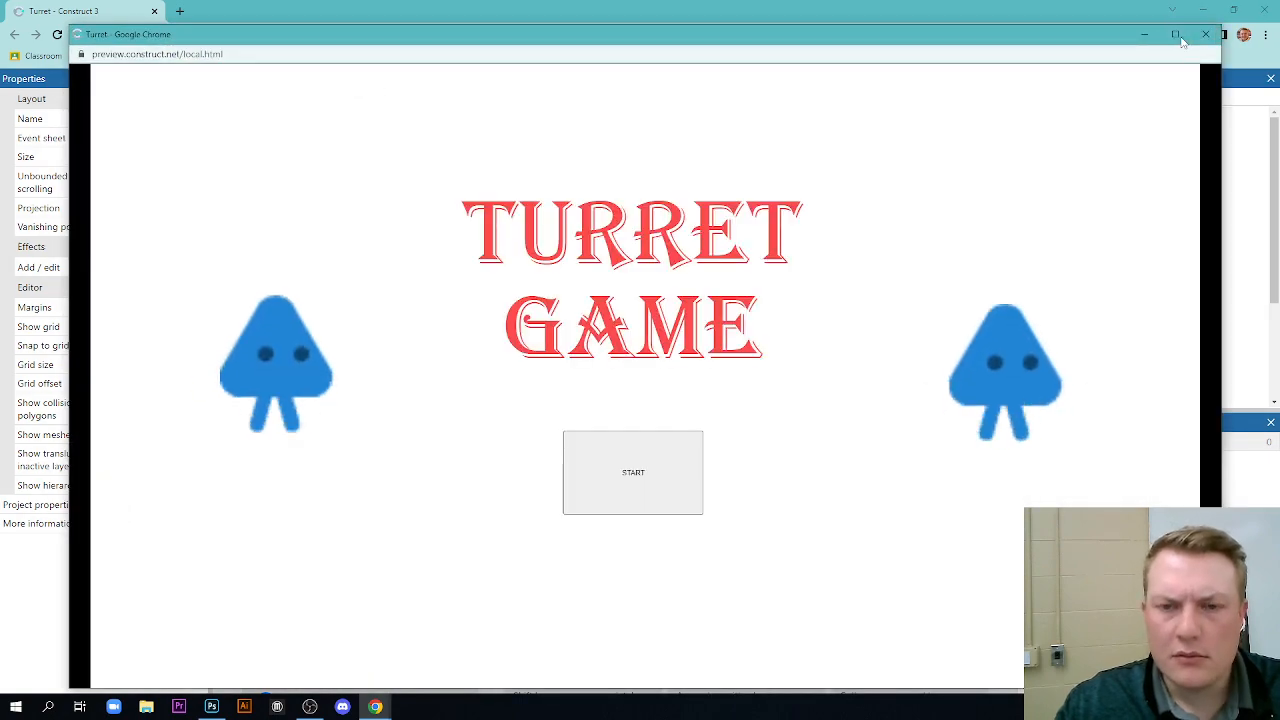
click(1179, 36)
click(1259, 8)
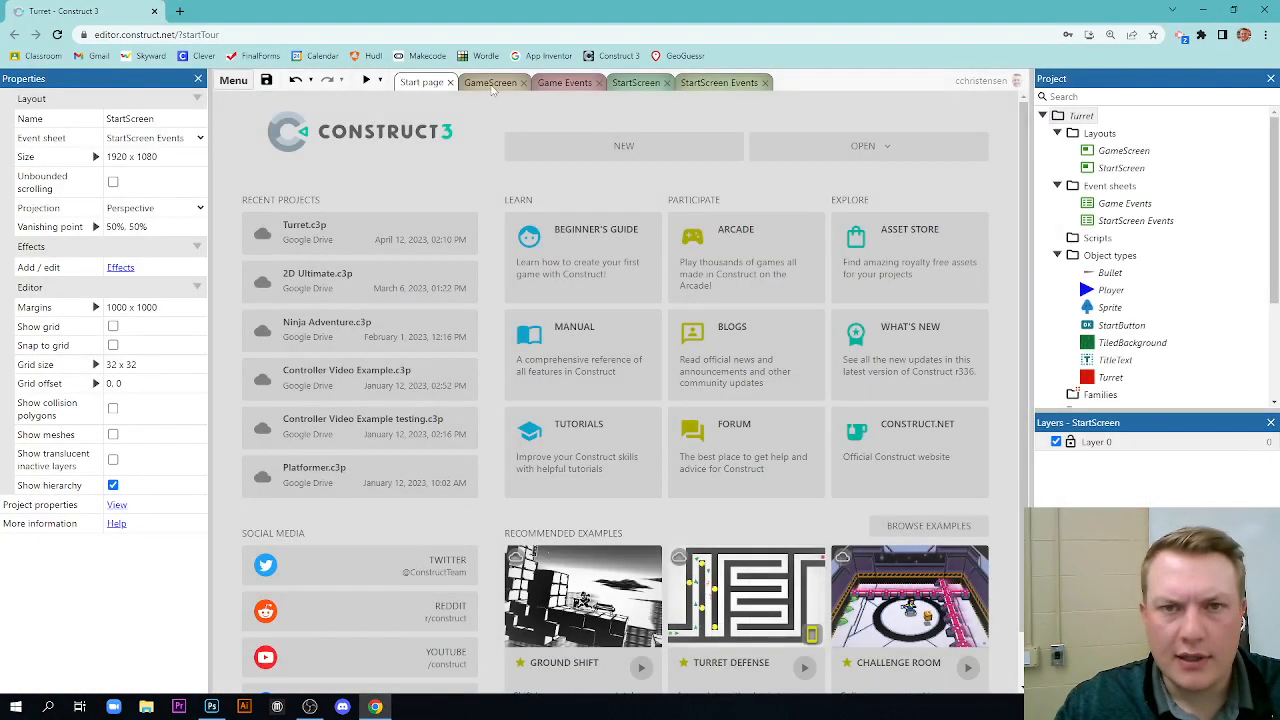
- Switch through Game Events to the StartScreen layout, preview the start screen once more and close the preview
click(564, 83)
click(638, 83)
click(364, 80)
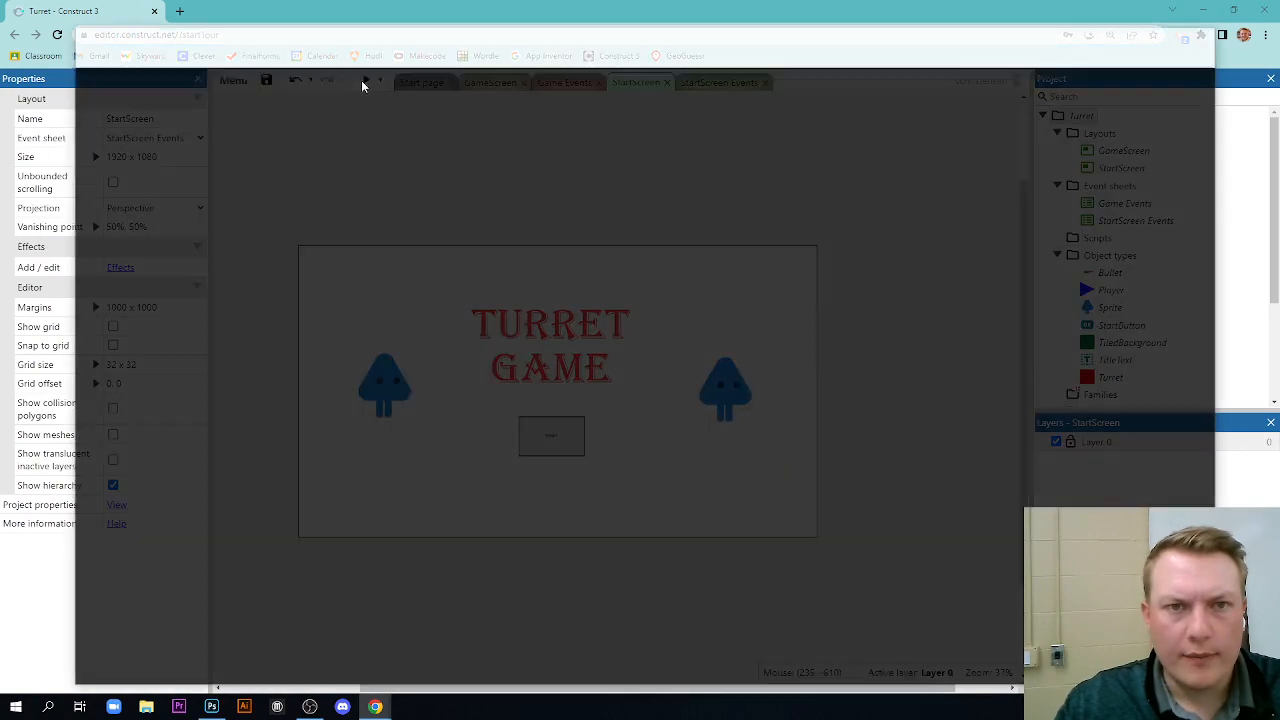
click(1205, 35)
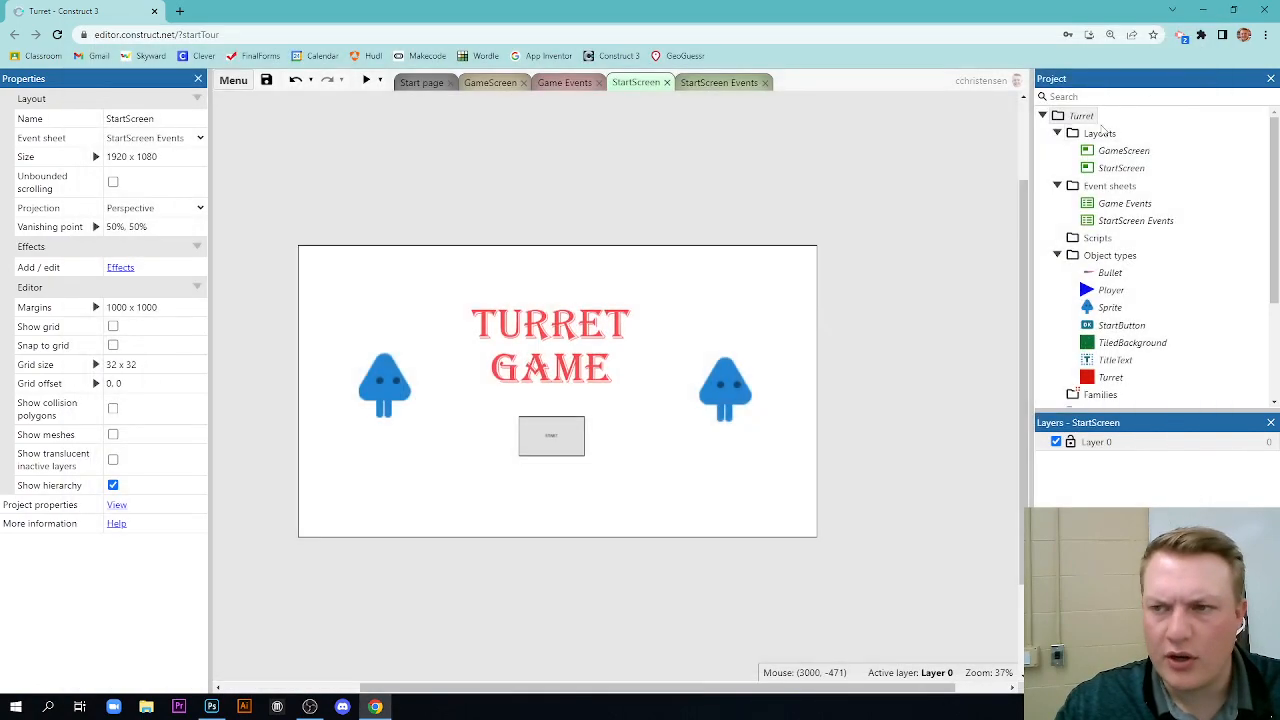
- Check the First layout setting in the Turret project's properties, then preview from the GameScreen layout
click(1099, 134)
click(1078, 116)
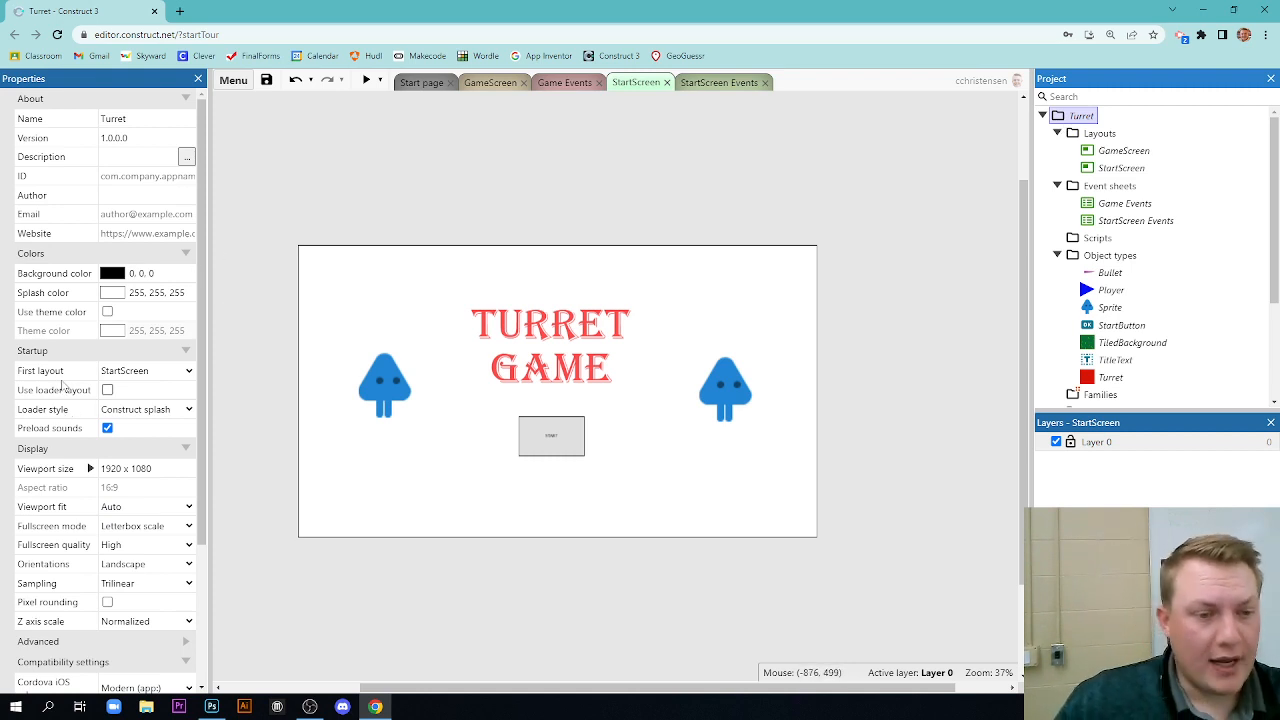
click(490, 82)
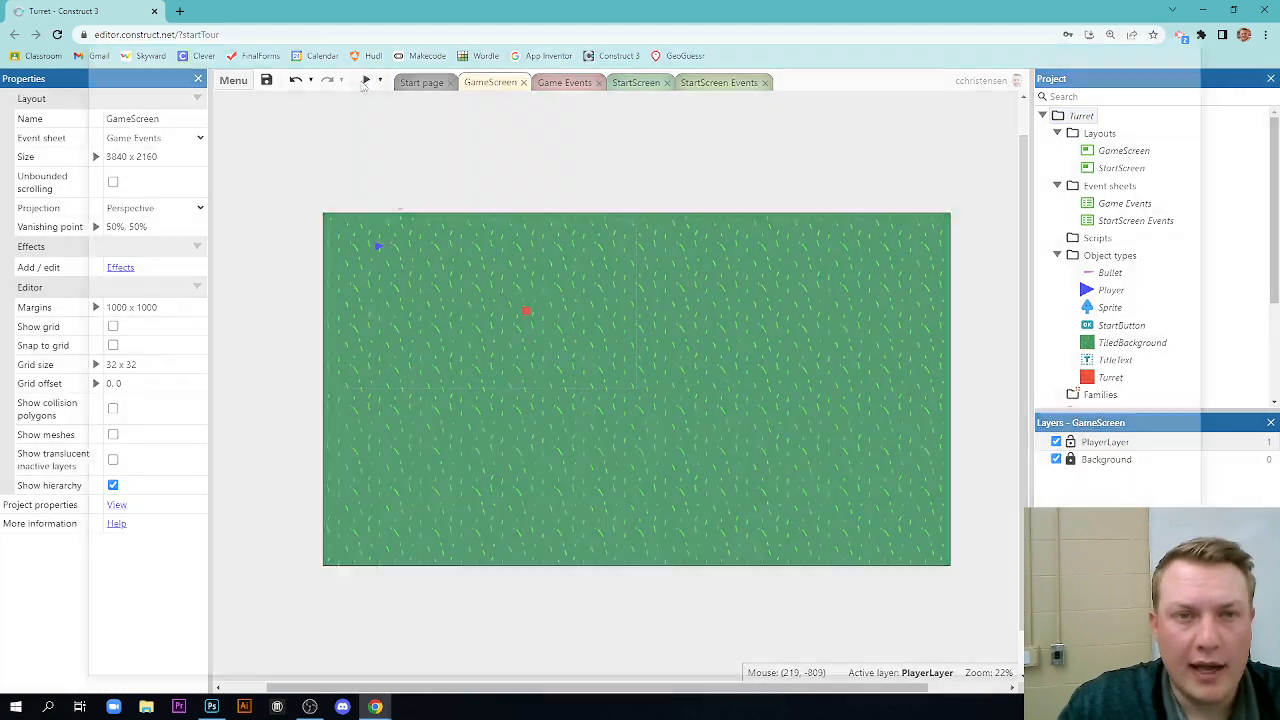
click(366, 80)
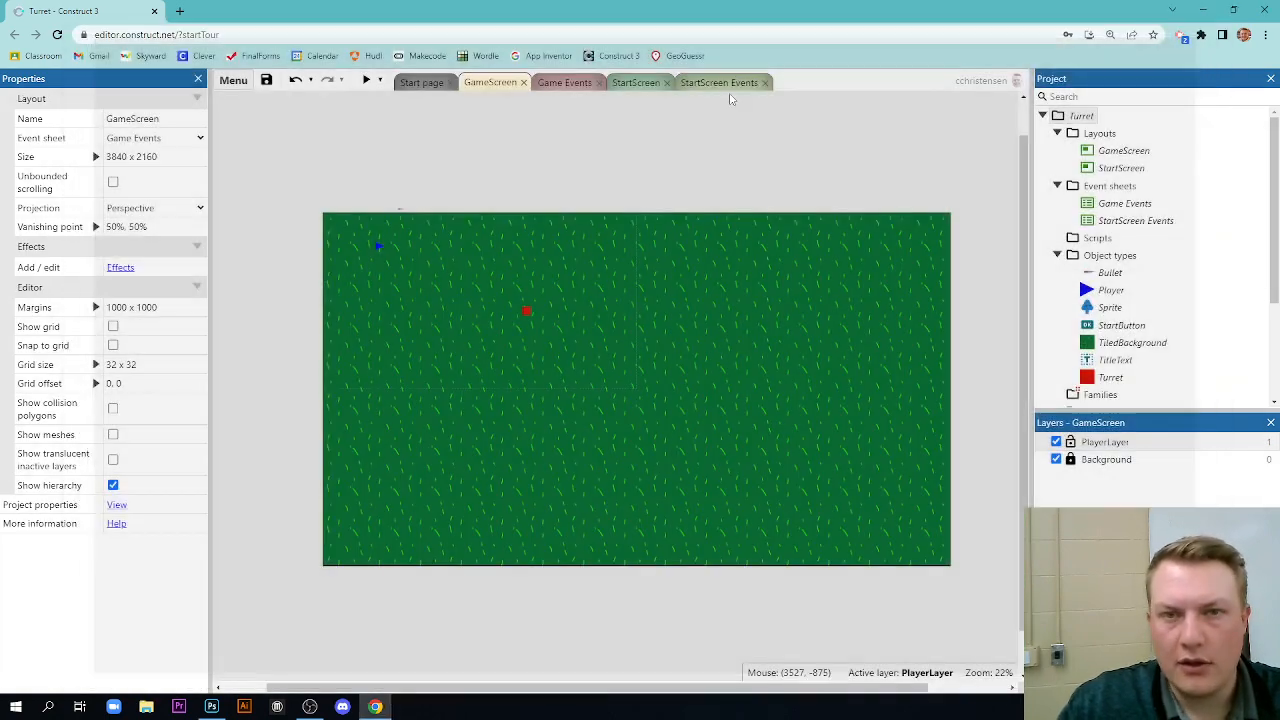
- Run a preview from the Game Events sheet to check which layout it starts on, and close it
click(565, 82)
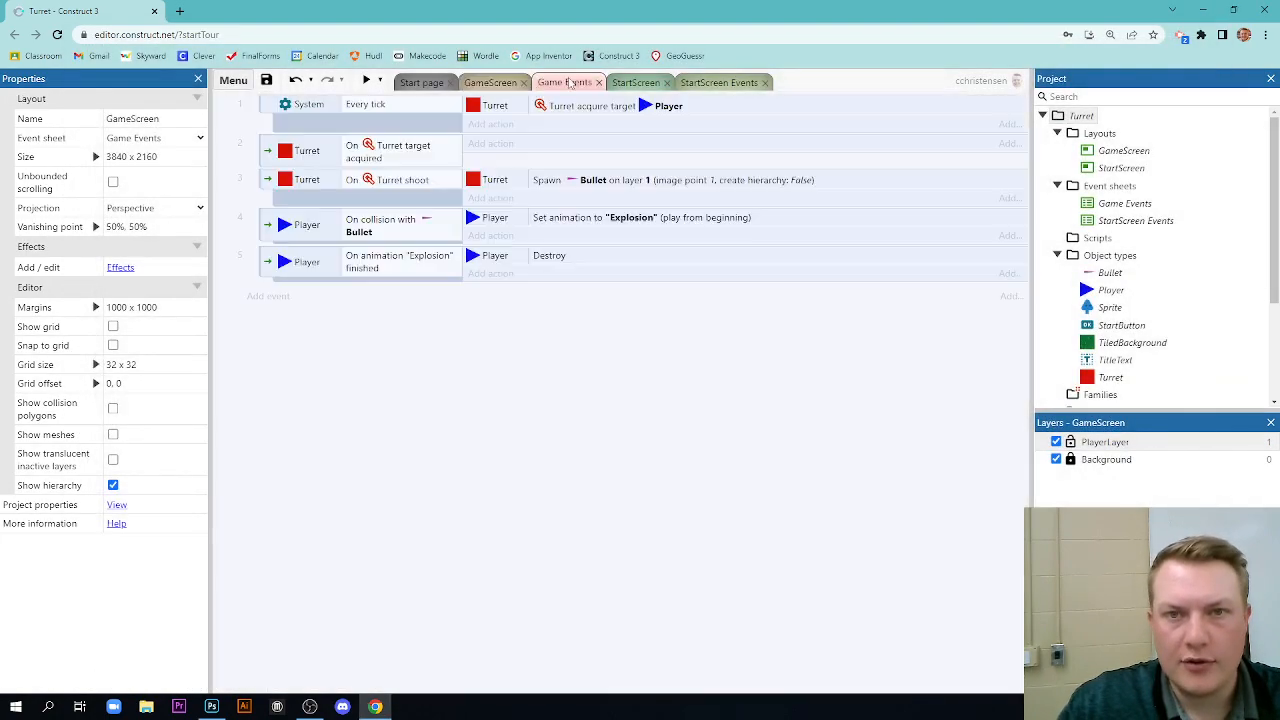
click(366, 80)
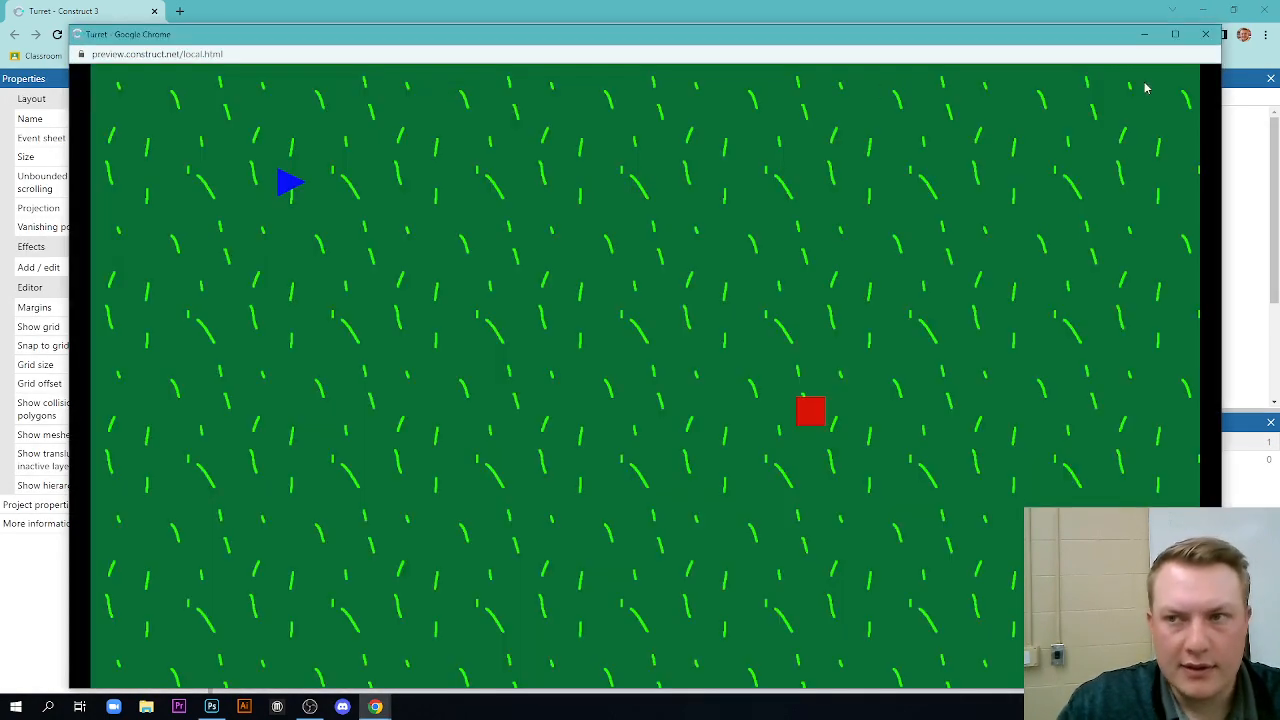
click(1205, 34)
- Look at the StartScreen layout and its event sheet, then preview the project from the Start page and close the preview
click(623, 84)
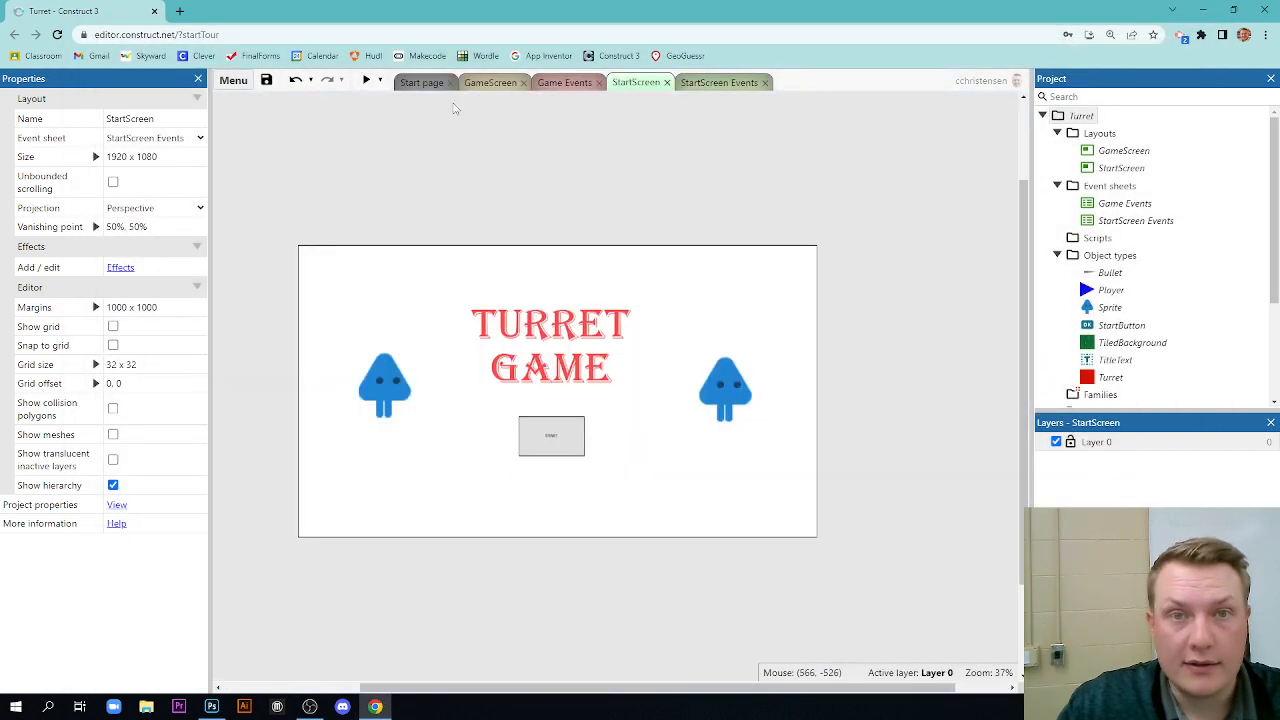
click(715, 84)
click(430, 84)
click(366, 80)
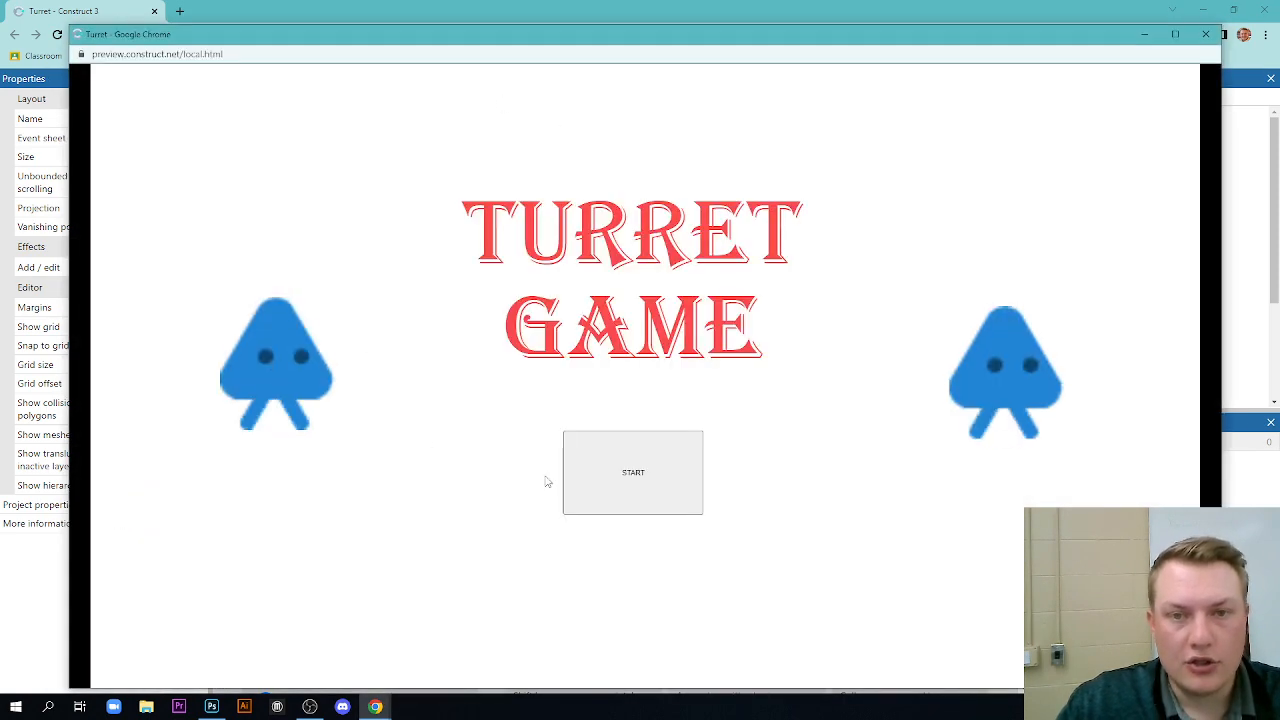
click(1204, 36)
- Review the Turret project's startup properties, then look over the StartScreen layout and its event sheet
click(1078, 116)
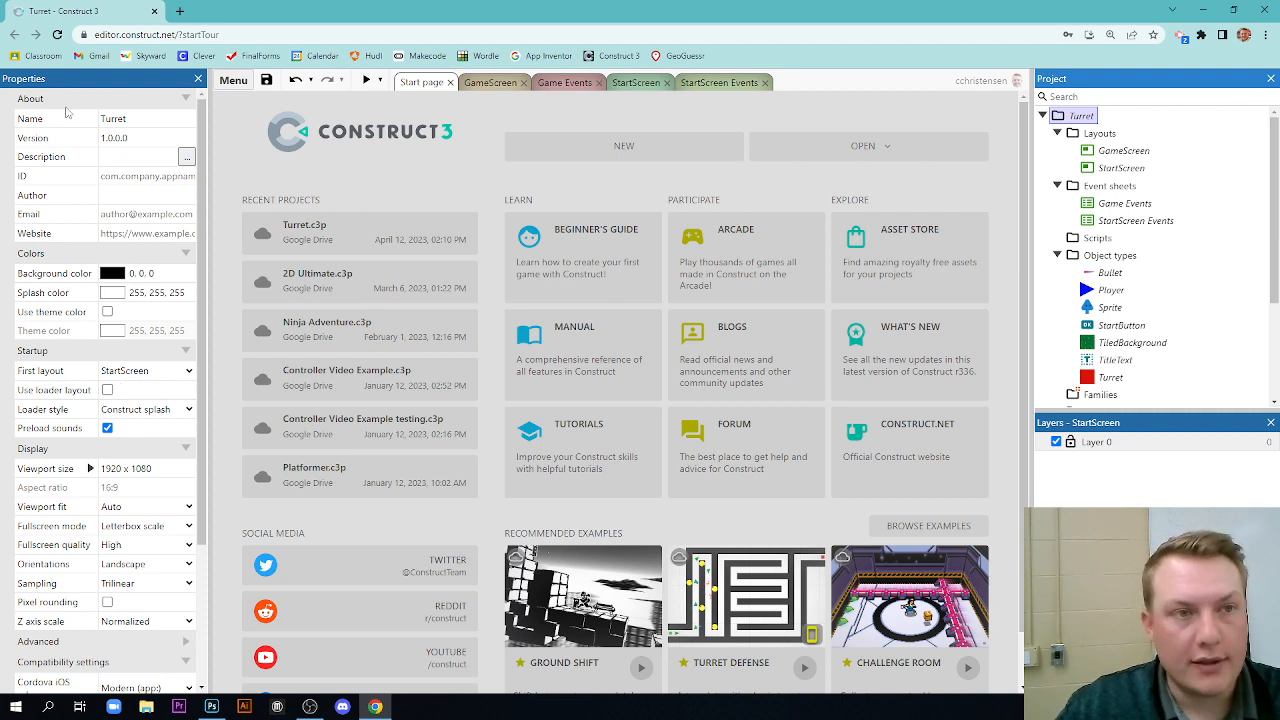
click(638, 84)
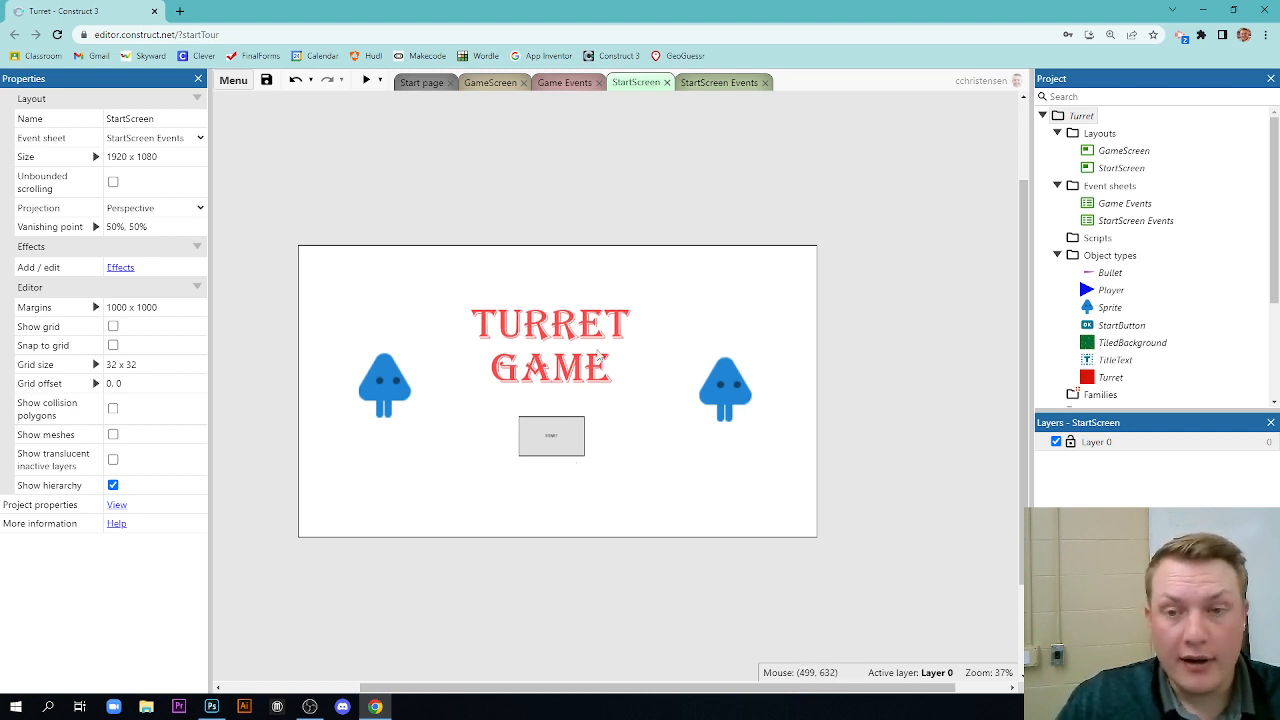
click(706, 83)
click(634, 83)
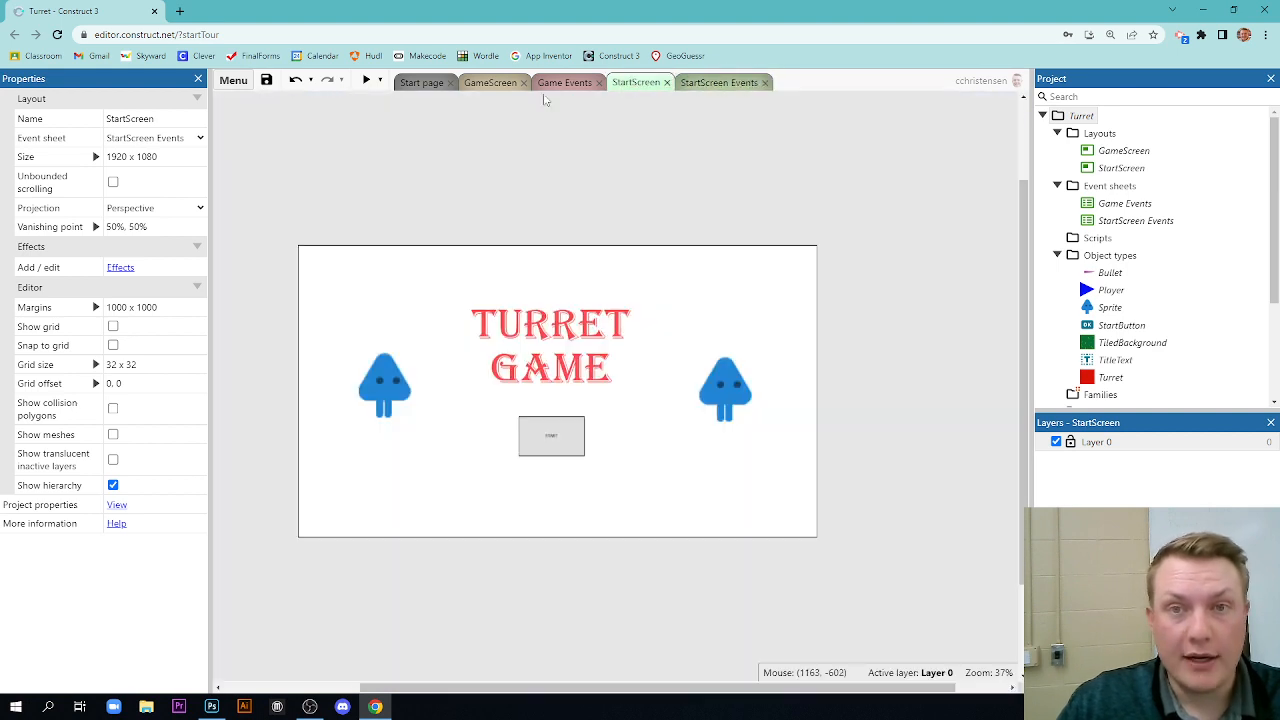
- Look through Game Events, GameScreen and StartScreen Events, recheck the project properties and return to the StartScreen layout
click(550, 84)
click(482, 86)
click(717, 84)
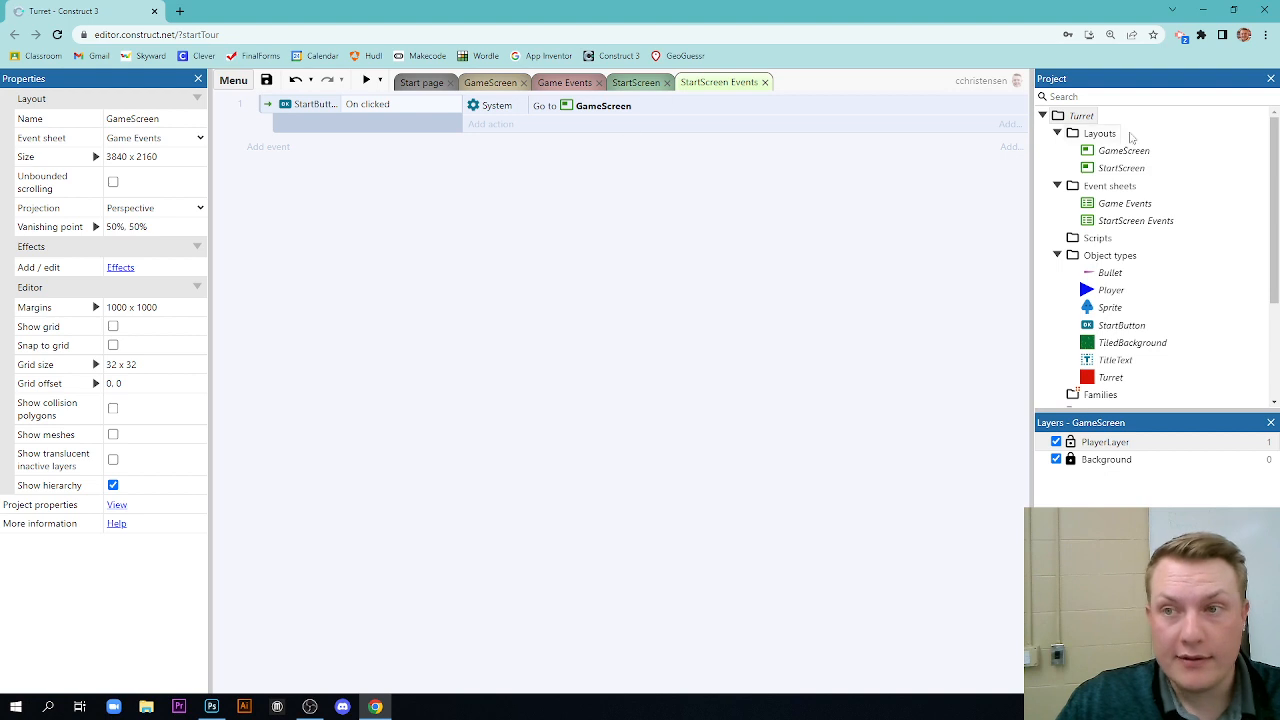
click(1078, 117)
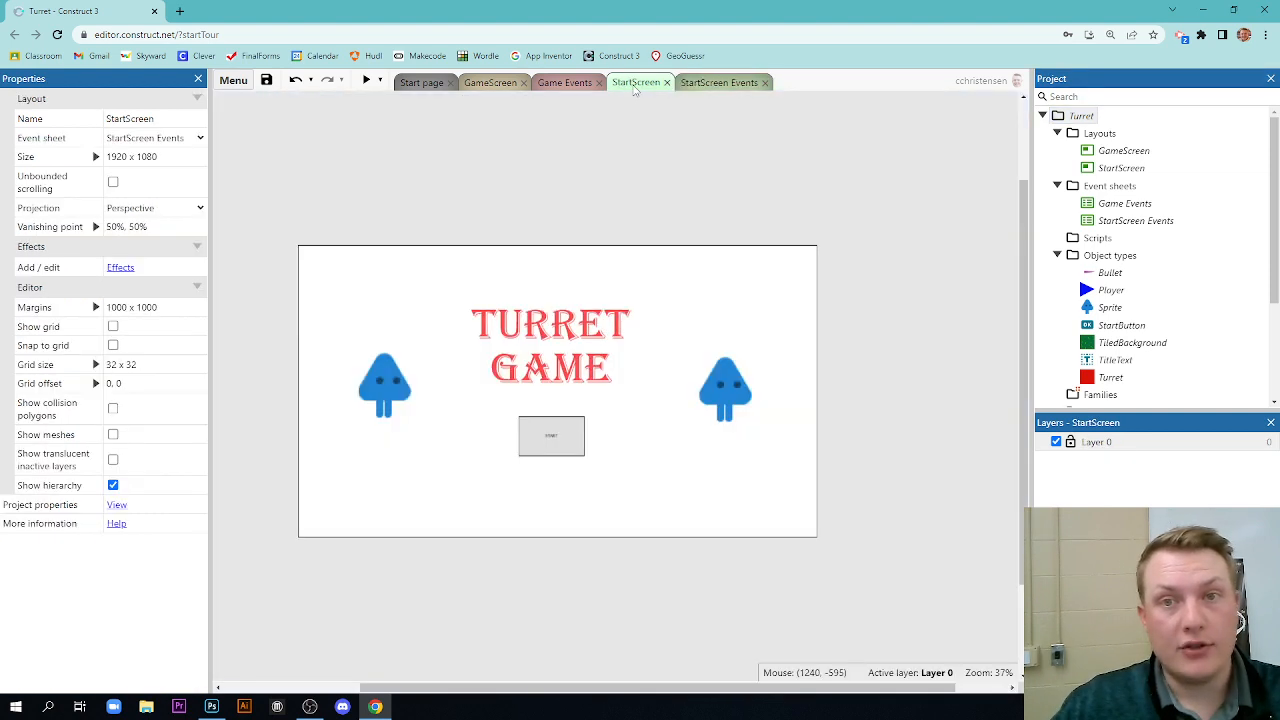
click(634, 84)
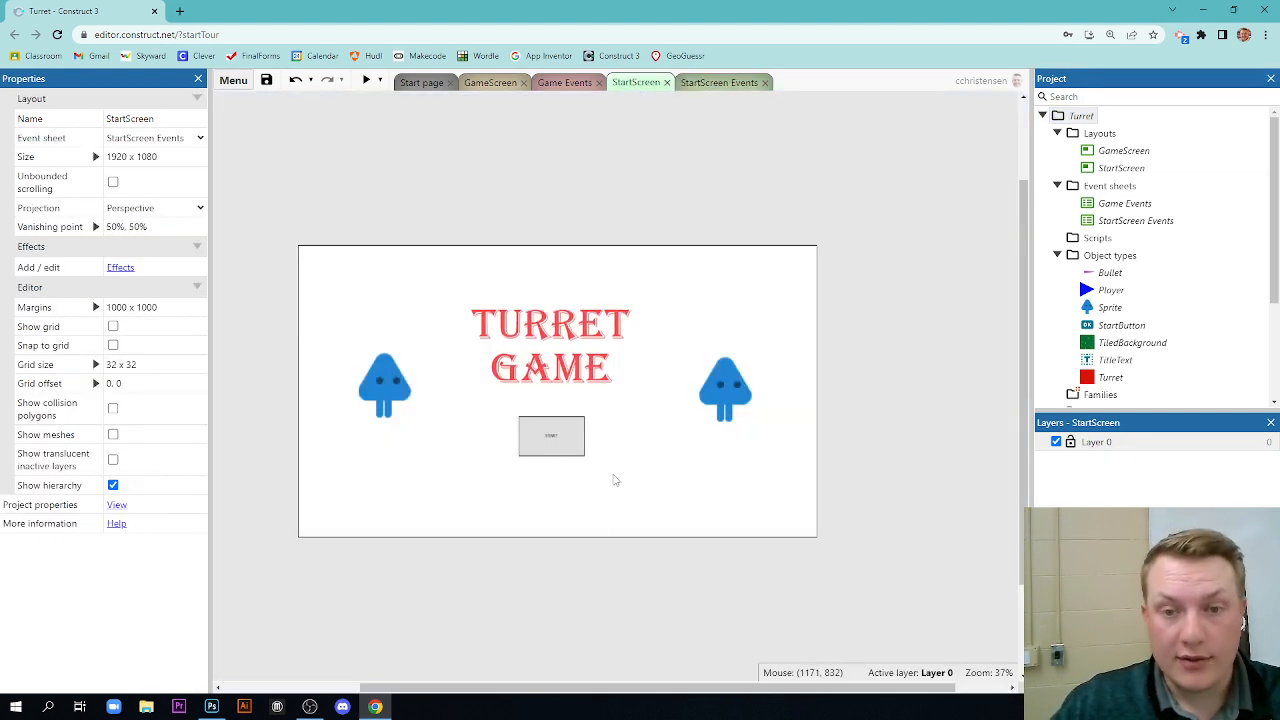